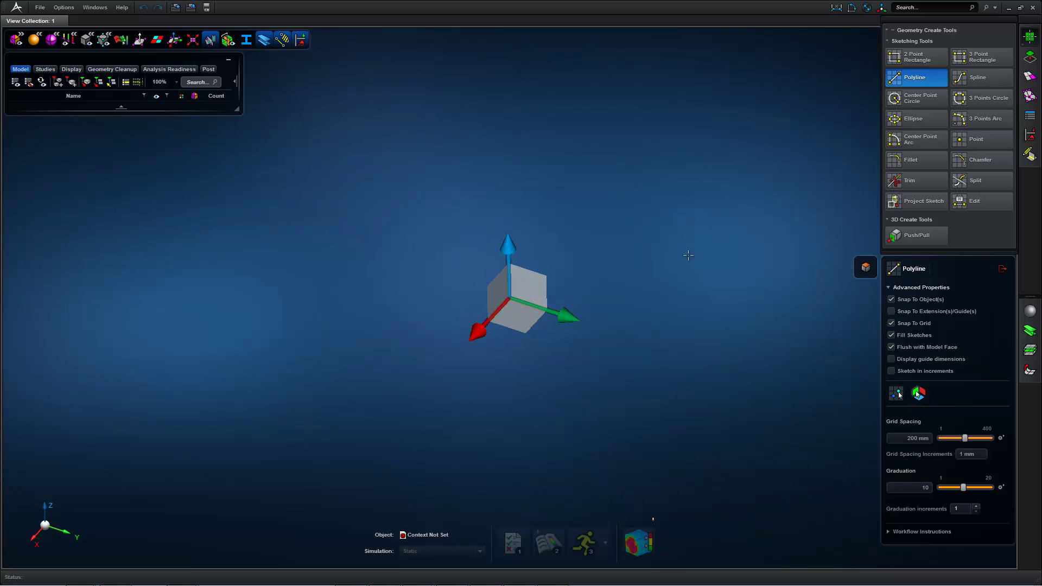
- Start a polyline sketch on the XY plane with the sketch origin in view
{"action": "middle_click_drag", "start_coordinate": [585, 274], "coordinate": [691, 265]}
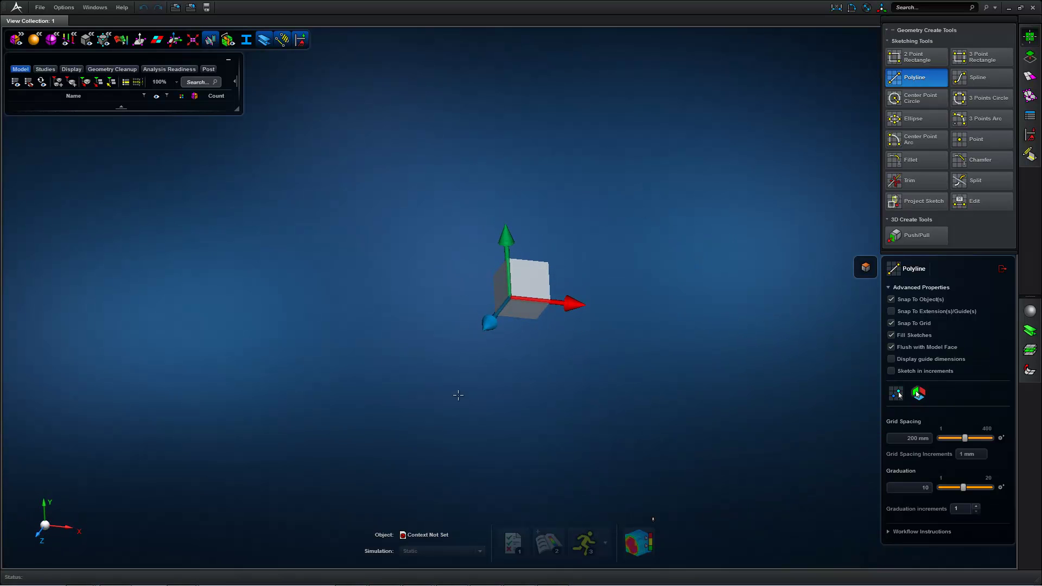
{"action": "left_click", "coordinate": [529, 280]}
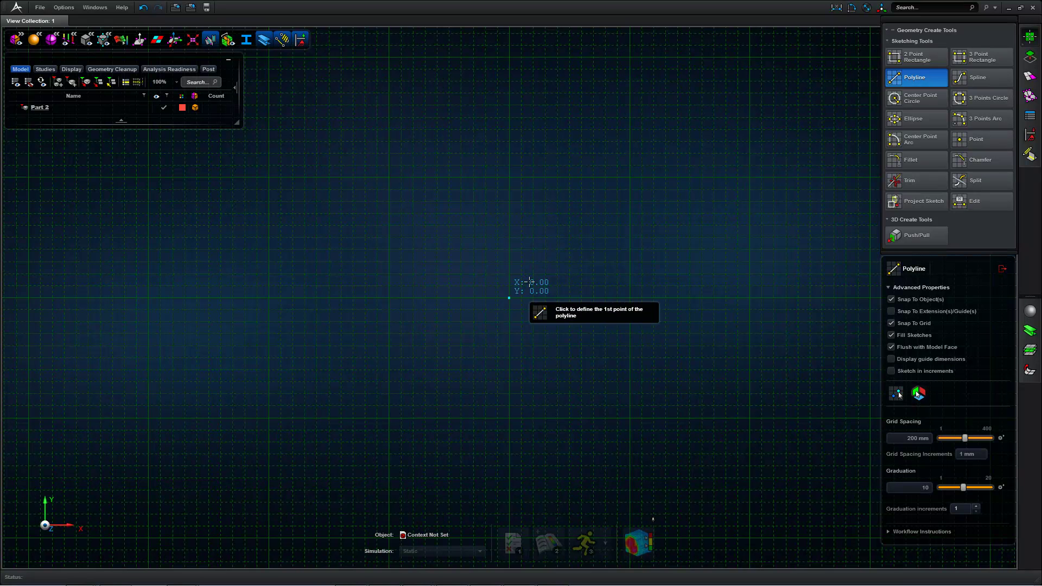
{"action": "scroll", "coordinate": [505, 304], "scroll_direction": "down", "scroll_amount": 1}
{"action": "left_click", "coordinate": [504, 303]}
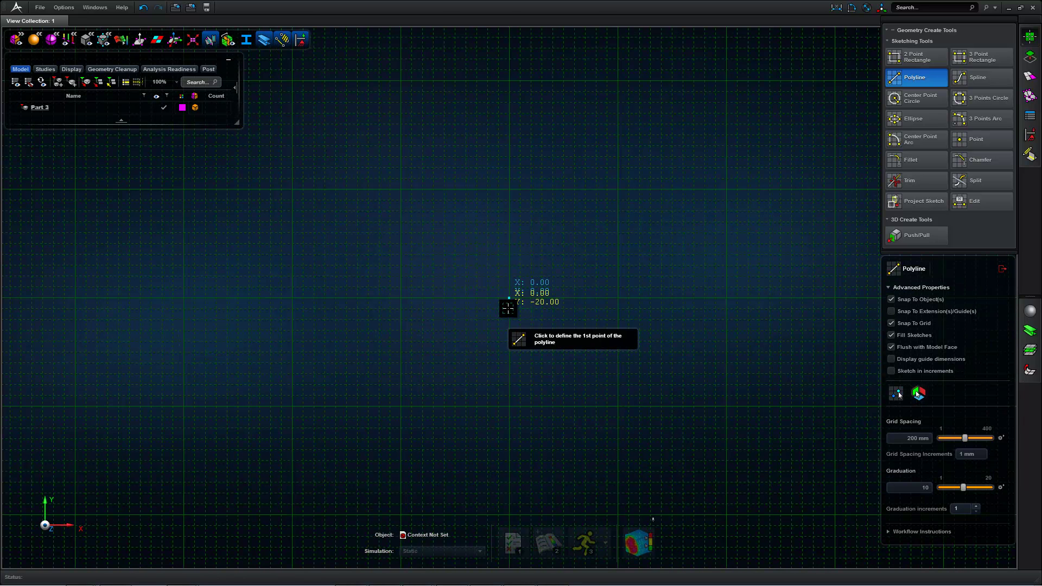
{"action": "mouse_move", "coordinate": [600, 304]}
{"action": "middle_mouse_down"}
{"action": "mouse_move", "coordinate": [593, 279]}
{"action": "mouse_move", "coordinate": [596, 307]}
{"action": "mouse_move", "coordinate": [609, 305]}
{"action": "middle_mouse_up"}
{"action": "scroll", "coordinate": [451, 312], "scroll_direction": "up", "scroll_amount": 4}
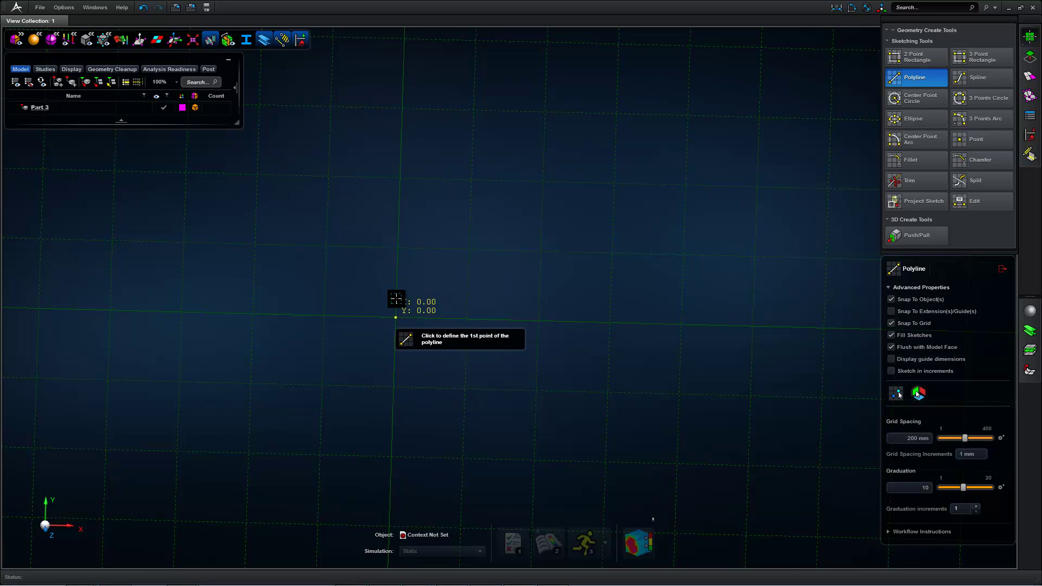
{"action": "scroll", "coordinate": [395, 296], "scroll_direction": "up", "scroll_amount": 2}
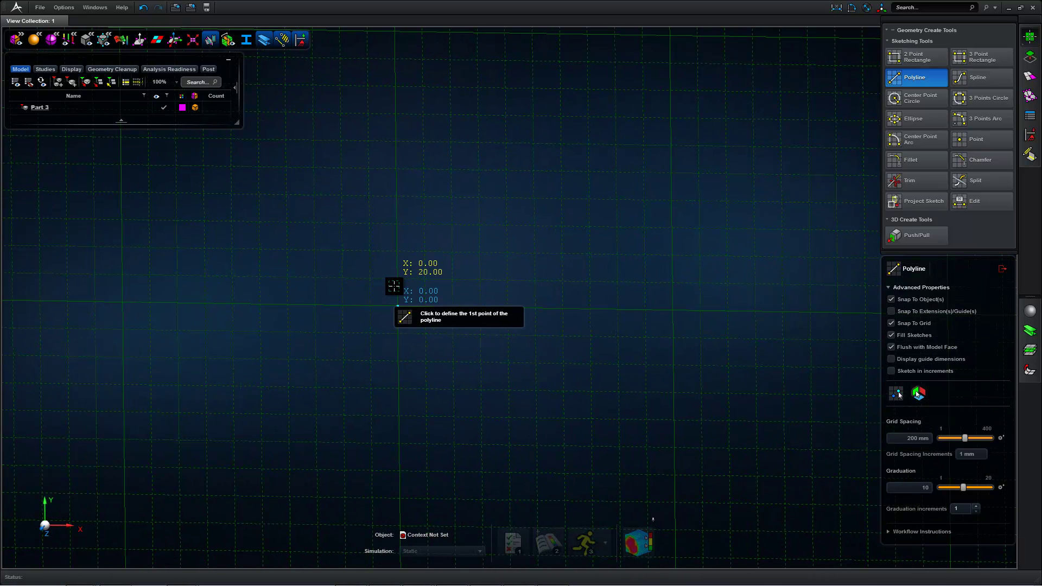
- Set the sketch grid spacing to 100 mm and undo the stray polyline start
{"action": "left_click", "coordinate": [908, 439]}
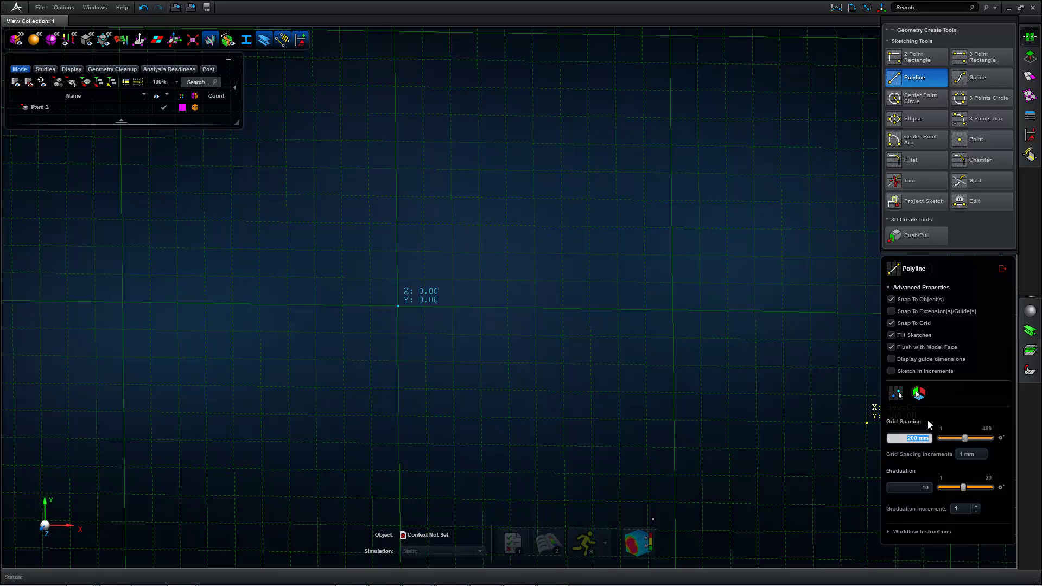
{"action": "key", "text": "Return"}
{"action": "key", "text": "ctrl+z"}
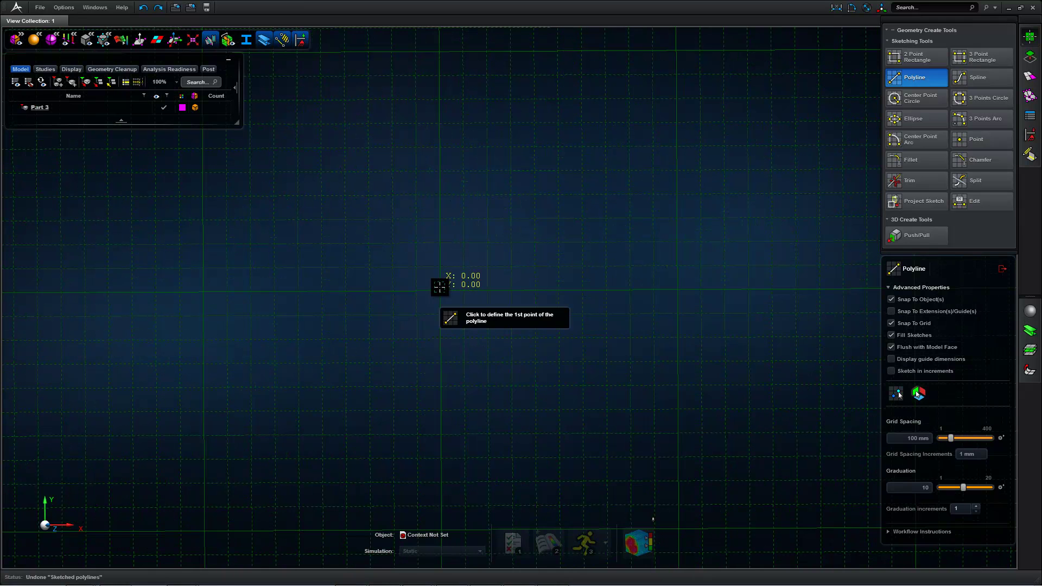
- Draw a 20 mm vertical line through the origin from Y 10 to Y -10
{"action": "left_click", "coordinate": [440, 268]}
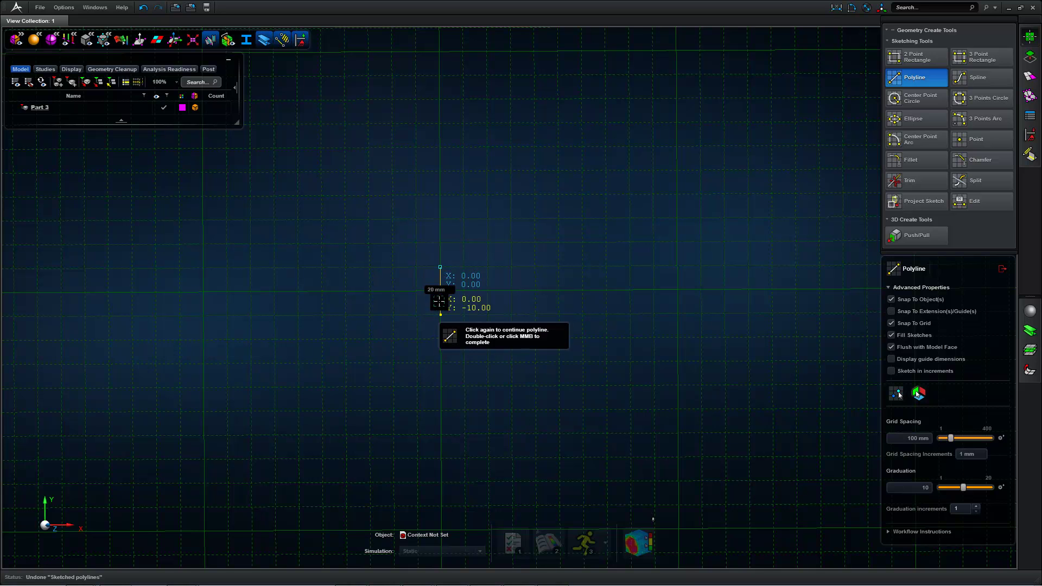
{"action": "double_click", "coordinate": [443, 291]}
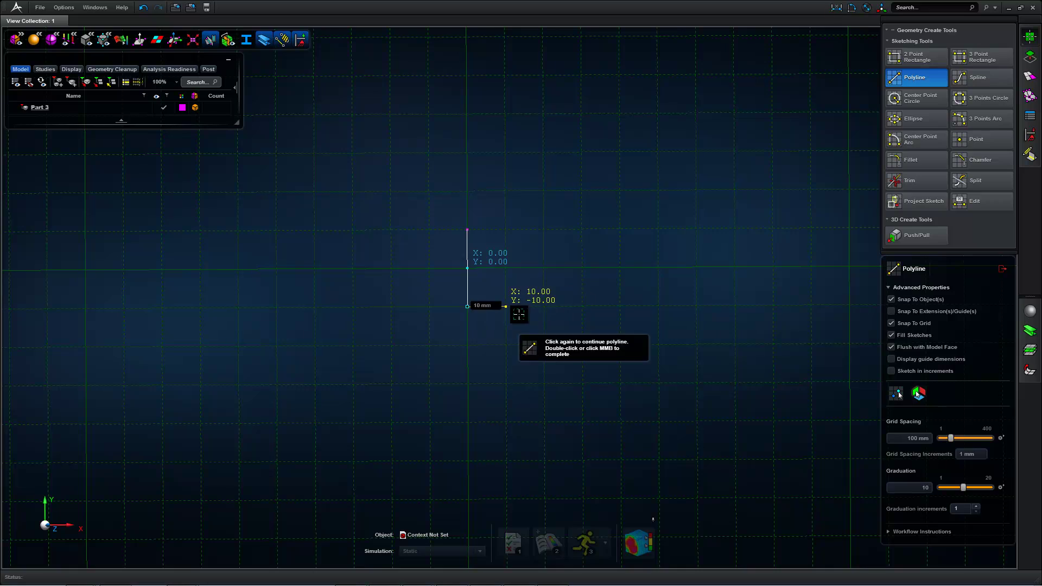
{"action": "scroll", "coordinate": [519, 320], "scroll_direction": "down", "scroll_amount": 4}
{"action": "middle_click_drag", "start_coordinate": [560, 331], "coordinate": [563, 219]}
- Draw two concentric center point circles at X 0, Y -30 with radii of 40 mm and 20 mm
{"action": "left_click", "coordinate": [931, 101]}
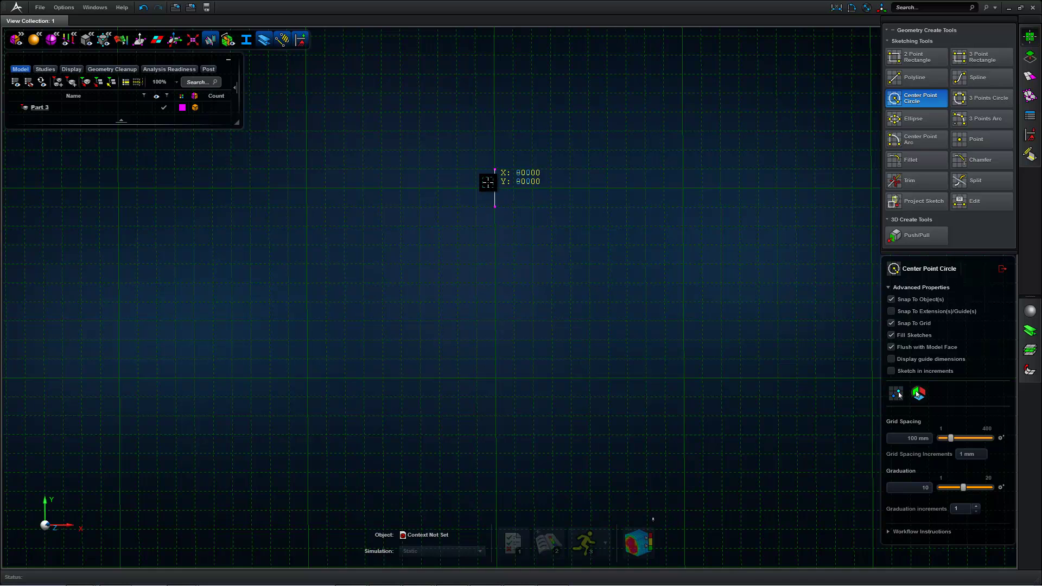
{"action": "left_click", "coordinate": [495, 244]}
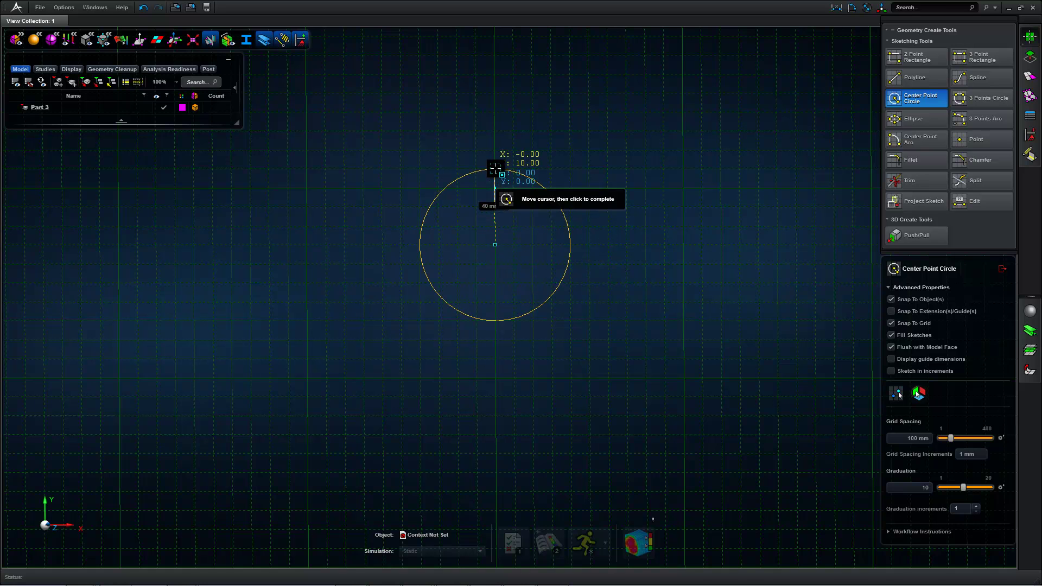
{"action": "left_click", "coordinate": [495, 169]}
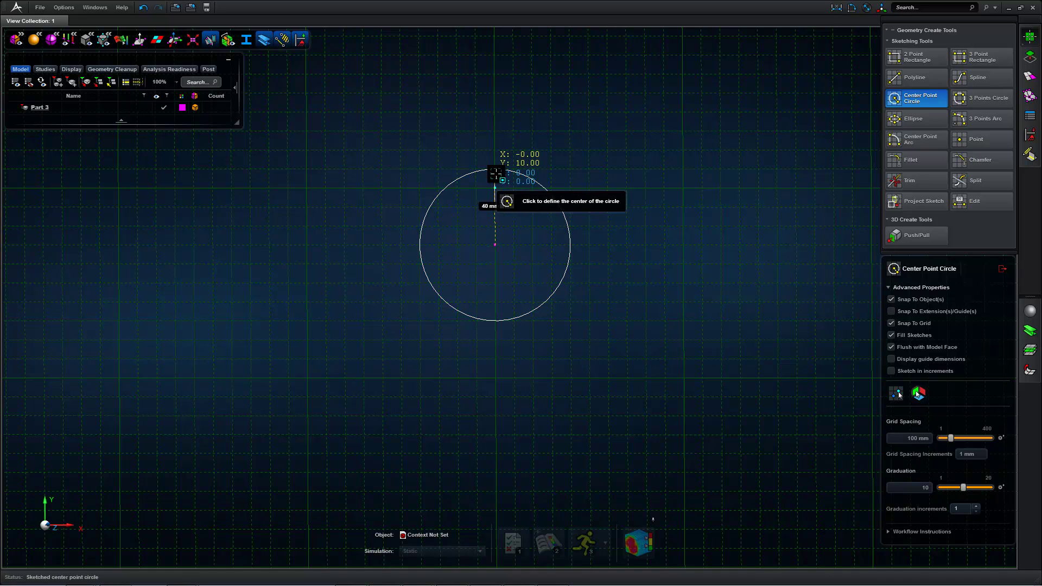
{"action": "left_click", "coordinate": [495, 244]}
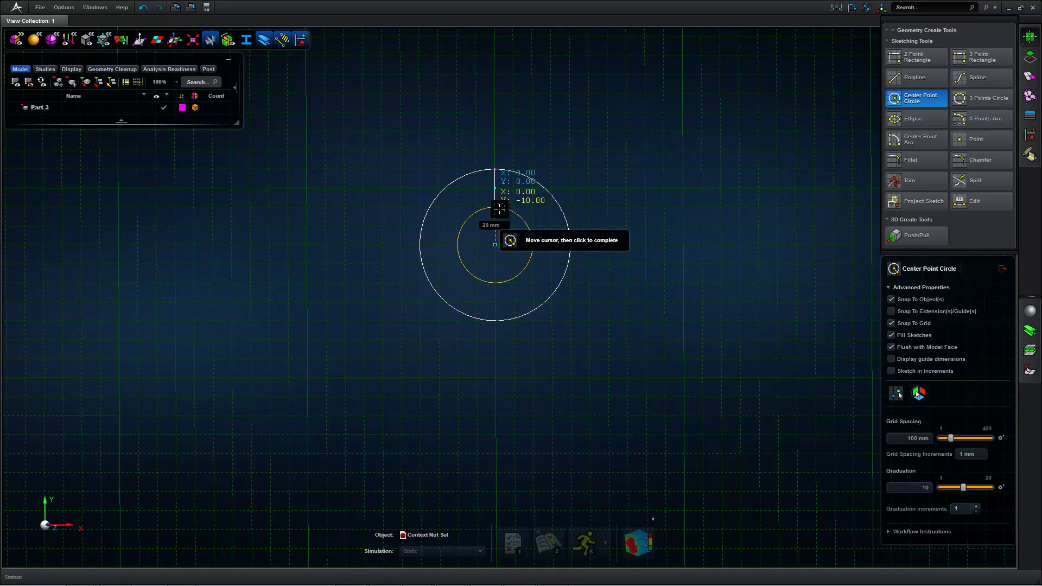
{"action": "left_click", "coordinate": [495, 207]}
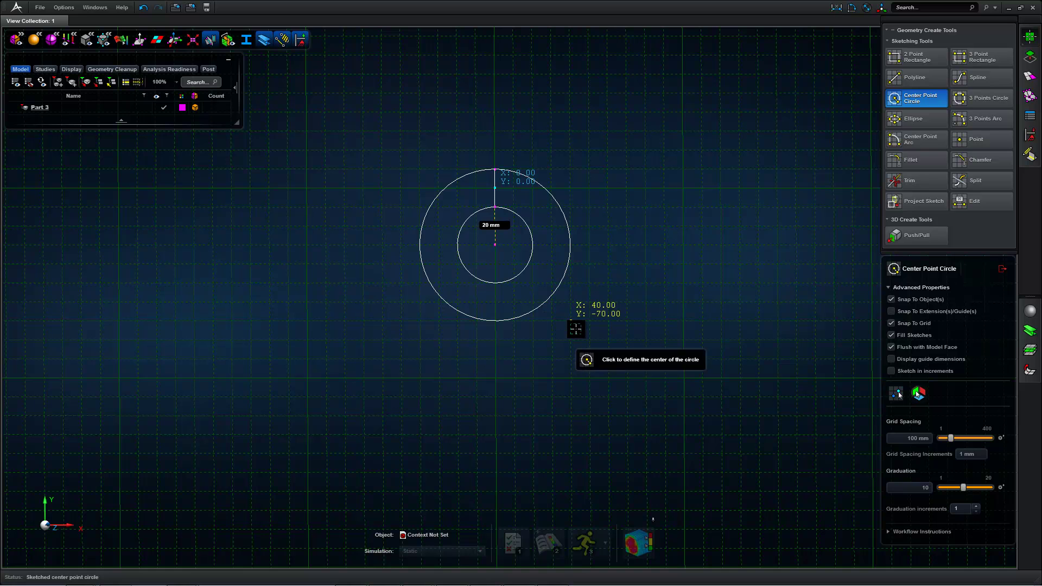
- Draw a polyline from the inner circle's lowest point (0, -50) through (10, -50), (10, -100) and (-10, -100) to (-10, -60)
{"action": "left_click", "coordinate": [934, 80]}
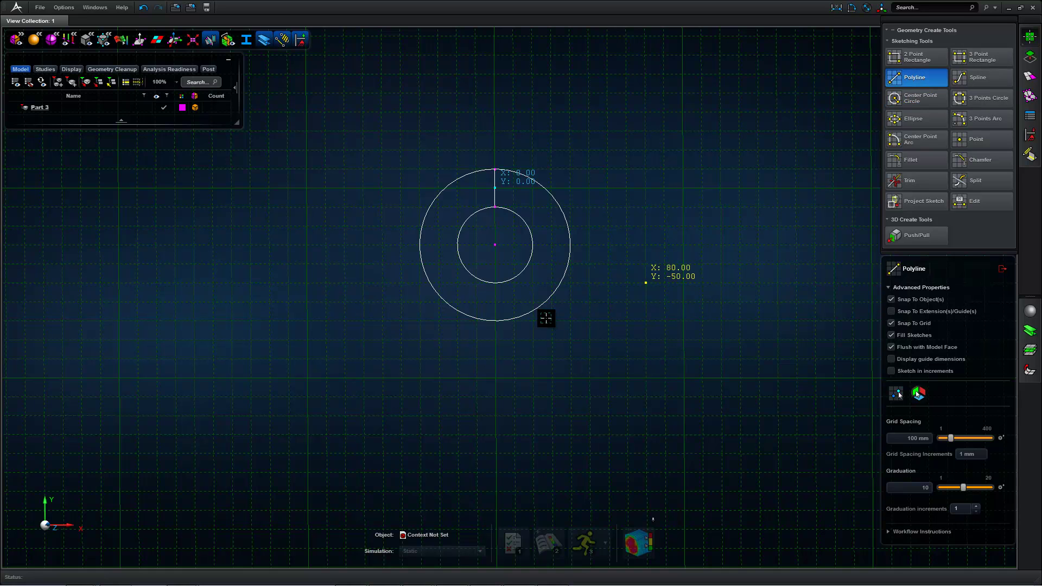
{"action": "scroll", "coordinate": [495, 282], "scroll_direction": "up", "scroll_amount": 5}
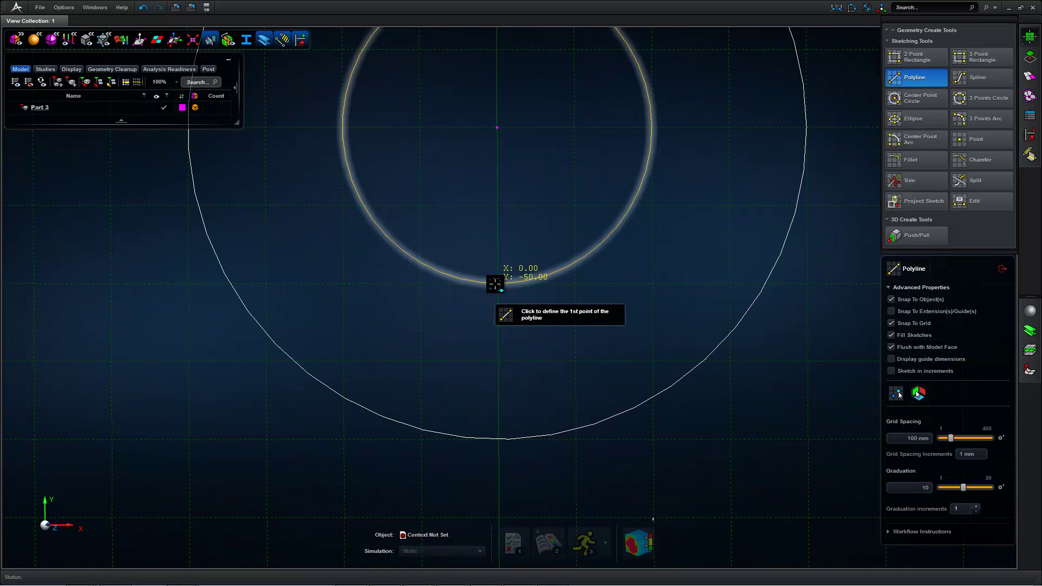
{"action": "left_click", "coordinate": [498, 283]}
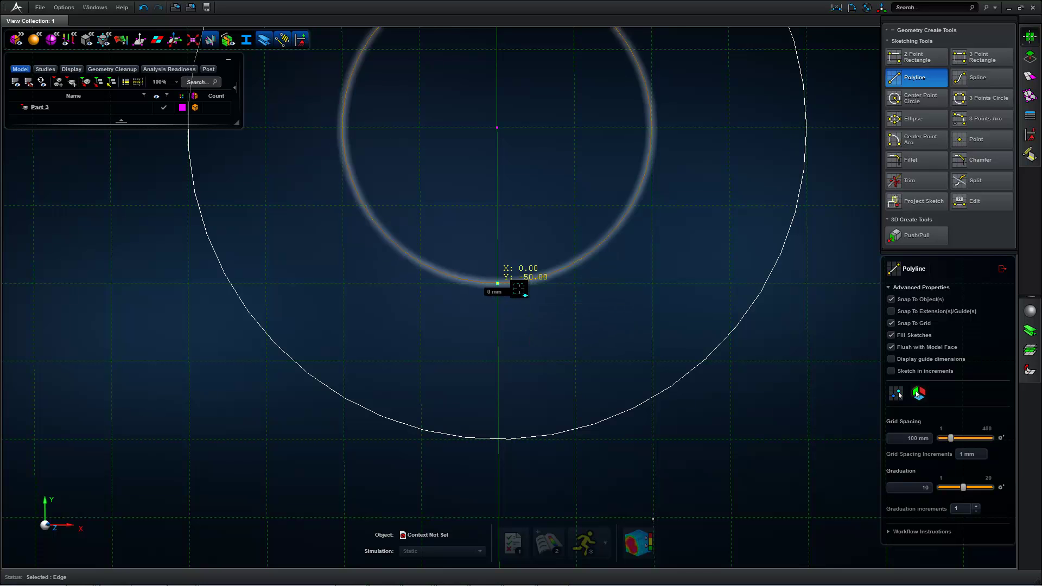
{"action": "left_click", "coordinate": [575, 283]}
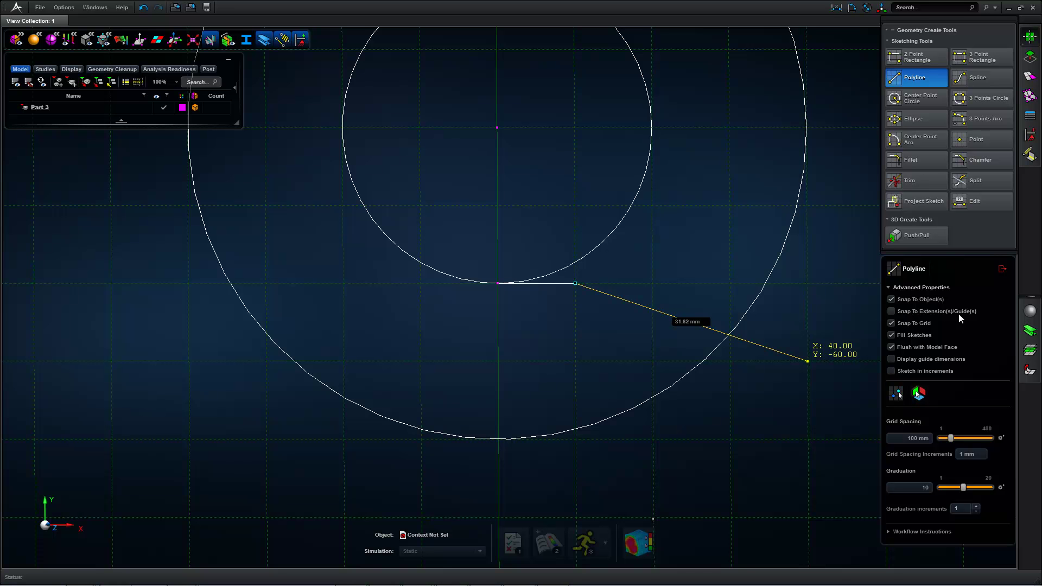
{"action": "scroll", "coordinate": [610, 339], "scroll_direction": "down", "scroll_amount": 3}
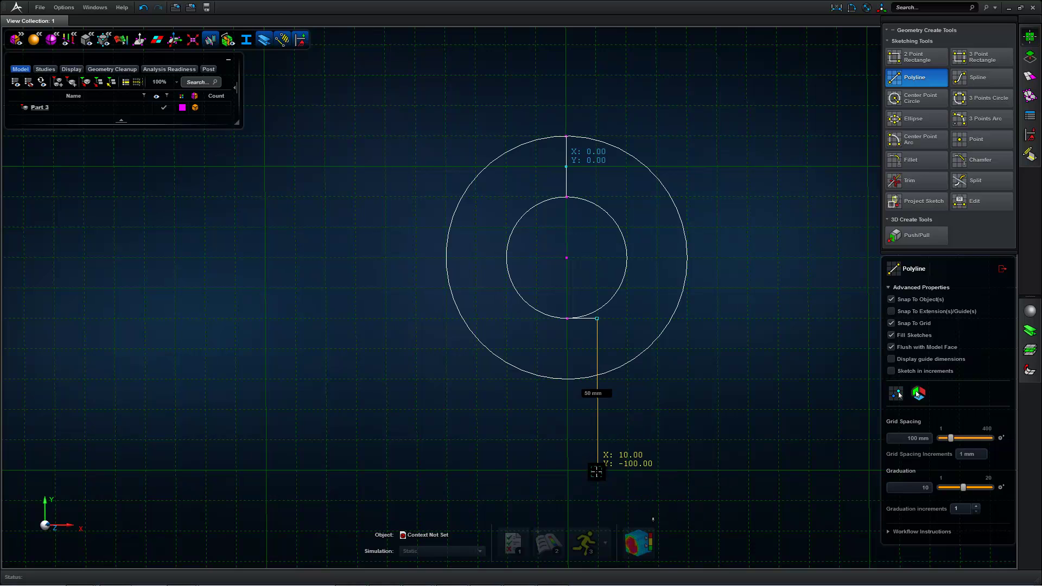
{"action": "left_click", "coordinate": [597, 470]}
{"action": "left_click", "coordinate": [538, 470]}
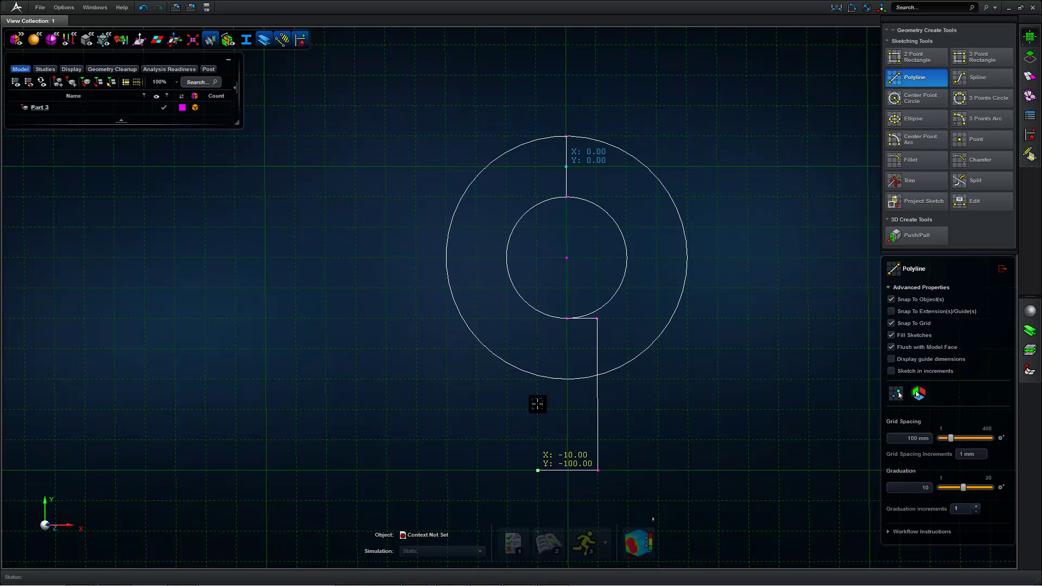
{"action": "double_click", "coordinate": [539, 348]}
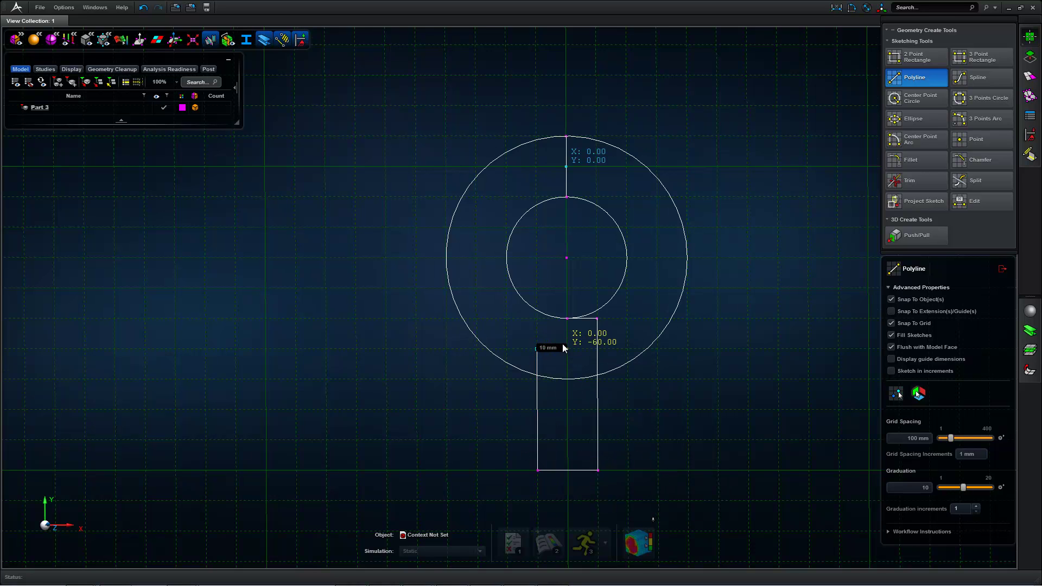
{"action": "middle_click_drag", "start_coordinate": [558, 344], "coordinate": [501, 305]}
- Trim the circles' right halves, the outer arc inside the stem and the stem's overhanging line, then finish the filled hook sketch
{"action": "left_click", "coordinate": [928, 179]}
{"action": "left_click", "coordinate": [586, 128]}
{"action": "left_click", "coordinate": [559, 183]}
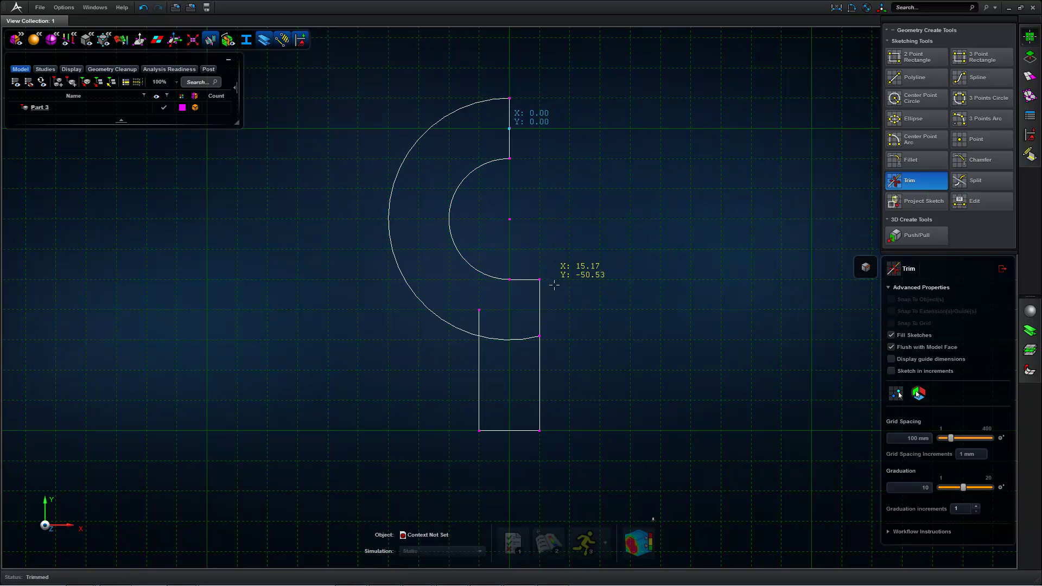
{"action": "left_click", "coordinate": [526, 340]}
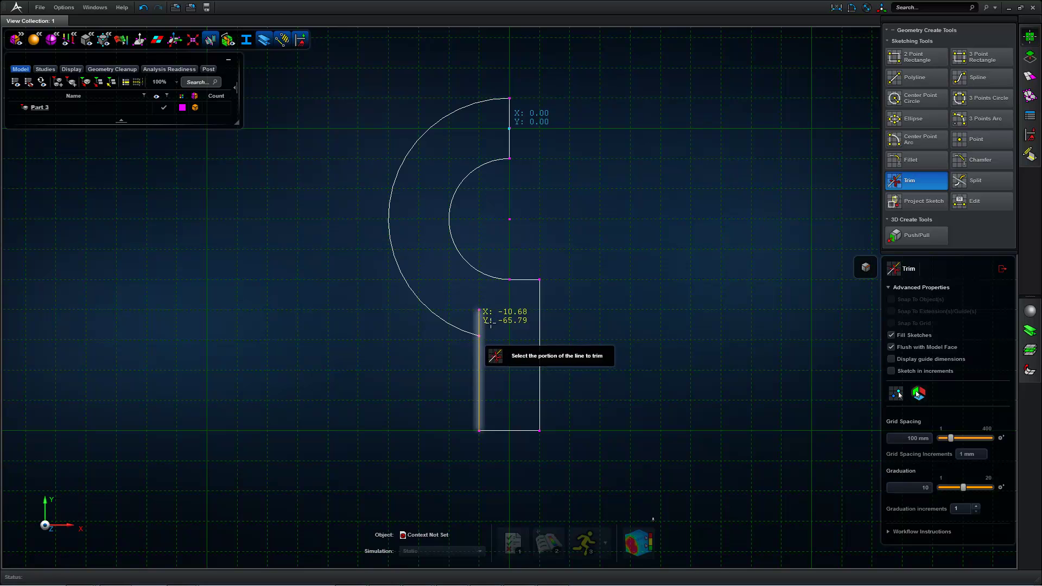
{"action": "left_click", "coordinate": [480, 320]}
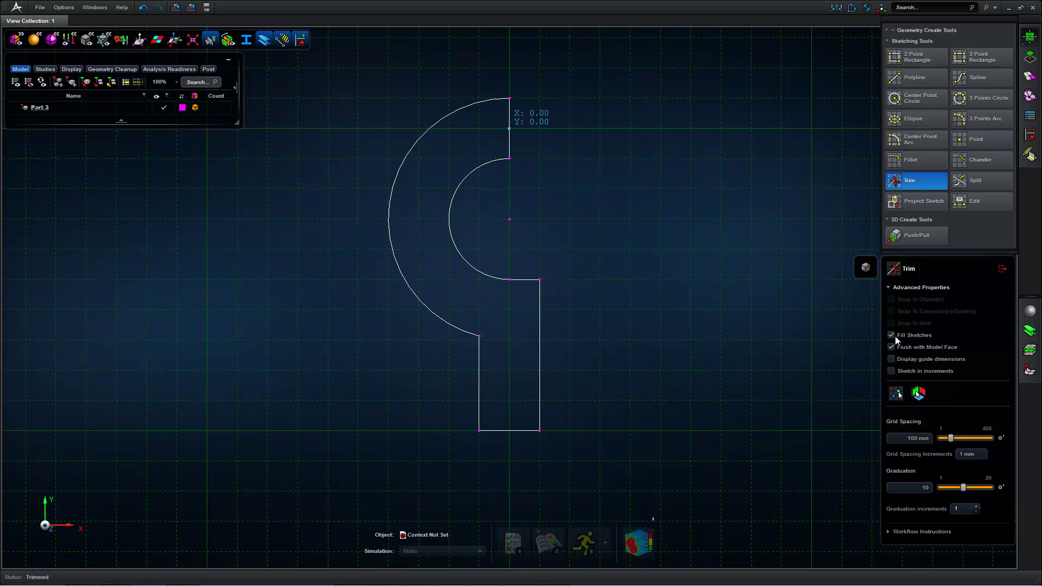
{"action": "left_click", "coordinate": [1001, 269]}
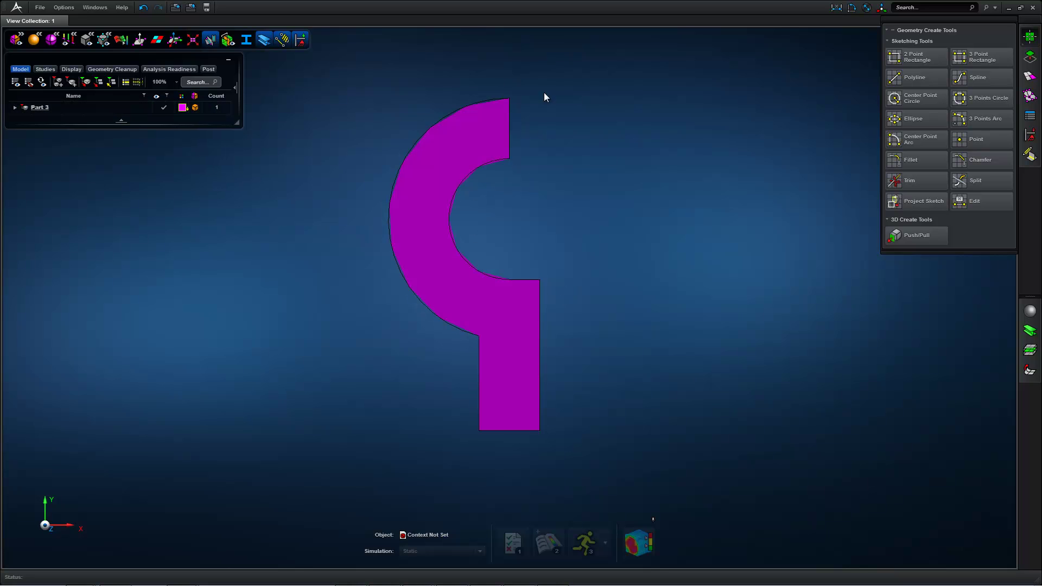
- Enable Water Tight tessellation and set the curve and face tolerances to Fine in the application settings
{"action": "left_click", "coordinate": [74, 9]}
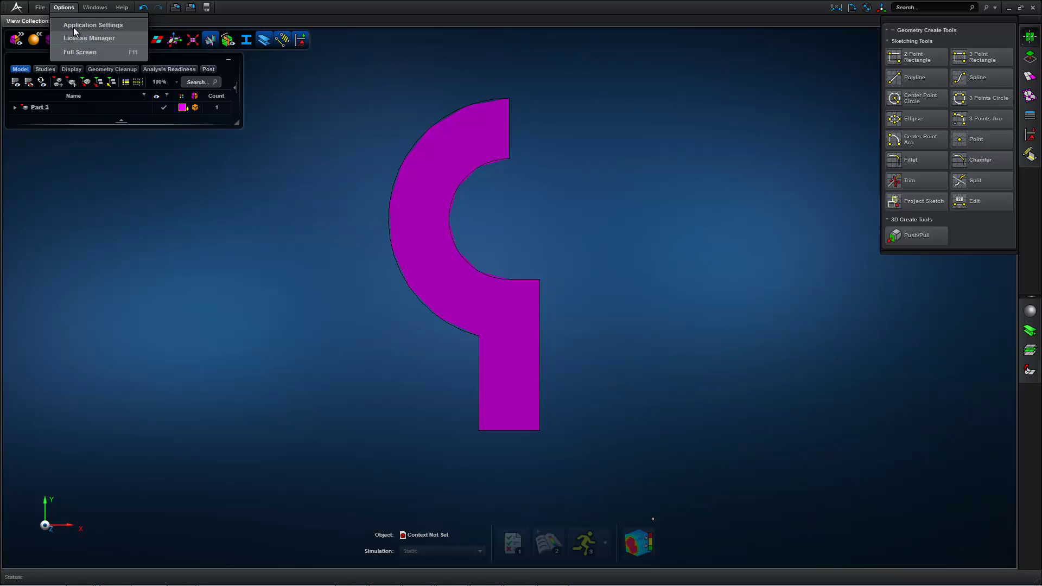
{"action": "left_click", "coordinate": [76, 27]}
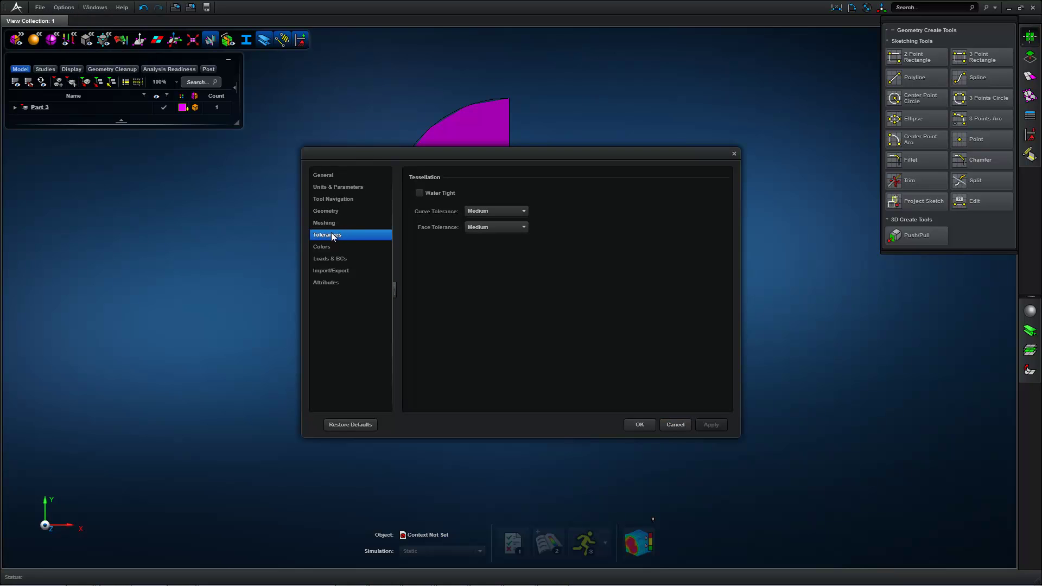
{"action": "left_click", "coordinate": [441, 193]}
{"action": "left_click", "coordinate": [495, 211]}
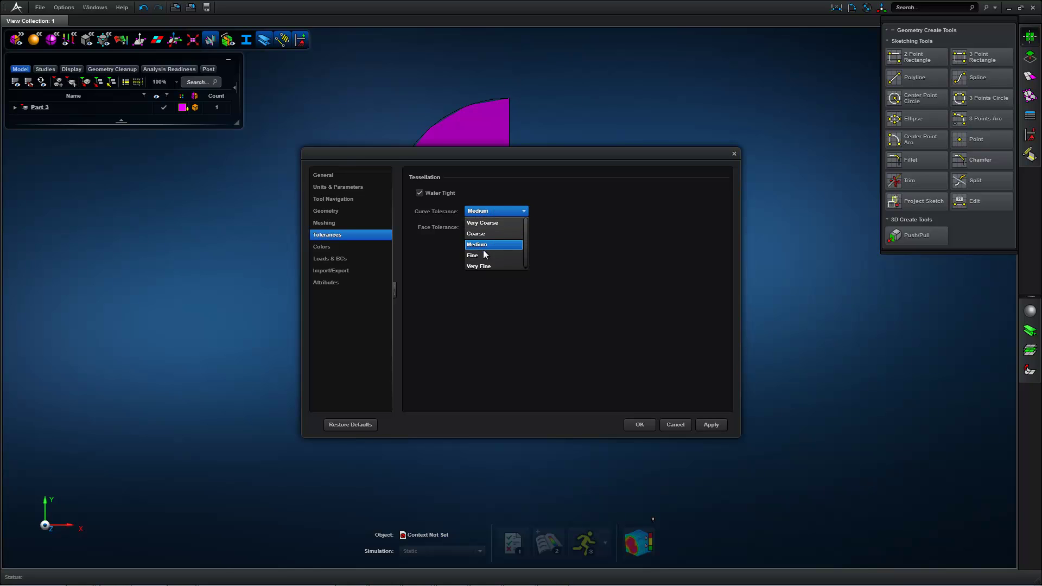
{"action": "left_click", "coordinate": [483, 250]}
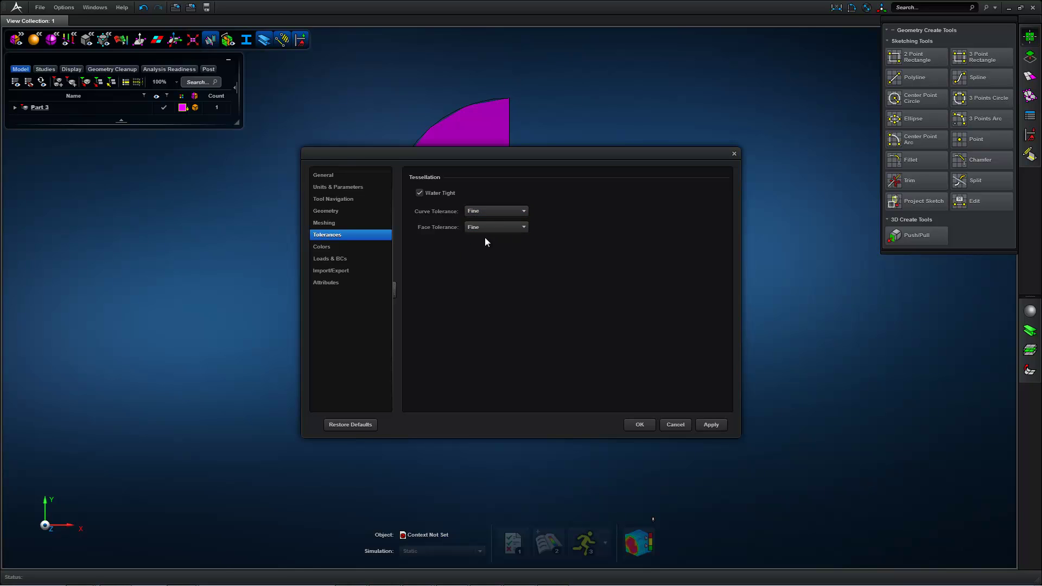
{"action": "key", "text": "Return"}
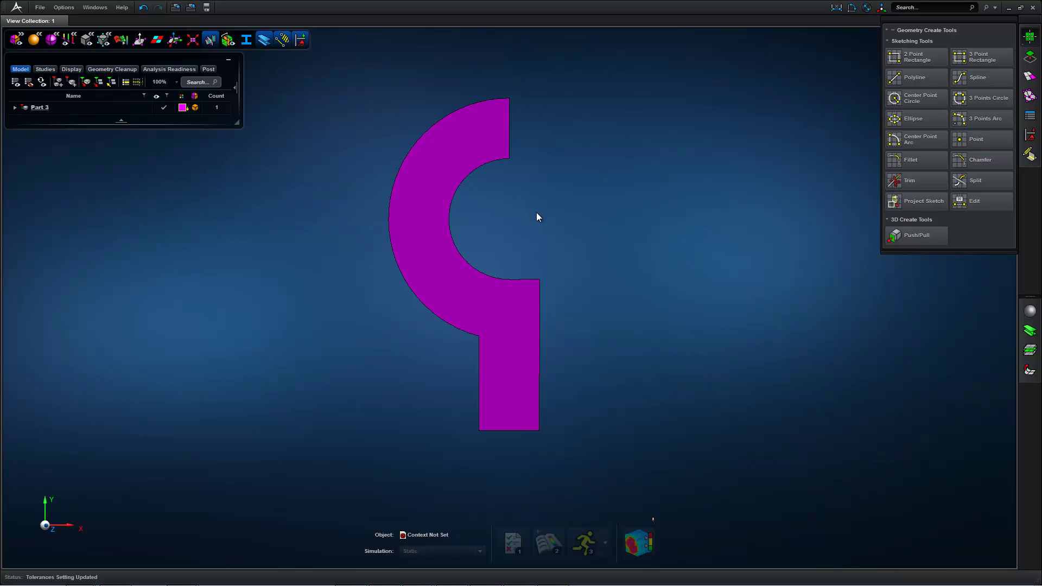
- Start Transform Objects in copy mode and select the hook surface
{"action": "scroll", "coordinate": [543, 216], "scroll_direction": "up", "scroll_amount": 1}
{"action": "scroll", "coordinate": [542, 216], "scroll_direction": "down", "scroll_amount": 1}
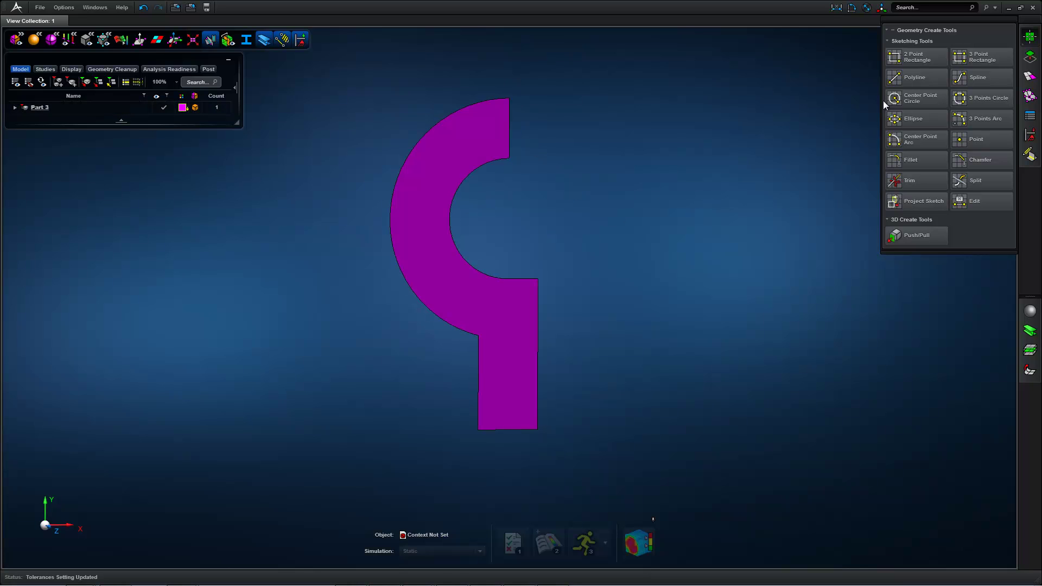
{"action": "left_click", "coordinate": [882, 7]}
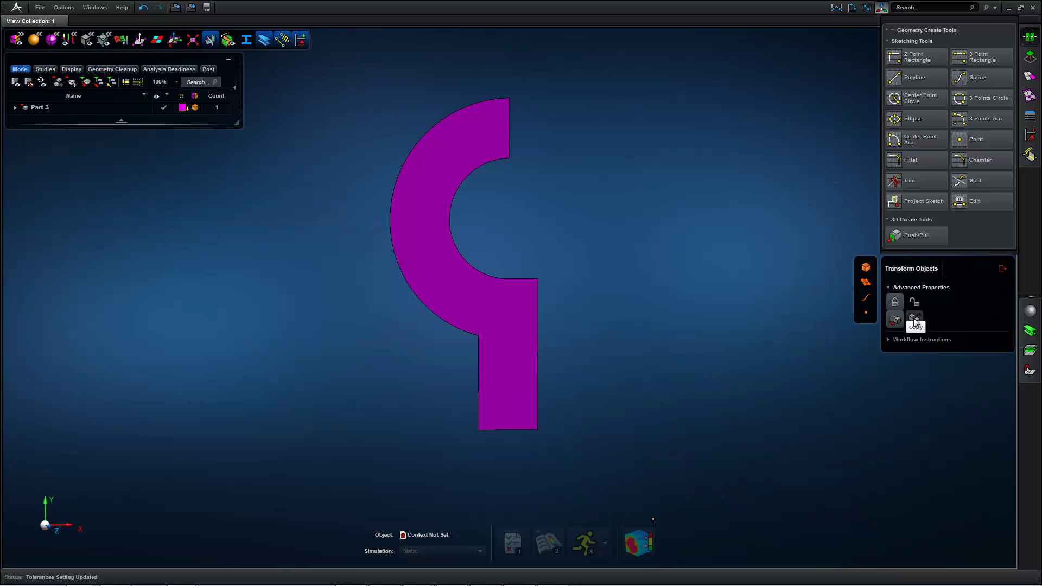
{"action": "left_click", "coordinate": [518, 323]}
{"action": "scroll", "coordinate": [523, 306], "scroll_direction": "down", "scroll_amount": 1}
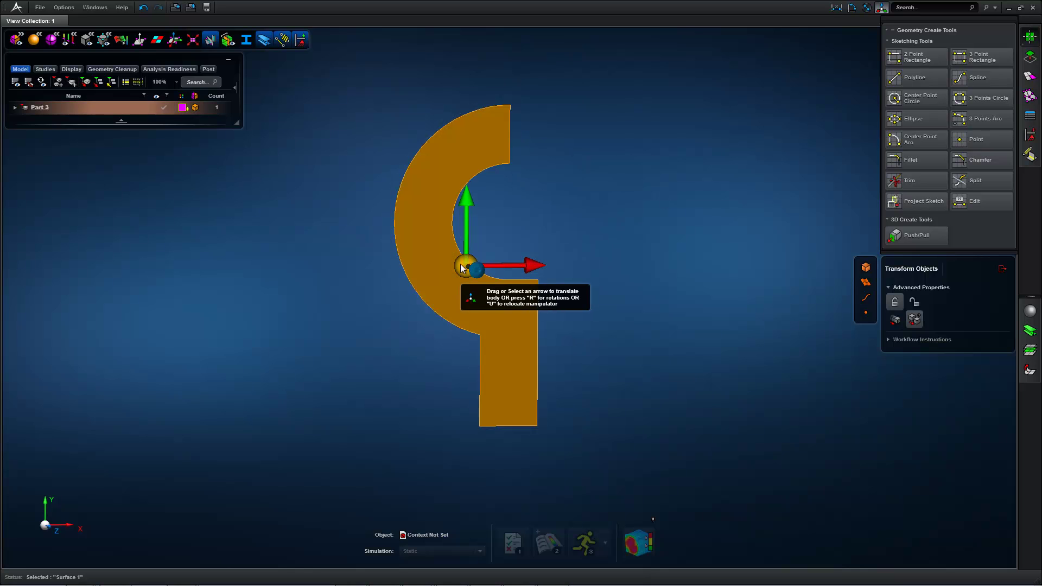
- Unlock the transform manipulator, relocate it to the origin at 0, 0, 0 mm and lock it to the surface again
{"action": "left_click", "coordinate": [912, 302]}
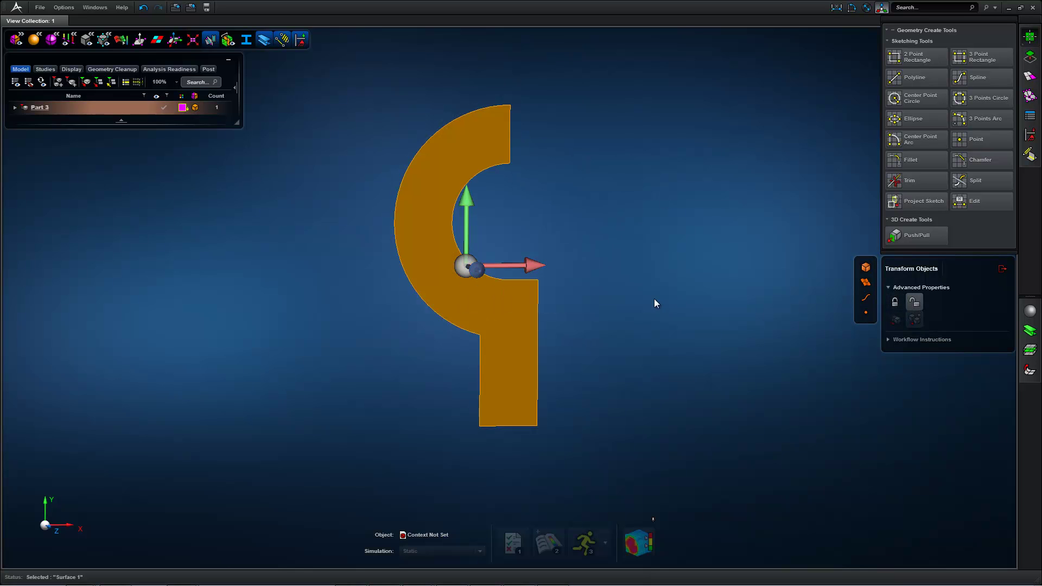
{"action": "left_click", "coordinate": [471, 259]}
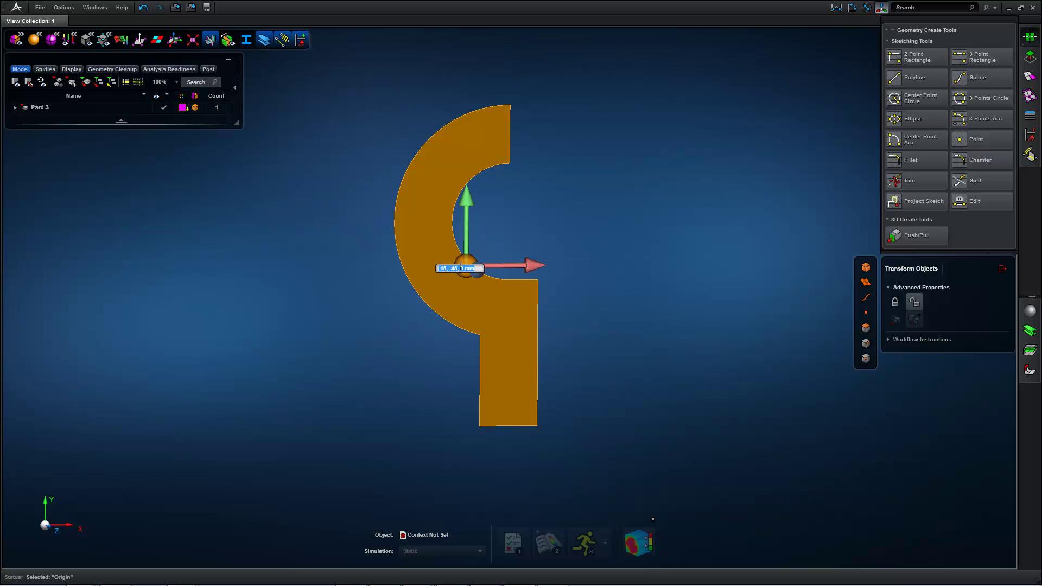
{"action": "type", "text": "0,0,0"}
{"action": "key", "text": "Return"}
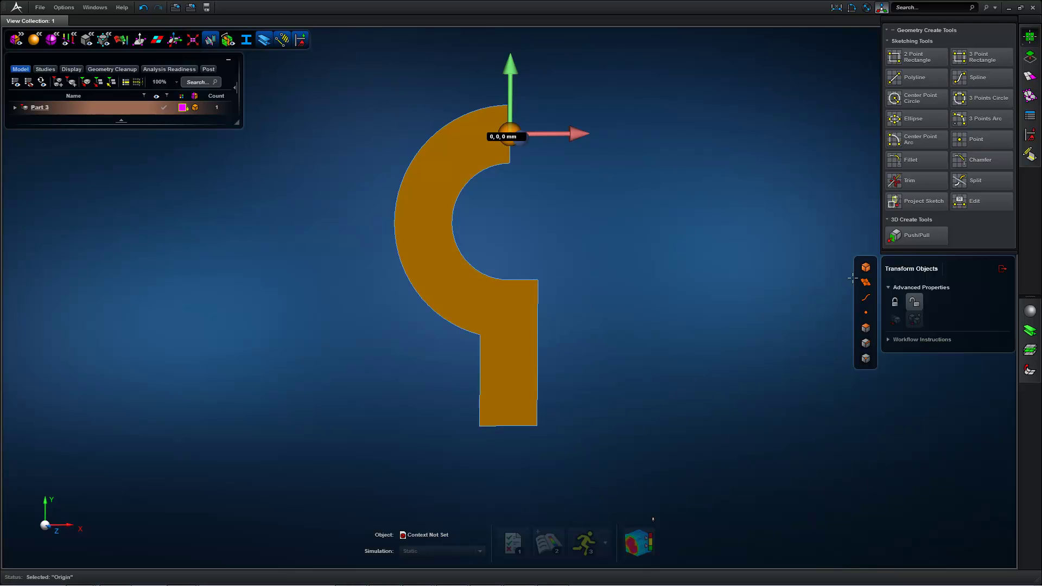
{"action": "left_click", "coordinate": [895, 302]}
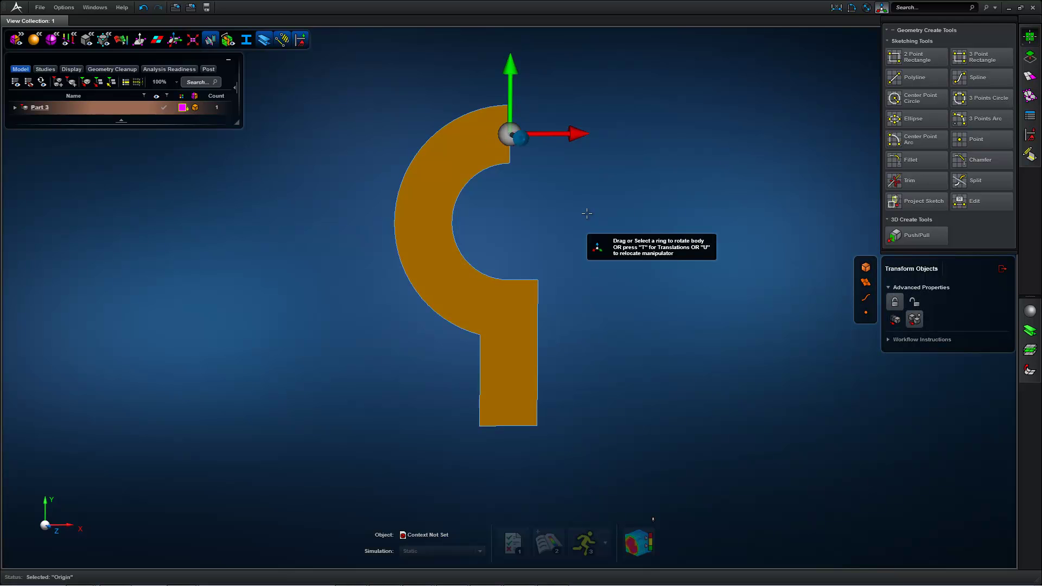
- Create a copy of the hook surface rotated 180° in the XY plane about the origin, and exit Transform Objects
{"action": "right_click_drag", "start_coordinate": [587, 214], "coordinate": [603, 239]}
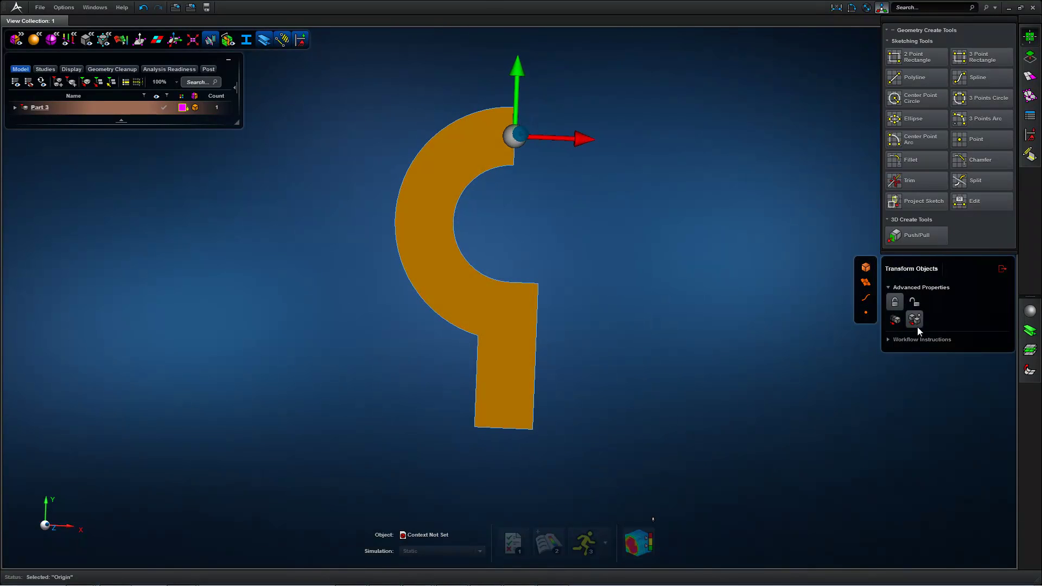
{"action": "right_click_drag", "start_coordinate": [556, 199], "coordinate": [564, 209]}
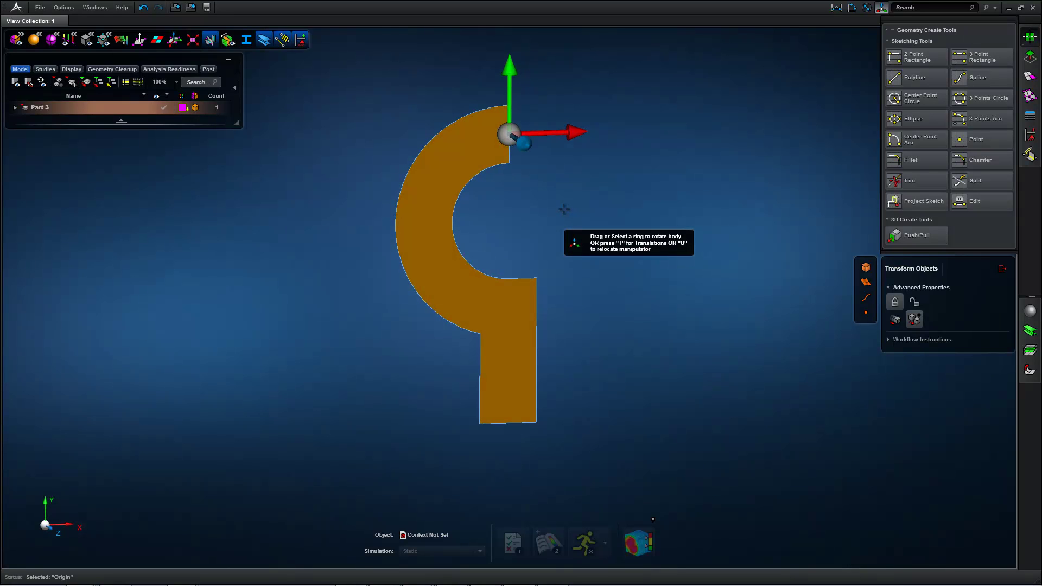
{"action": "key", "text": "r"}
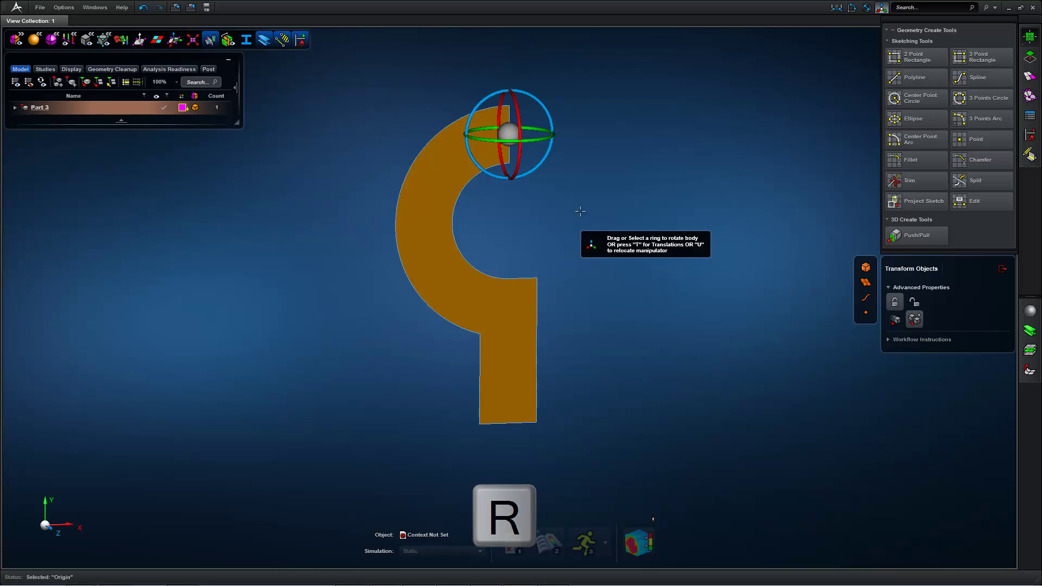
{"action": "right_click_drag", "start_coordinate": [564, 209], "coordinate": [565, 214]}
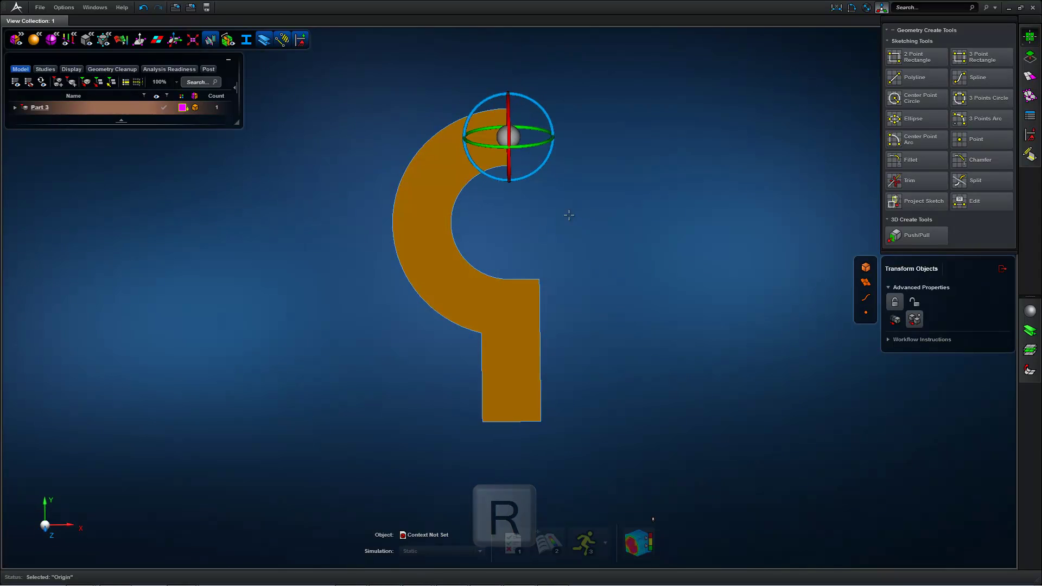
{"action": "left_click", "coordinate": [547, 169]}
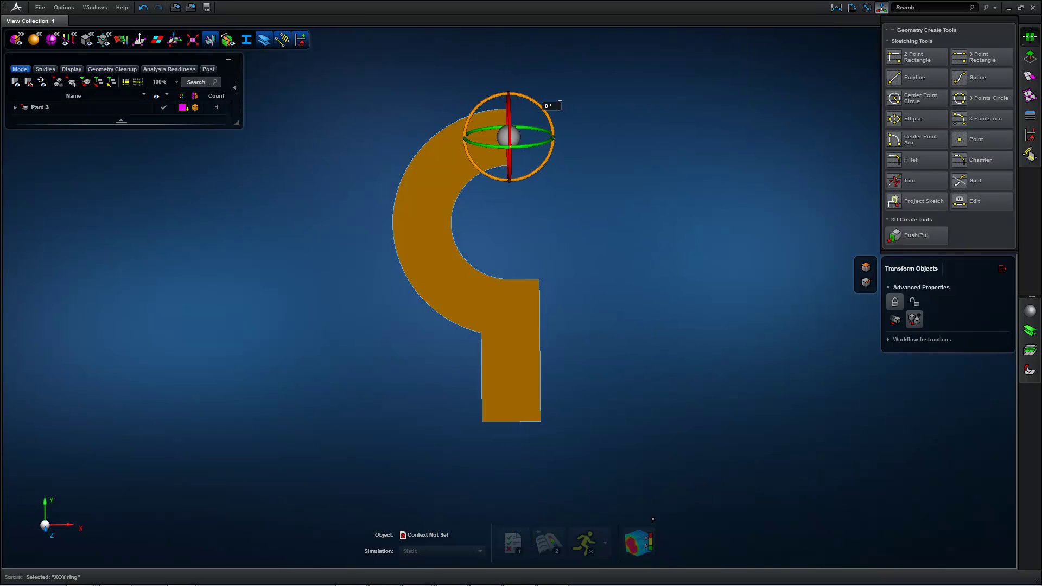
{"action": "type", "text": "180"}
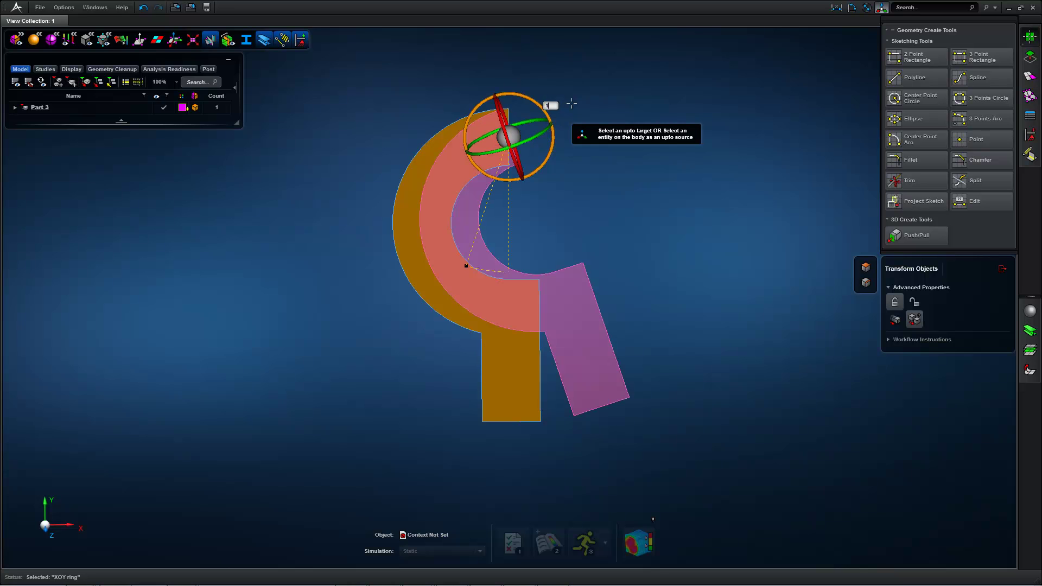
{"action": "key", "text": "Return"}
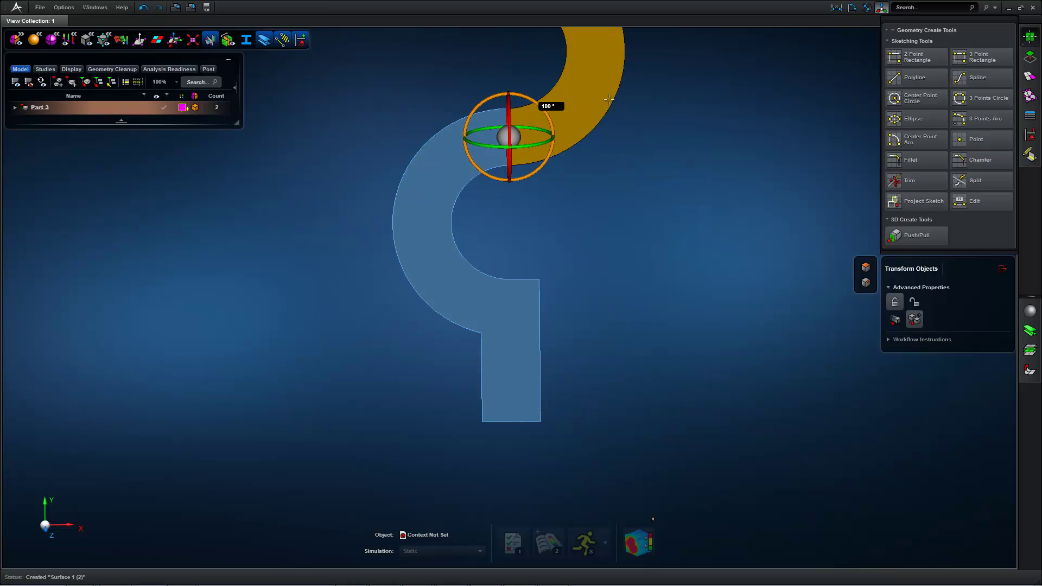
{"action": "scroll", "coordinate": [649, 188], "scroll_direction": "down", "scroll_amount": 2}
{"action": "scroll", "coordinate": [648, 183], "scroll_direction": "up", "scroll_amount": 5}
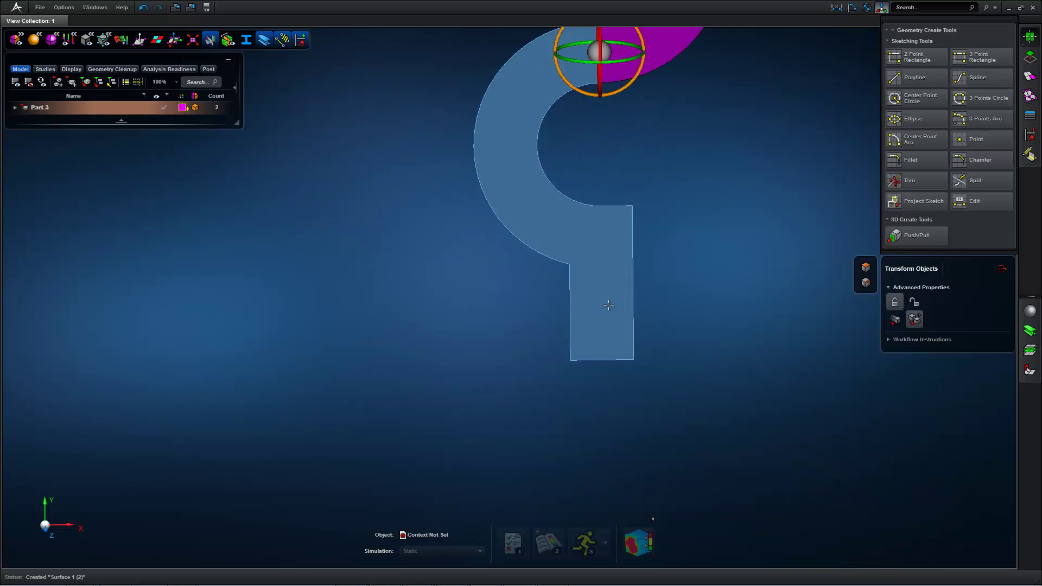
{"action": "scroll", "coordinate": [658, 208], "scroll_direction": "down", "scroll_amount": 4}
{"action": "left_click", "coordinate": [1005, 267]}
- Create a surface mesh with a 5 mm mesh size on each of the two hook surfaces
{"action": "right_click_drag", "start_coordinate": [728, 172], "coordinate": [689, 276]}
{"action": "middle_click_drag", "start_coordinate": [688, 275], "coordinate": [709, 274]}
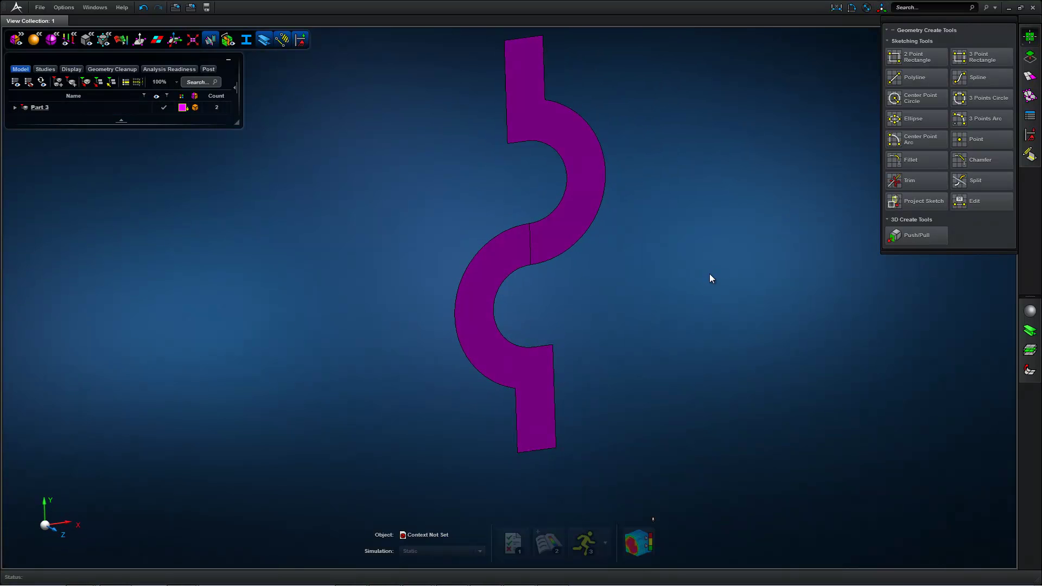
{"action": "mouse_move", "coordinate": [626, 274]}
{"action": "middle_mouse_down"}
{"action": "mouse_move", "coordinate": [595, 301]}
{"action": "mouse_move", "coordinate": [627, 259]}
{"action": "middle_mouse_up"}
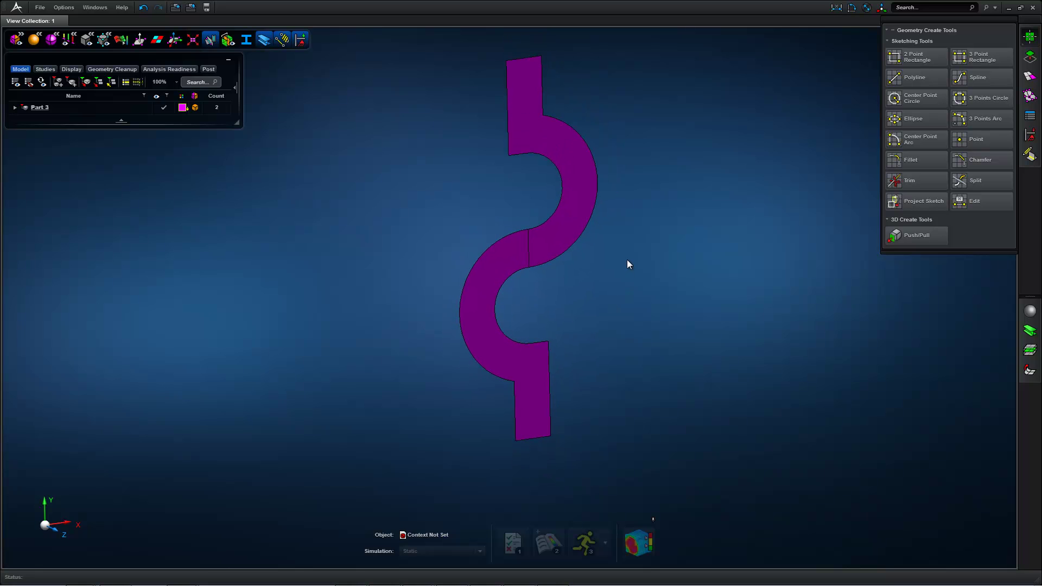
{"action": "right_click_drag", "start_coordinate": [627, 259], "coordinate": [615, 283]}
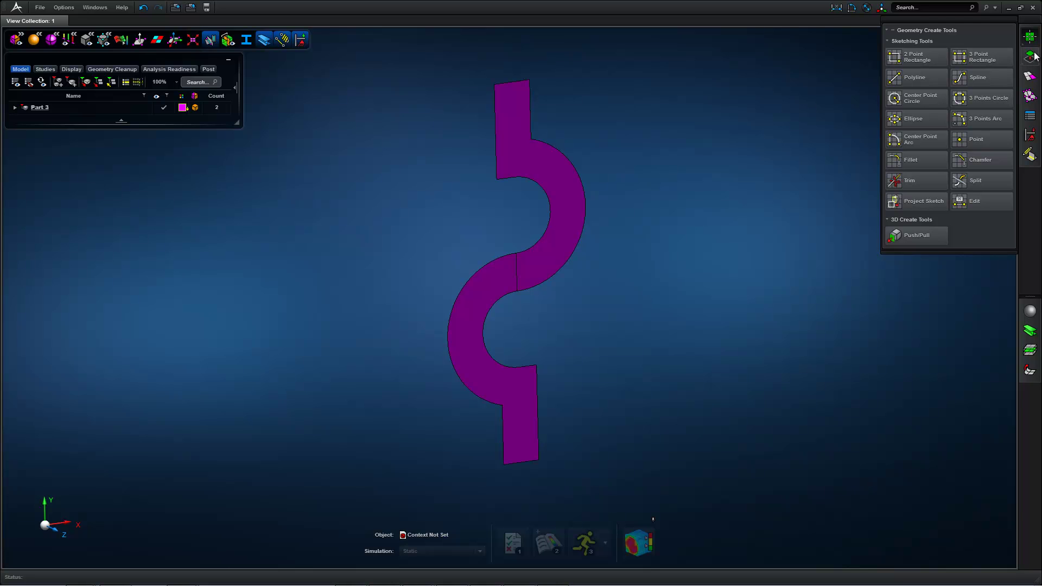
{"action": "left_click", "coordinate": [1030, 79]}
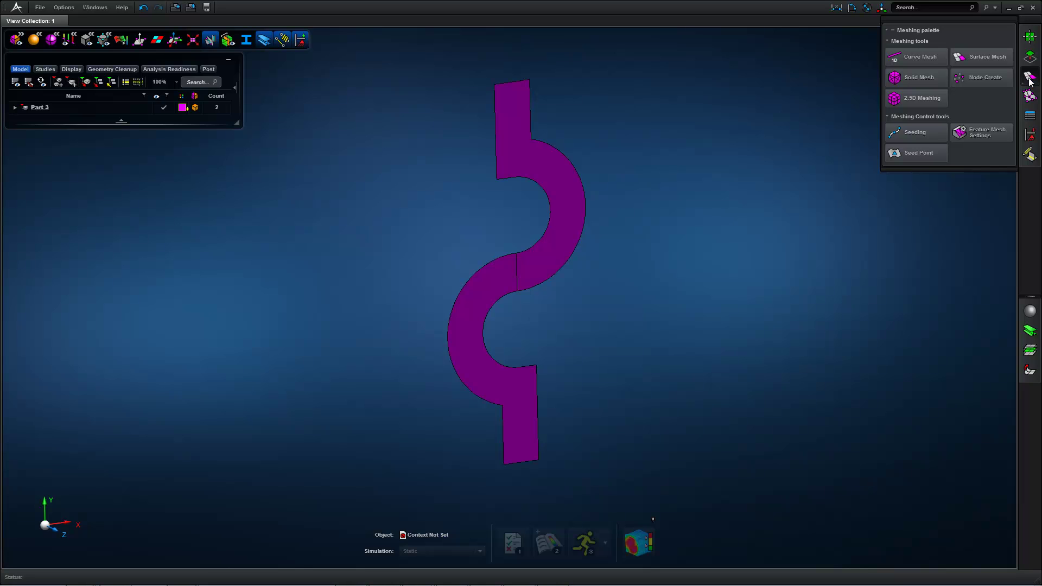
{"action": "left_click", "coordinate": [1002, 51]}
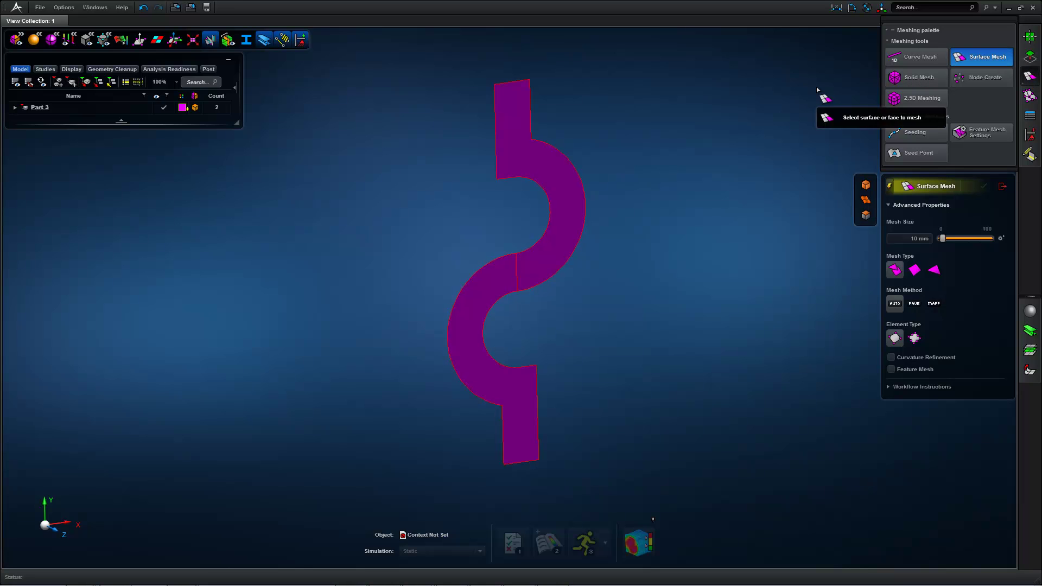
{"action": "left_click", "coordinate": [891, 239]}
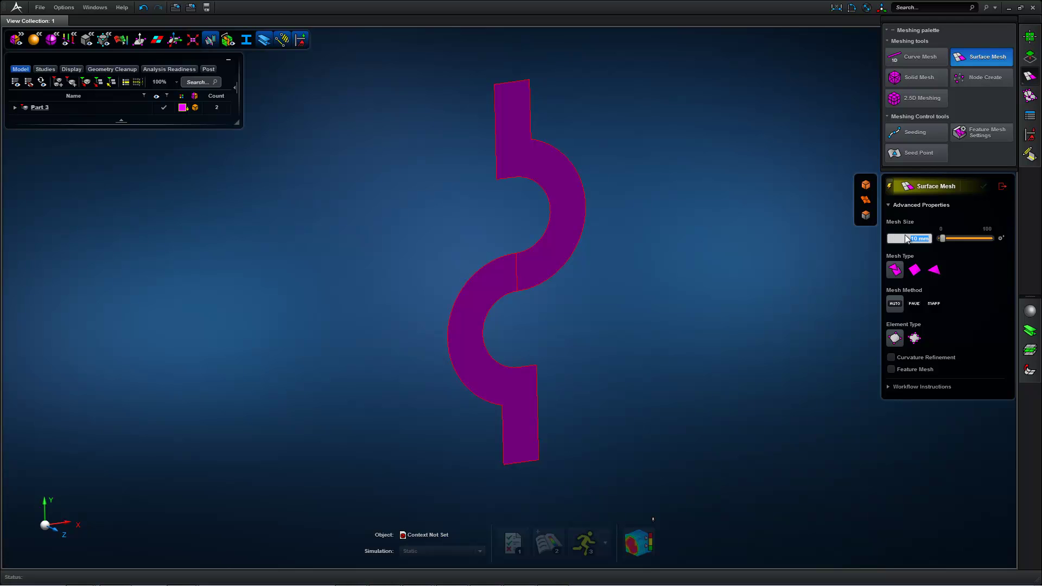
{"action": "key", "text": "Return"}
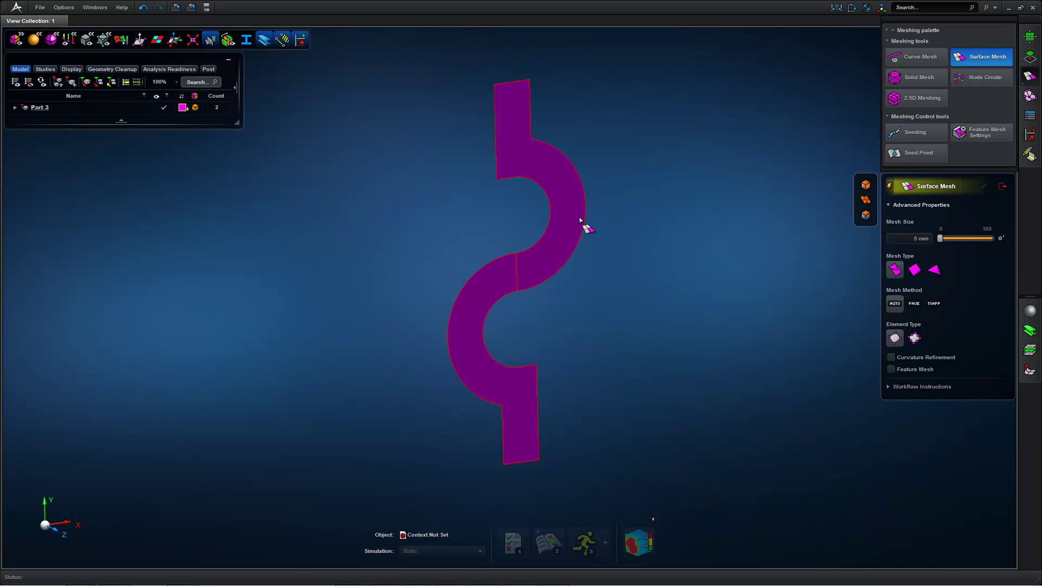
{"action": "left_click", "coordinate": [559, 215]}
{"action": "scroll", "coordinate": [610, 236], "scroll_direction": "up", "scroll_amount": 4}
{"action": "scroll", "coordinate": [610, 236], "scroll_direction": "down", "scroll_amount": 4}
{"action": "mouse_move", "coordinate": [610, 237]}
{"action": "middle_mouse_down"}
{"action": "mouse_move", "coordinate": [585, 226]}
{"action": "mouse_move", "coordinate": [601, 231]}
{"action": "middle_mouse_up"}
{"action": "left_click", "coordinate": [494, 304]}
- Set the mesh size to 4 mm and remesh both hook surfaces together
{"action": "left_click", "coordinate": [905, 240]}
{"action": "key", "text": "Return"}
{"action": "left_click_drag", "start_coordinate": [704, 125], "coordinate": [442, 373]}
{"action": "left_click", "coordinate": [599, 300]}
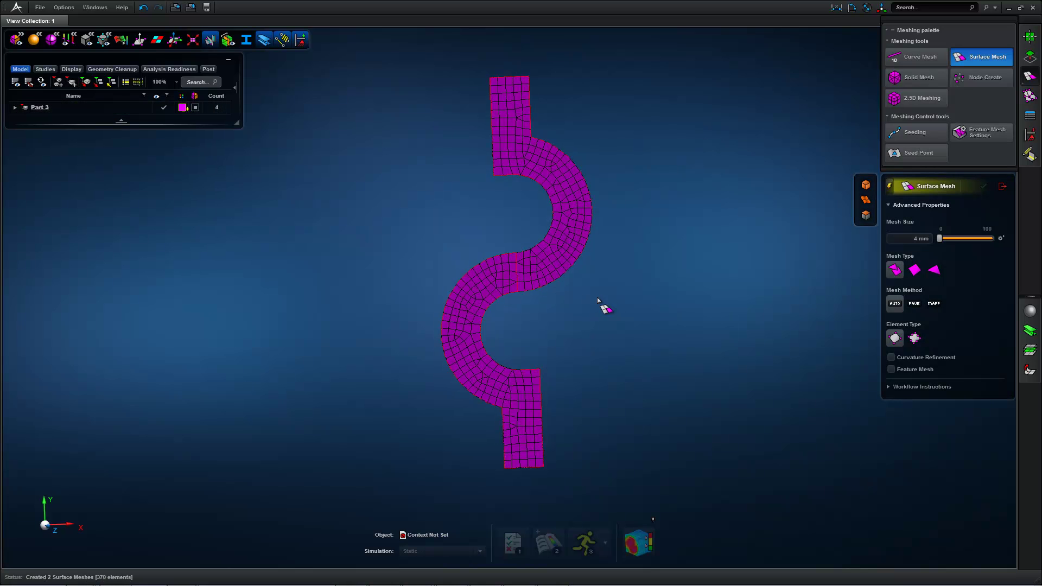
- Remesh both hook surfaces using the quad-only mesh type
{"action": "left_click", "coordinate": [915, 270]}
{"action": "left_click_drag", "start_coordinate": [654, 122], "coordinate": [437, 467]}
{"action": "left_click", "coordinate": [608, 312]}
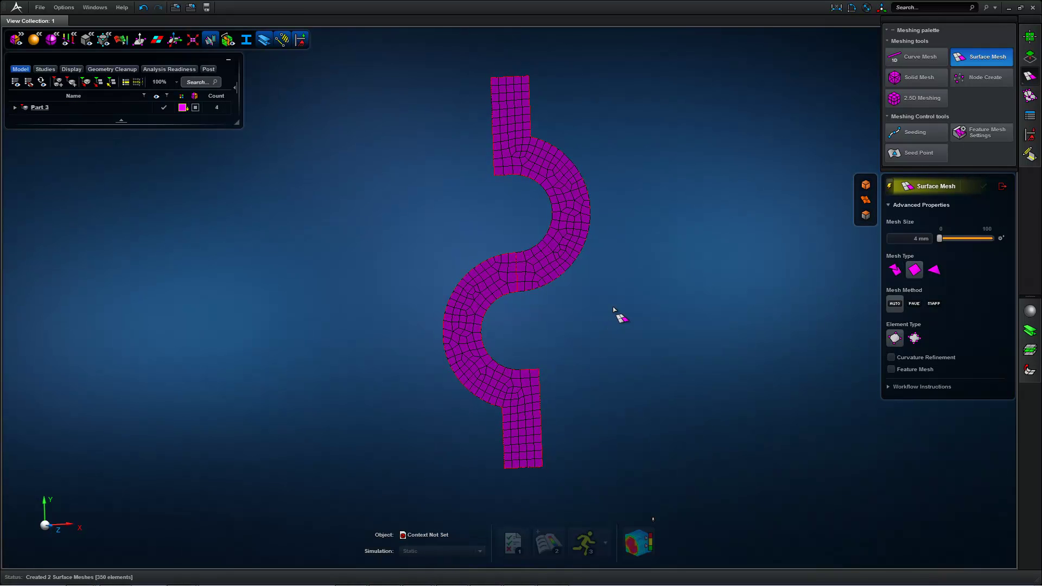
- Remesh both surfaces with the mapped mesh method, raising the mapped mesh dominance level to its maximum of 5
{"action": "left_click", "coordinate": [934, 304]}
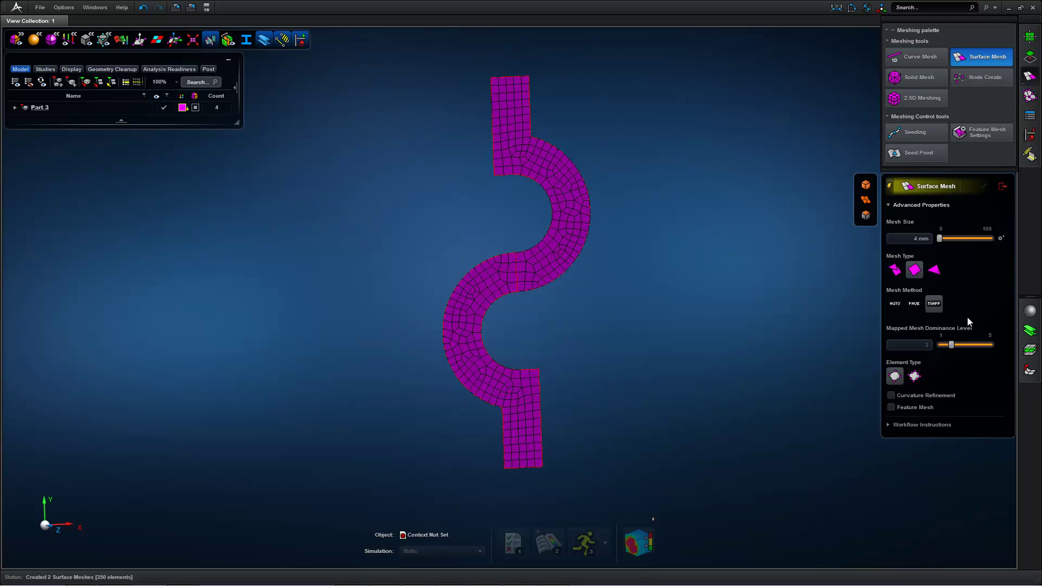
{"action": "left_click_drag", "start_coordinate": [621, 190], "coordinate": [456, 356]}
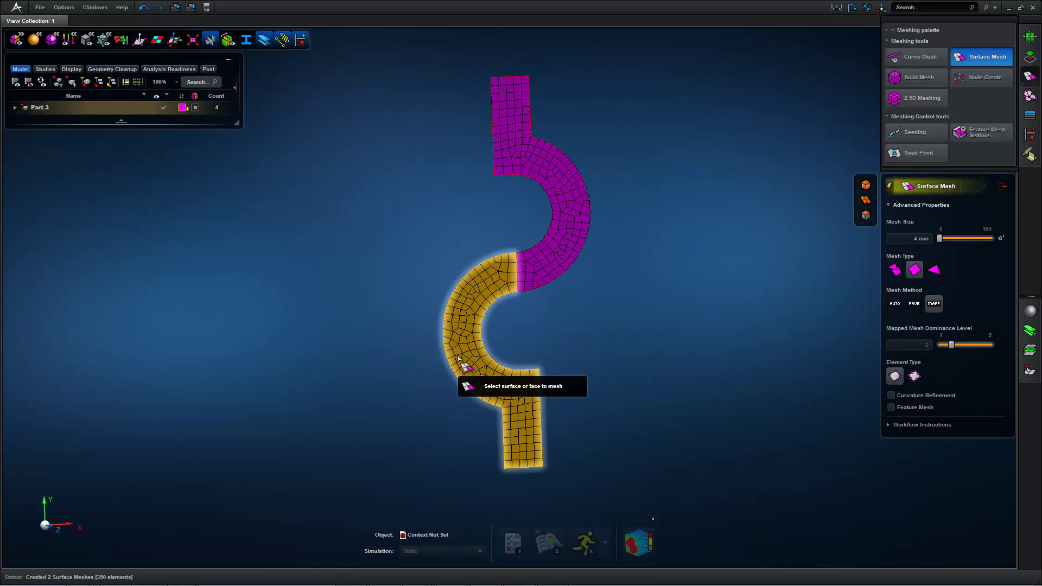
{"action": "left_click_drag", "start_coordinate": [952, 344], "coordinate": [992, 346]}
{"action": "left_click_drag", "start_coordinate": [764, 194], "coordinate": [435, 392]}
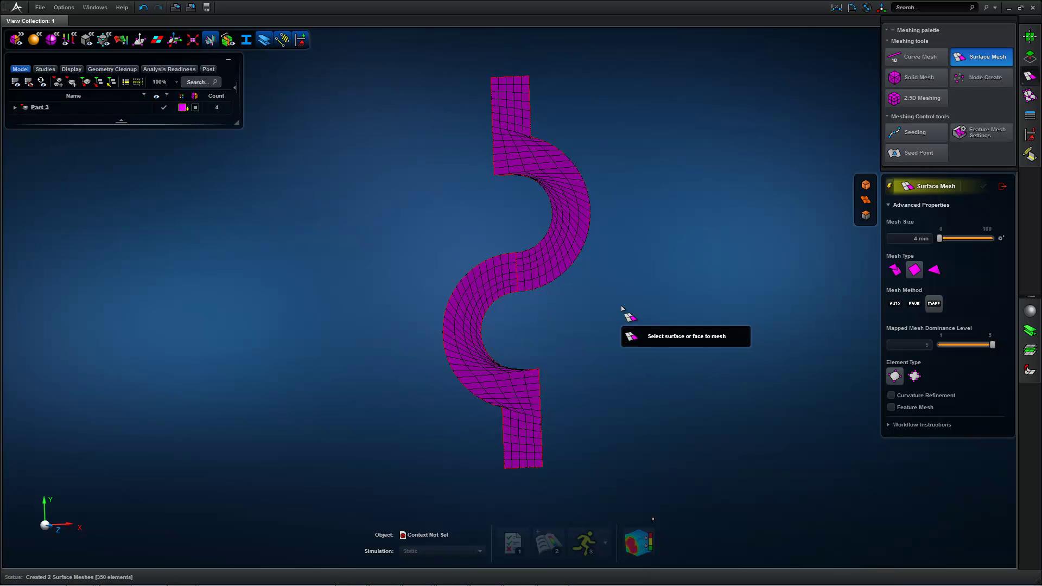
- Lower the mapped mesh dominance level to 2 and remesh both surfaces with the mixed quad and triangle mesh type
{"action": "left_click_drag", "start_coordinate": [995, 347], "coordinate": [954, 346]}
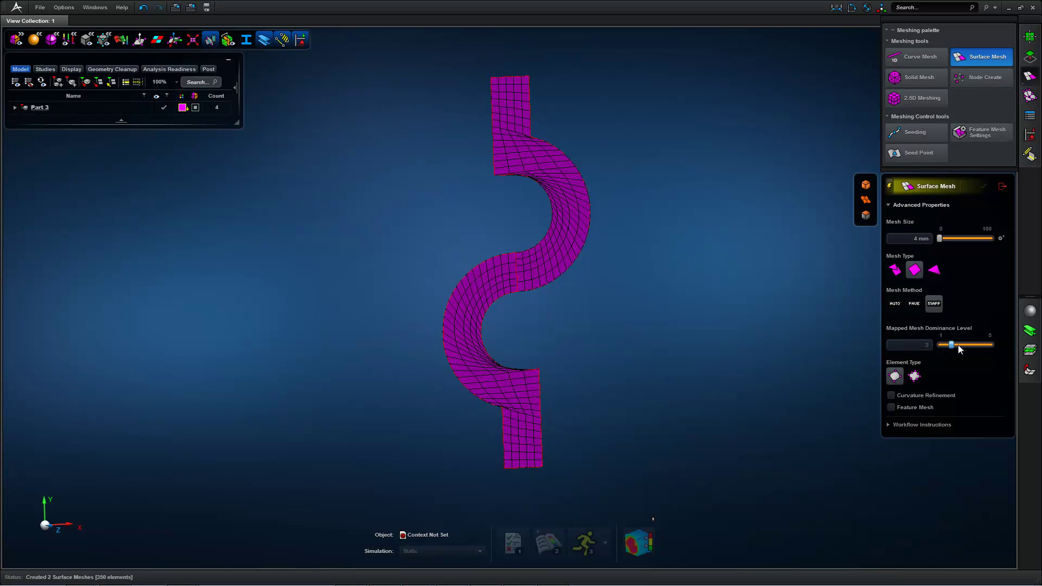
{"action": "left_click_drag", "start_coordinate": [643, 228], "coordinate": [409, 384]}
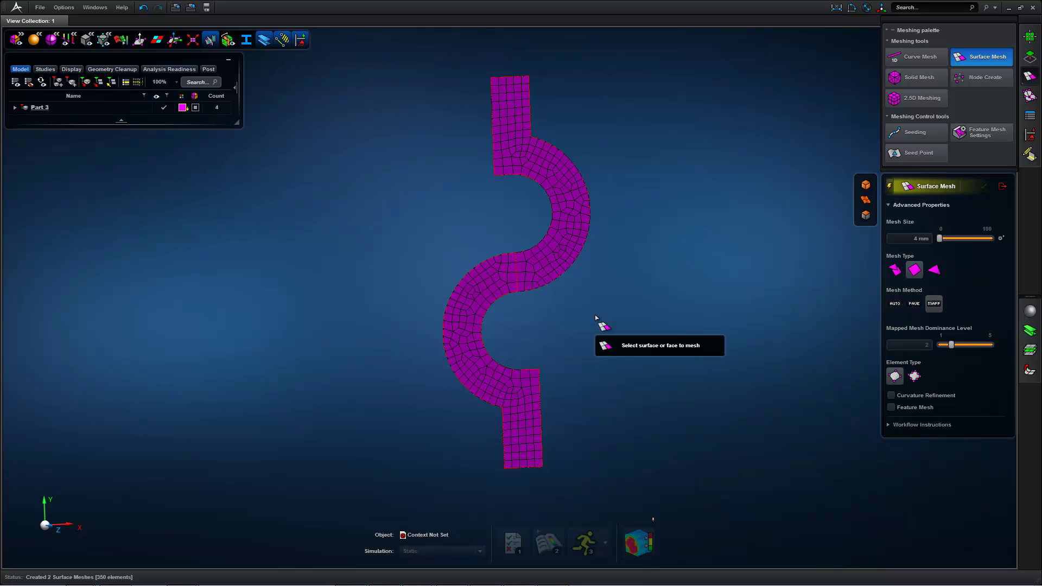
{"action": "left_click", "coordinate": [896, 270]}
{"action": "left_click_drag", "start_coordinate": [656, 211], "coordinate": [411, 461]}
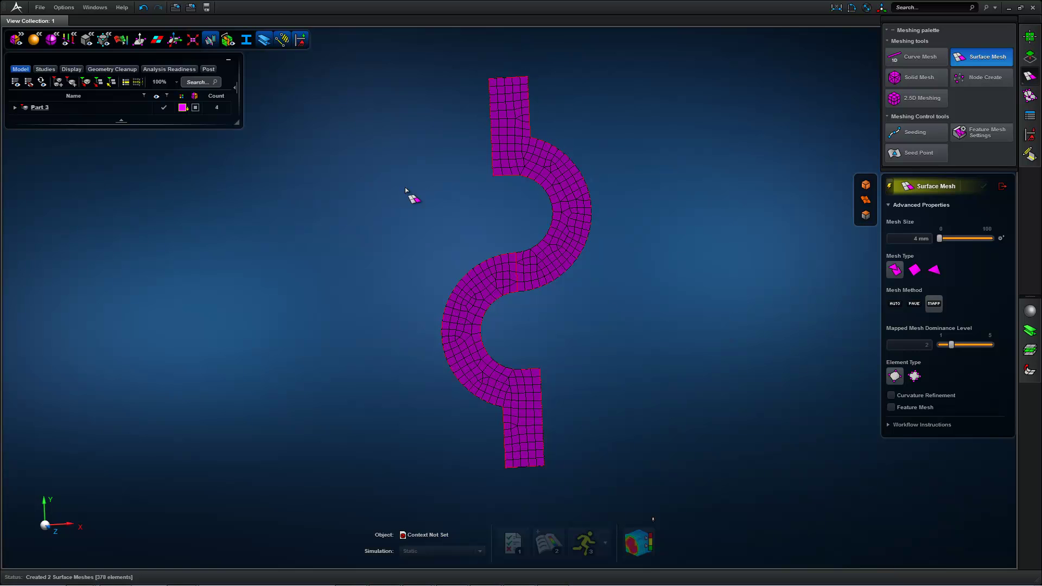
- Display the mesh's element quality by Quality Index with the surface geometry hidden, and exit Surface Mesh
{"action": "left_click", "coordinate": [123, 40]}
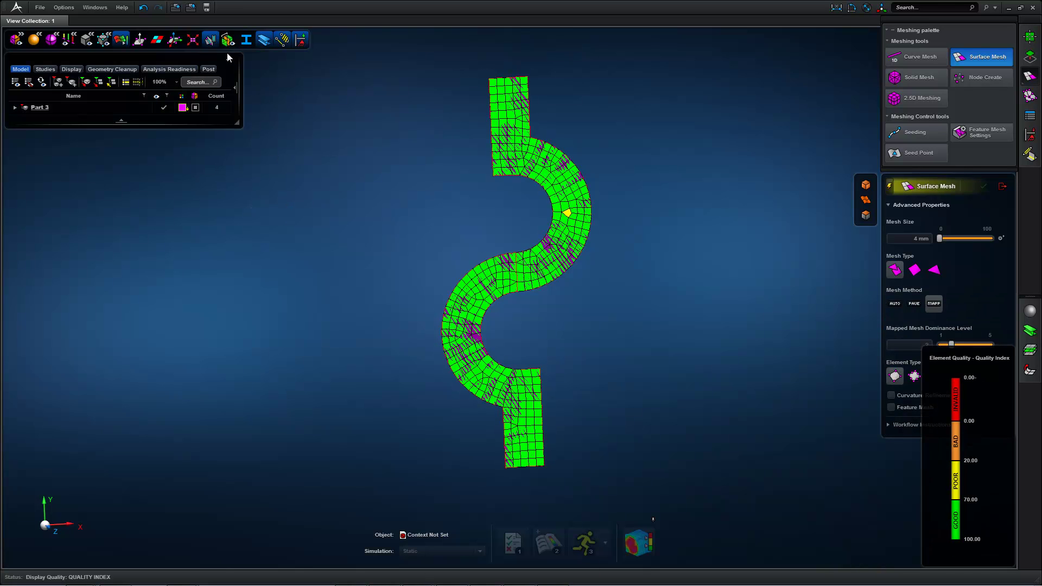
{"action": "left_click", "coordinate": [88, 43]}
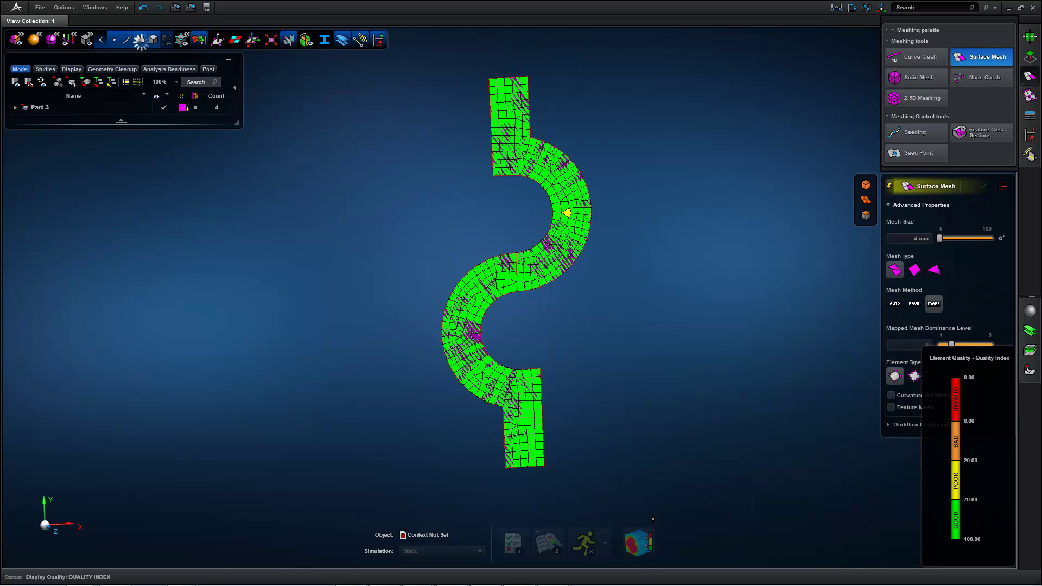
{"action": "left_click", "coordinate": [142, 41]}
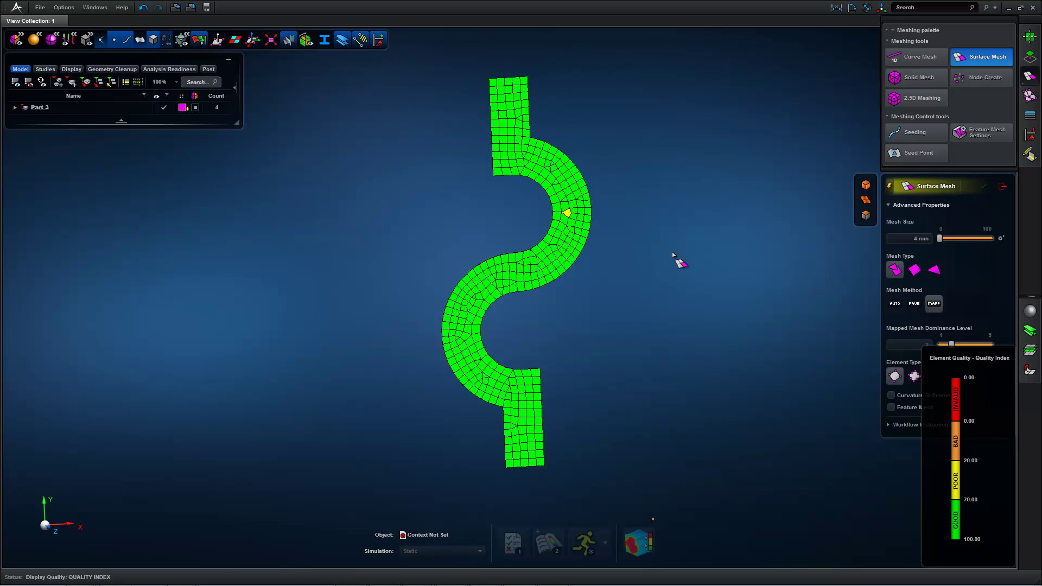
{"action": "left_click", "coordinate": [1002, 187]}
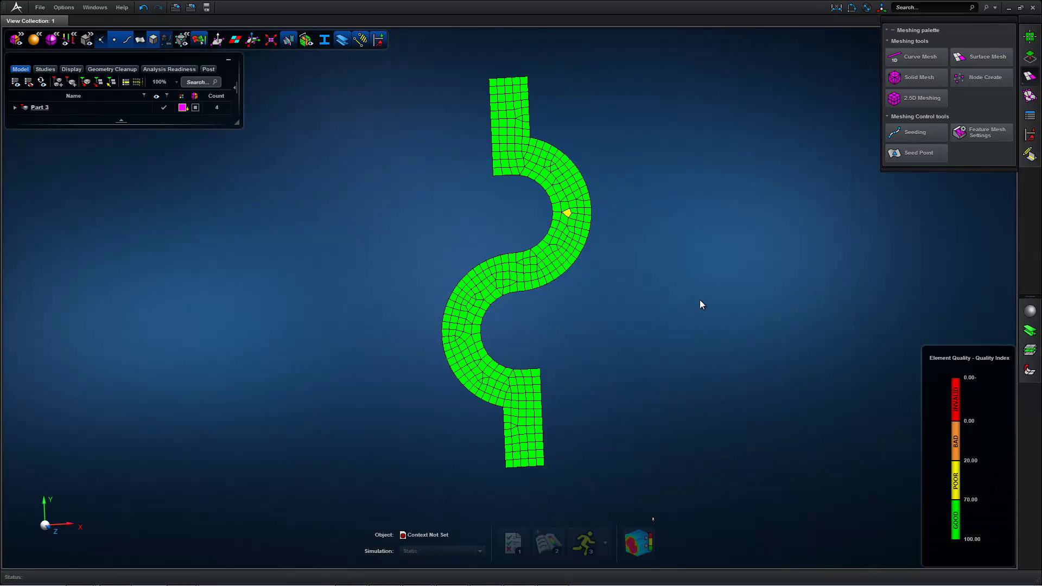
- Turn off the element quality display and show the surface geometry again
{"action": "mouse_move", "coordinate": [894, 474]}
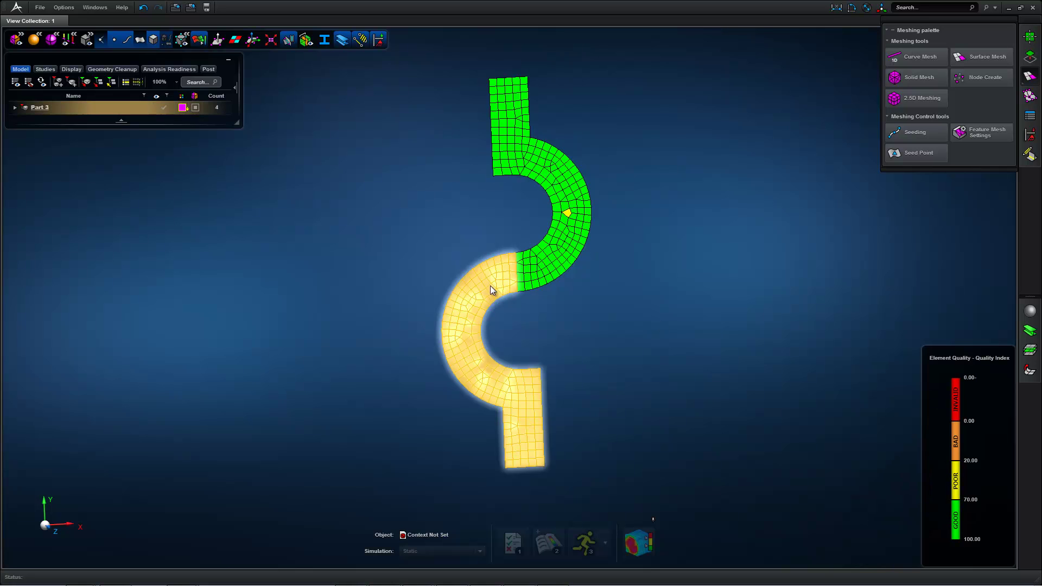
{"action": "mouse_move", "coordinate": [981, 363]}
{"action": "left_click", "coordinate": [1007, 302]}
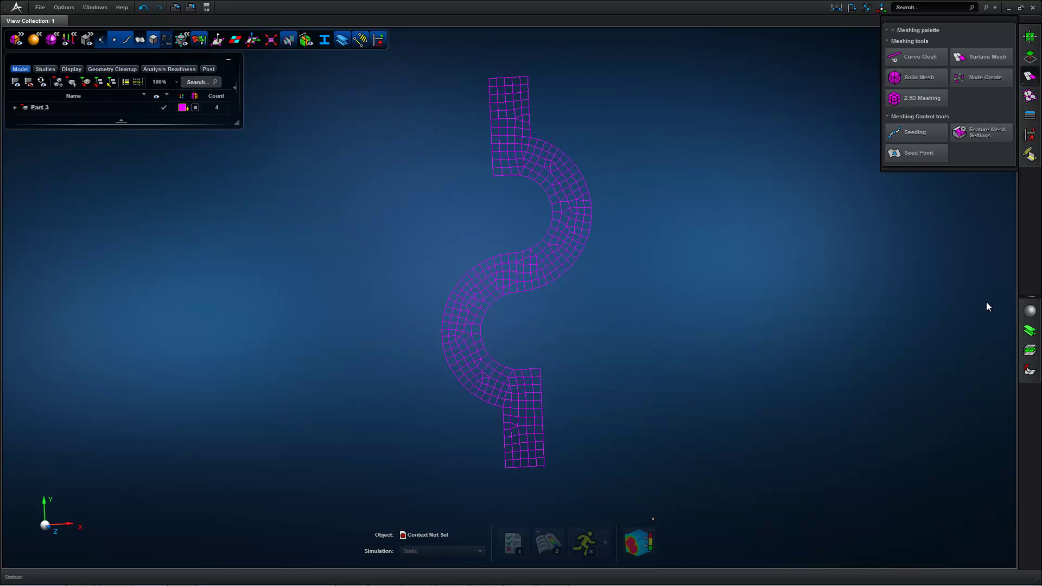
{"action": "left_click", "coordinate": [134, 41]}
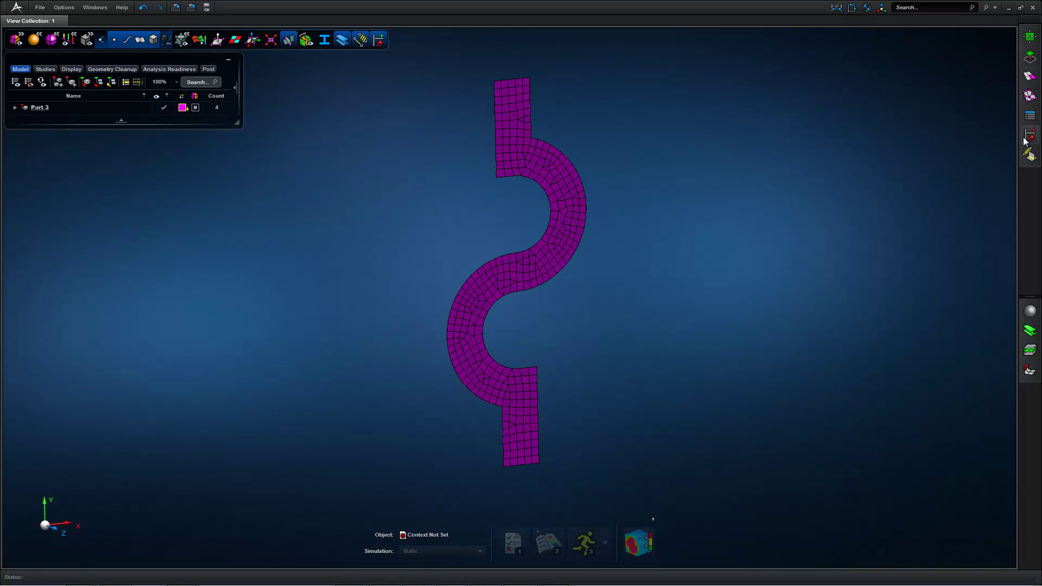
- Apply a fixed constraint to the bottom edge of the lower hook with Translate X and Rotate Z left free
{"action": "mouse_move", "coordinate": [1029, 137]}
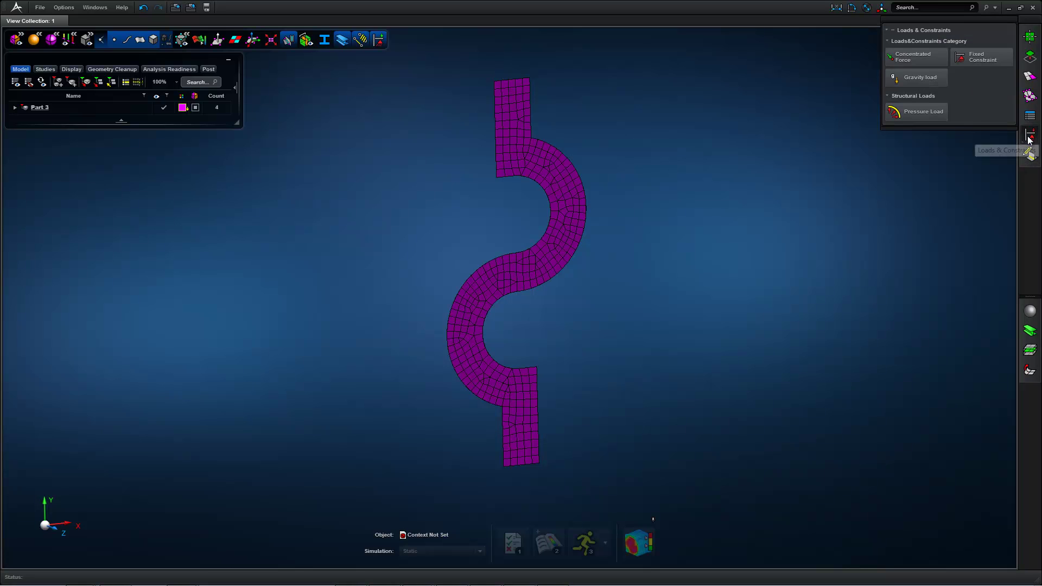
{"action": "left_click", "coordinate": [991, 59]}
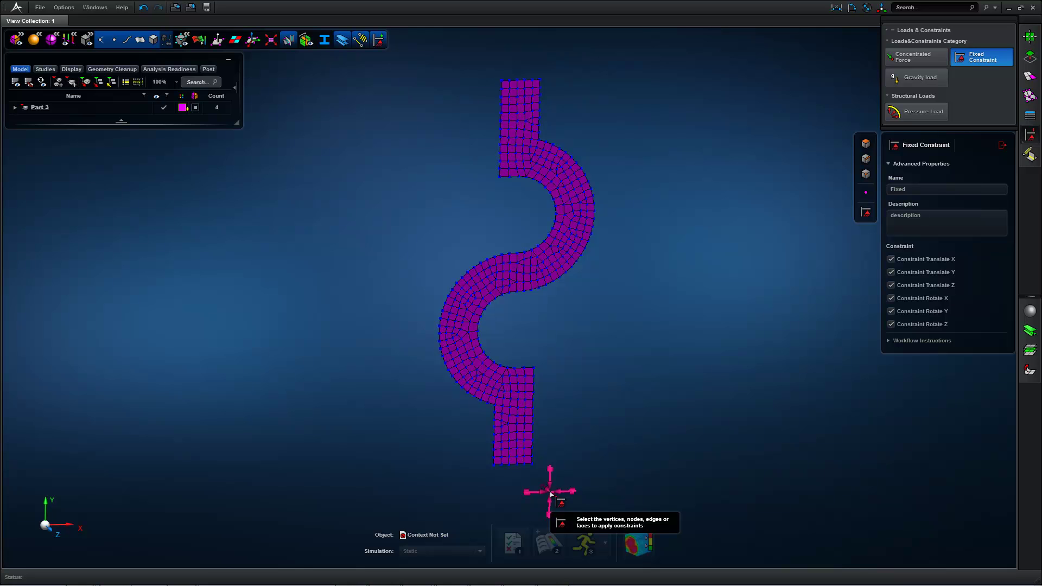
{"action": "scroll", "coordinate": [550, 493], "scroll_direction": "up", "scroll_amount": 5}
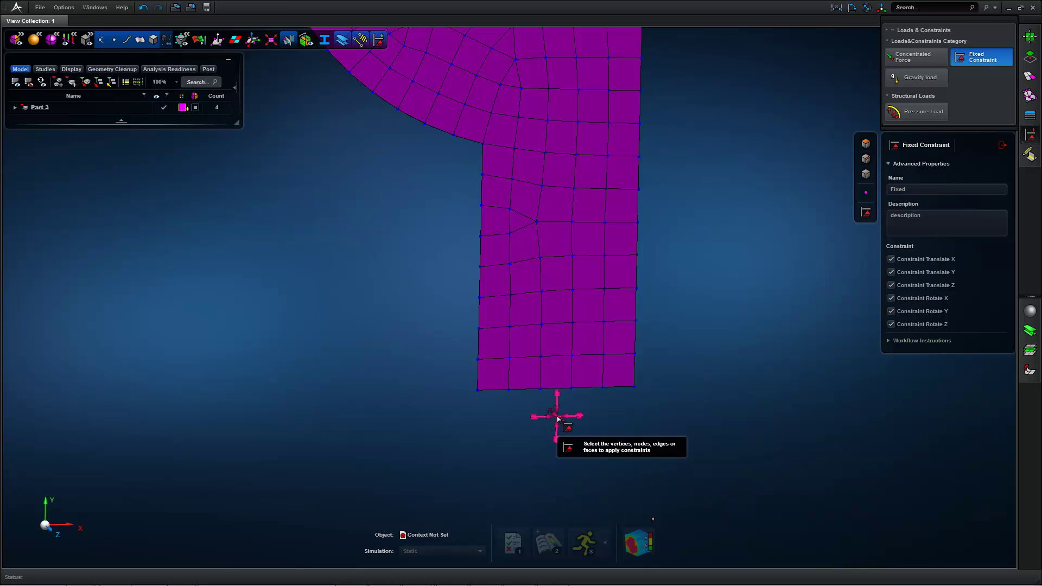
{"action": "scroll", "coordinate": [558, 418], "scroll_direction": "up", "scroll_amount": 3}
{"action": "scroll", "coordinate": [557, 418], "scroll_direction": "down", "scroll_amount": 5}
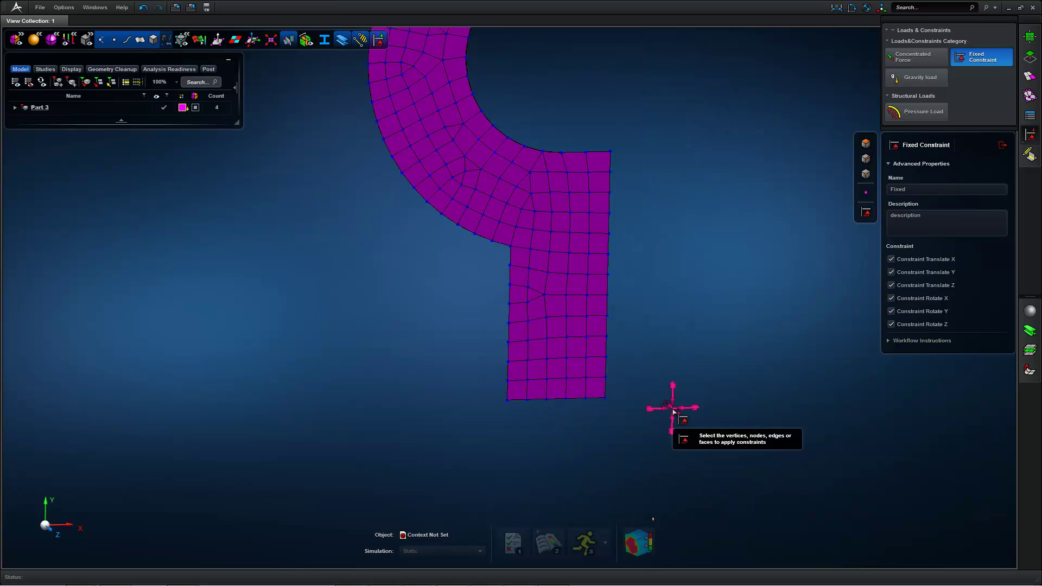
{"action": "left_click", "coordinate": [892, 260]}
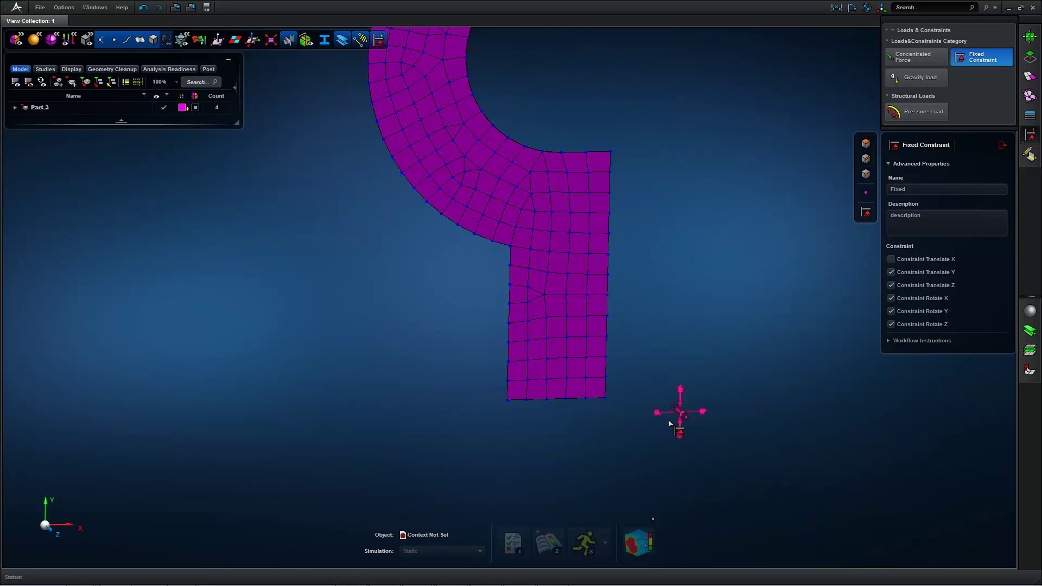
{"action": "left_click", "coordinate": [891, 324]}
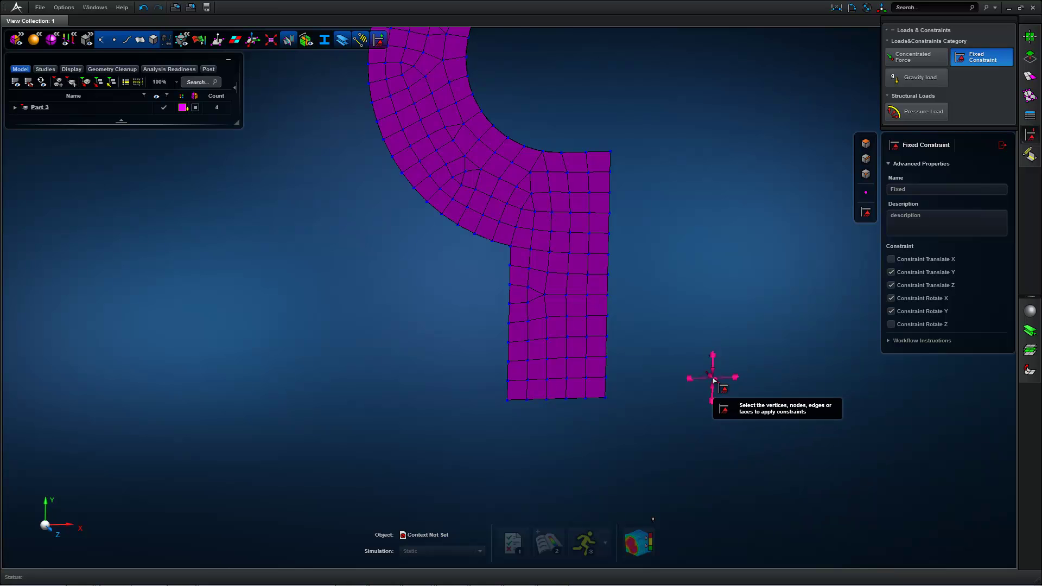
{"action": "scroll", "coordinate": [766, 281], "scroll_direction": "up", "scroll_amount": 3}
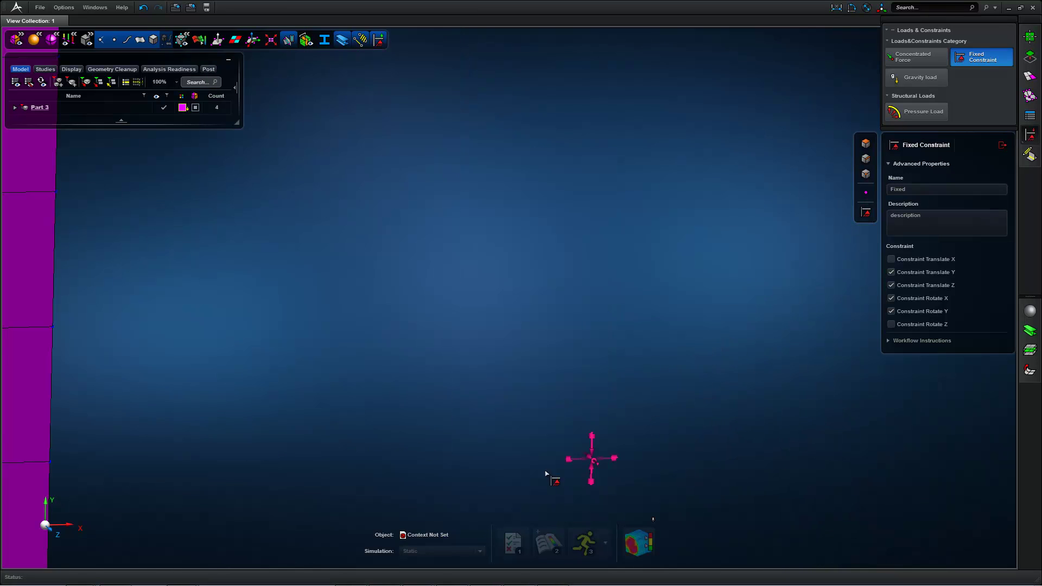
{"action": "scroll", "coordinate": [587, 473], "scroll_direction": "down", "scroll_amount": 2}
{"action": "scroll", "coordinate": [494, 380], "scroll_direction": "down", "scroll_amount": 1}
{"action": "scroll", "coordinate": [505, 369], "scroll_direction": "up", "scroll_amount": 2}
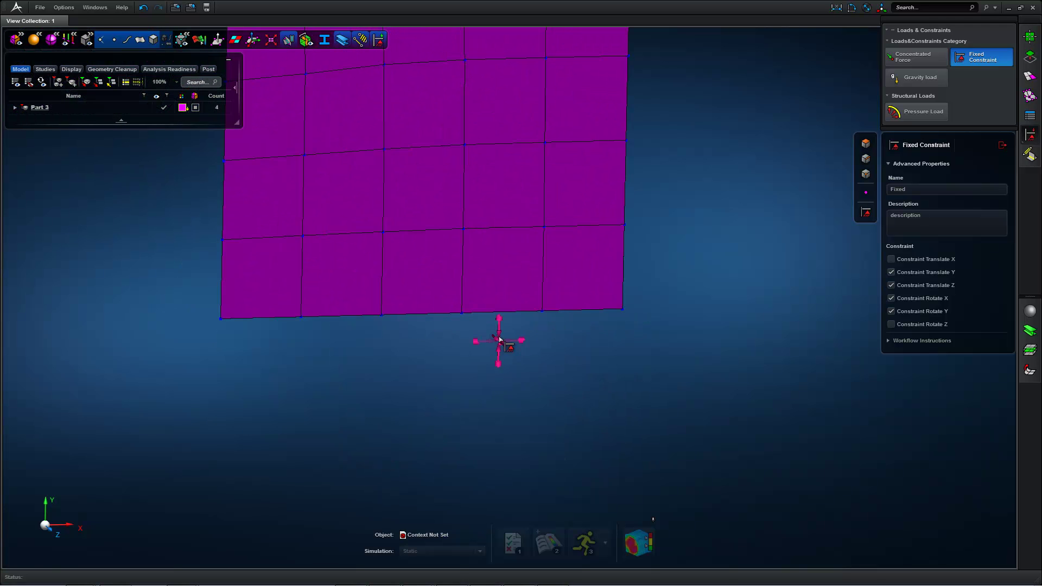
{"action": "scroll", "coordinate": [501, 365], "scroll_direction": "down", "scroll_amount": 3}
{"action": "left_click", "coordinate": [503, 380]}
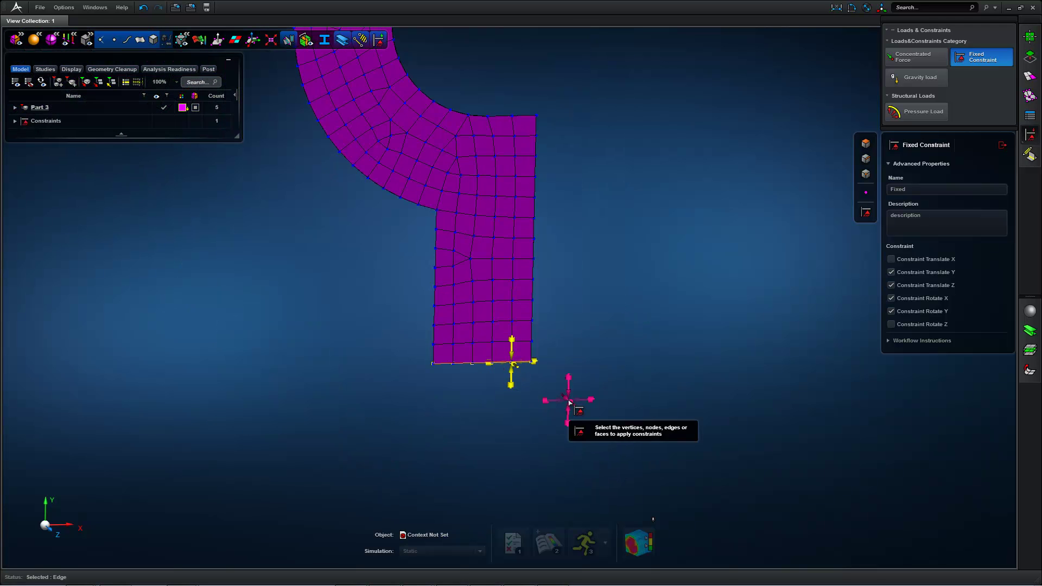
- Examine the constraint on the bottom edge of the S-shaped part from overall and close-up views
{"action": "scroll", "coordinate": [575, 400], "scroll_direction": "down", "scroll_amount": 3}
{"action": "middle_click_drag", "start_coordinate": [631, 287], "coordinate": [575, 361]}
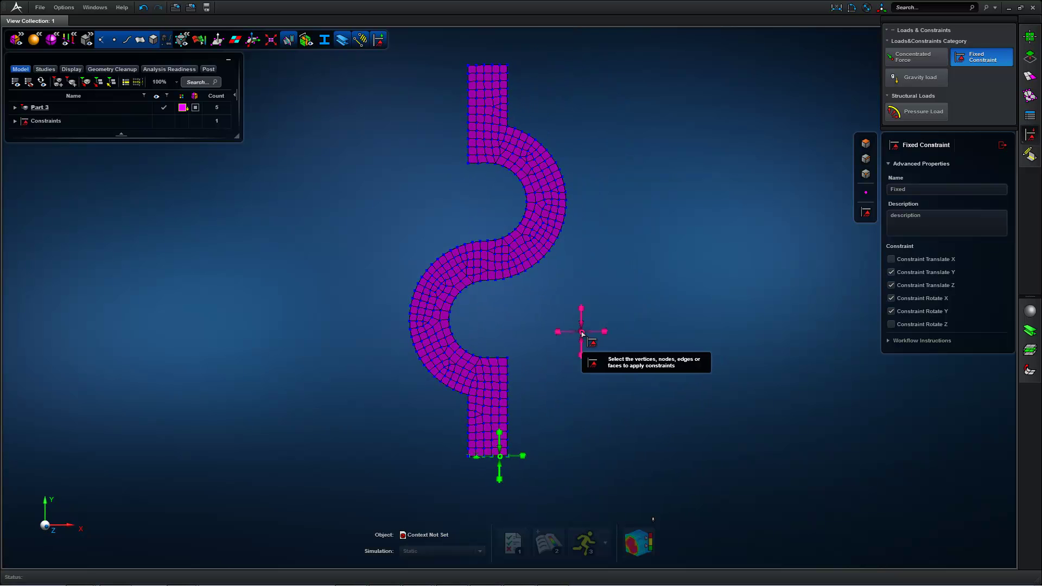
{"action": "right_click_drag", "start_coordinate": [587, 344], "coordinate": [588, 346]}
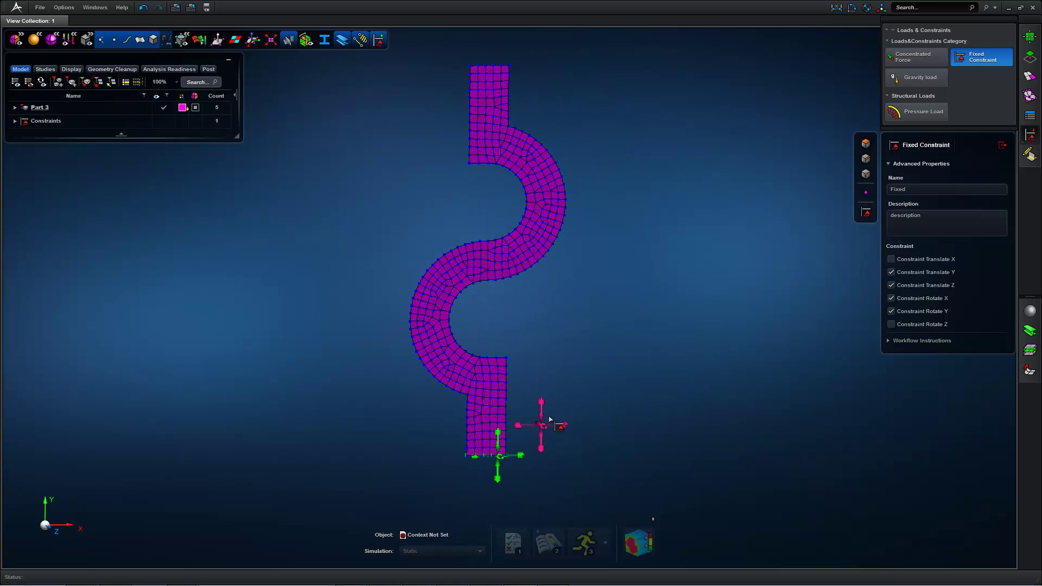
{"action": "right_click_drag", "start_coordinate": [534, 432], "coordinate": [548, 428]}
{"action": "scroll", "coordinate": [511, 450], "scroll_direction": "up", "scroll_amount": 3}
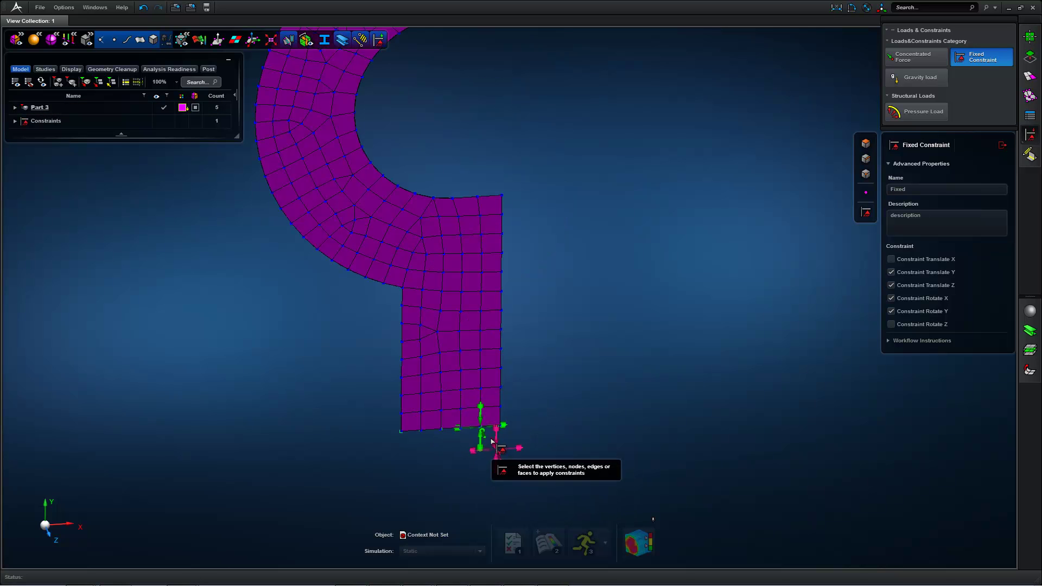
{"action": "scroll", "coordinate": [585, 406], "scroll_direction": "down", "scroll_amount": 3}
{"action": "middle_click_drag", "start_coordinate": [612, 319], "coordinate": [599, 339]}
{"action": "right_click_drag", "start_coordinate": [599, 339], "coordinate": [597, 341]}
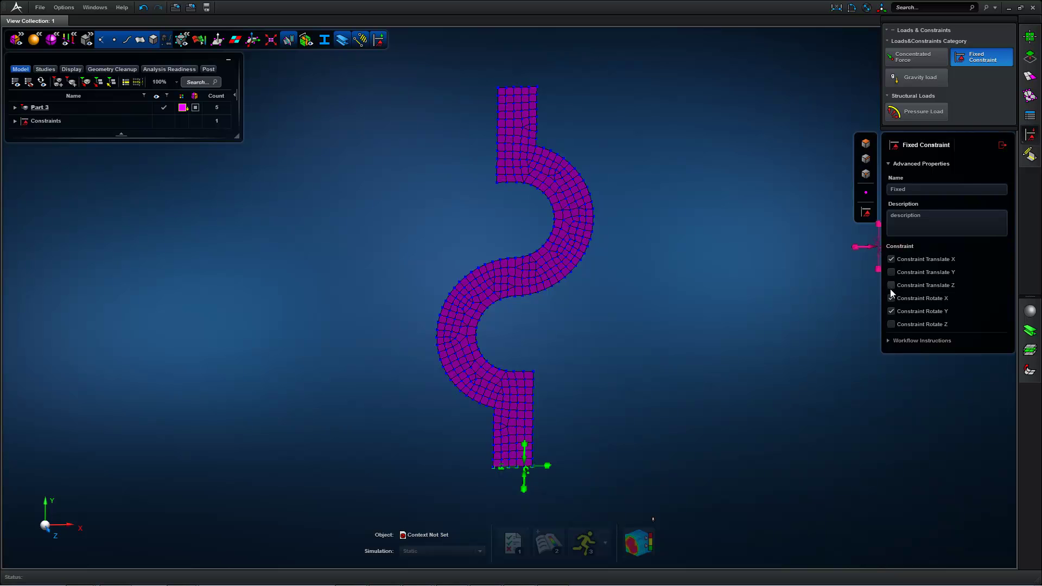
- Constrain only Translate X at the middle node of the junction between the two hooks, and exit Fixed Constraint
{"action": "scroll", "coordinate": [547, 320], "scroll_direction": "up", "scroll_amount": 5}
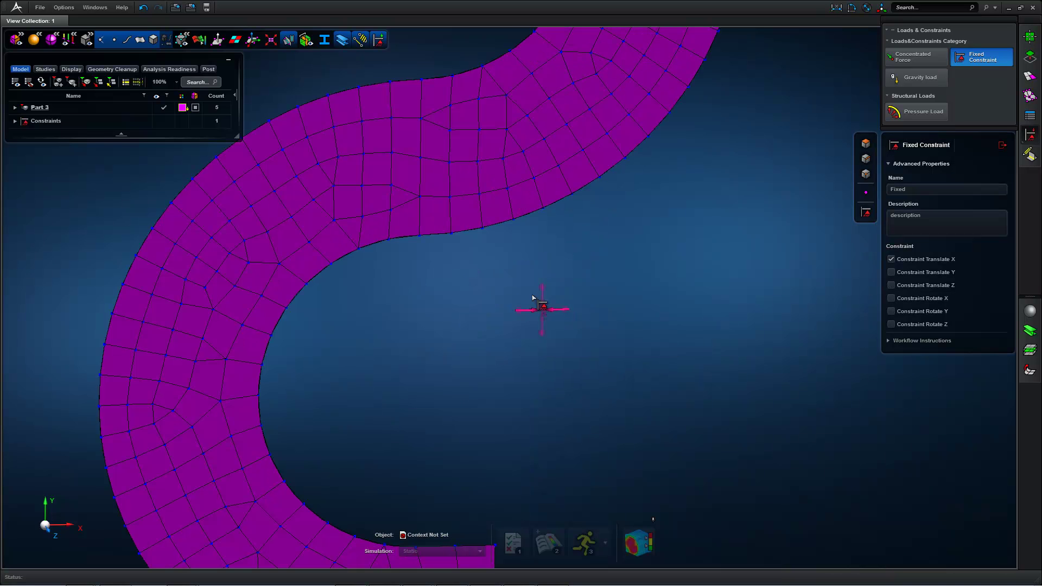
{"action": "left_click", "coordinate": [420, 158]}
{"action": "scroll", "coordinate": [474, 330], "scroll_direction": "down", "scroll_amount": 5}
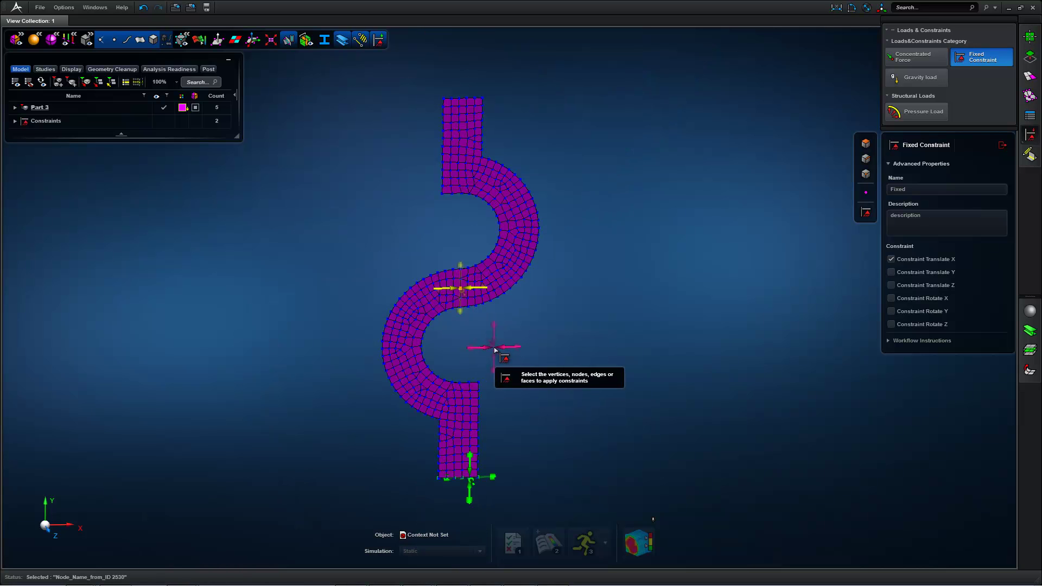
{"action": "left_click", "coordinate": [996, 149]}
{"action": "mouse_move", "coordinate": [519, 348]}
{"action": "middle_mouse_down"}
{"action": "mouse_move", "coordinate": [530, 346]}
{"action": "mouse_move", "coordinate": [527, 328]}
{"action": "mouse_move", "coordinate": [529, 344]}
{"action": "middle_mouse_up"}
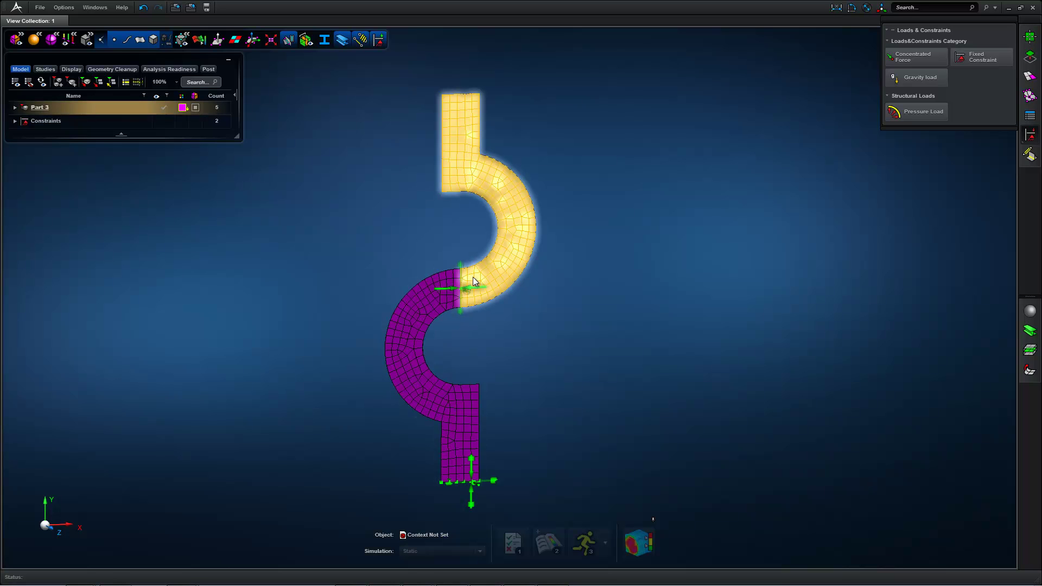
- Hide the mesh display so that only the surface geometry and constraints of the S-shaped part are shown
{"action": "left_click", "coordinate": [1033, 58]}
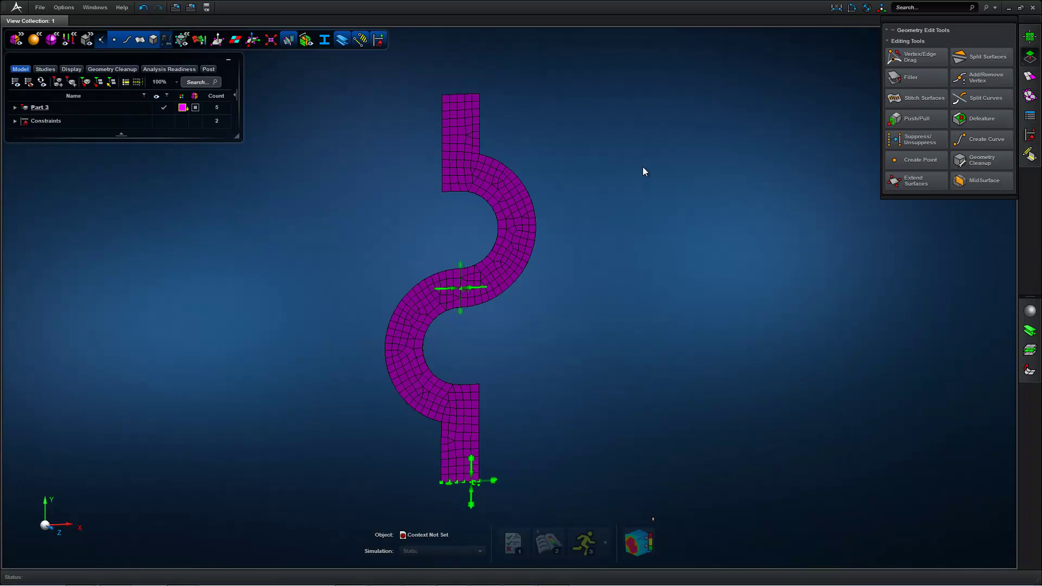
{"action": "left_click", "coordinate": [499, 166]}
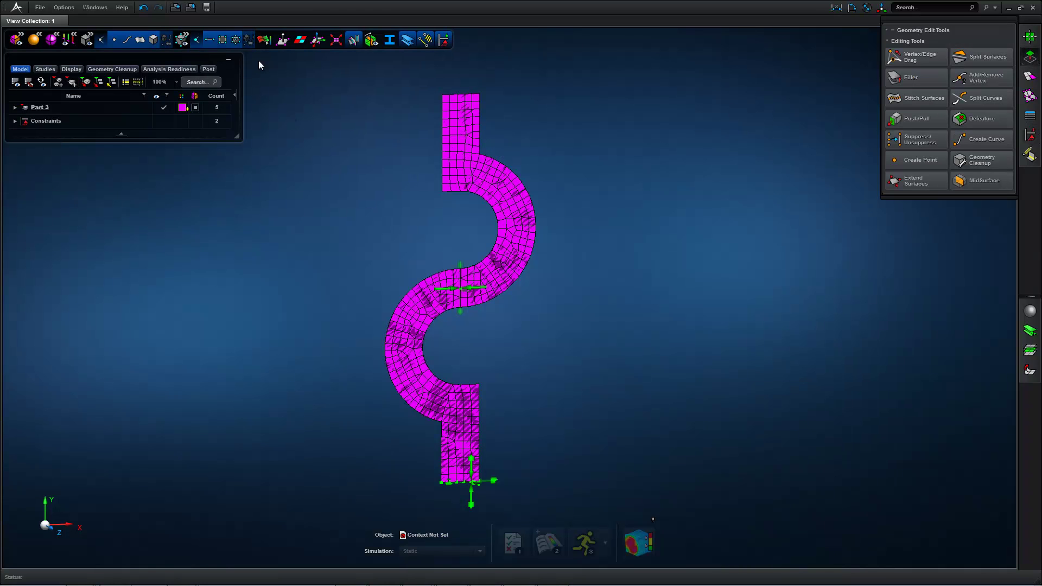
{"action": "left_click", "coordinate": [336, 212]}
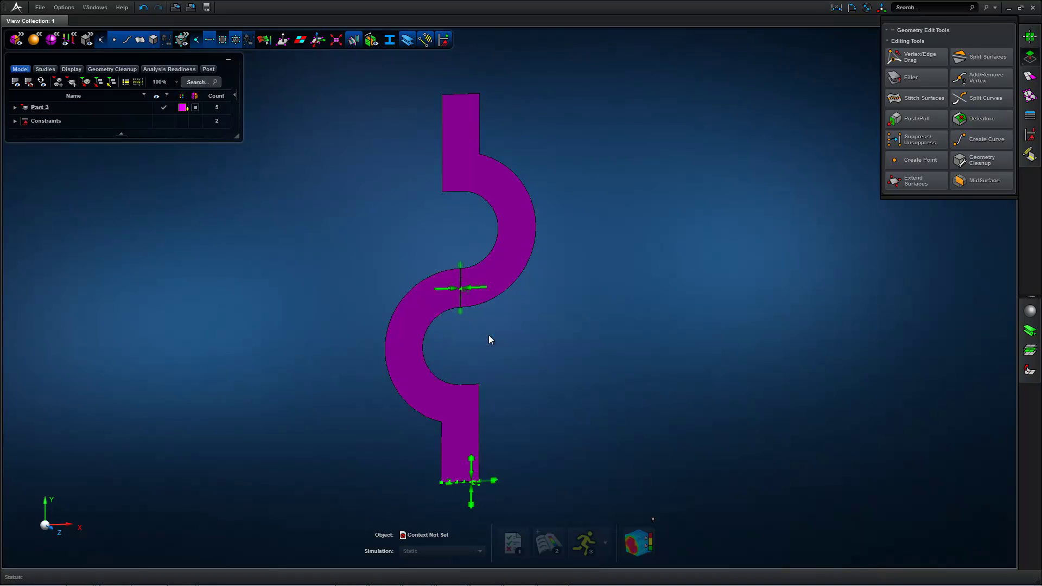
{"action": "scroll", "coordinate": [484, 311], "scroll_direction": "up", "scroll_amount": 3}
{"action": "scroll", "coordinate": [512, 307], "scroll_direction": "down", "scroll_amount": 1}
{"action": "scroll", "coordinate": [491, 308], "scroll_direction": "up", "scroll_amount": 1}
{"action": "scroll", "coordinate": [366, 253], "scroll_direction": "up", "scroll_amount": 2}
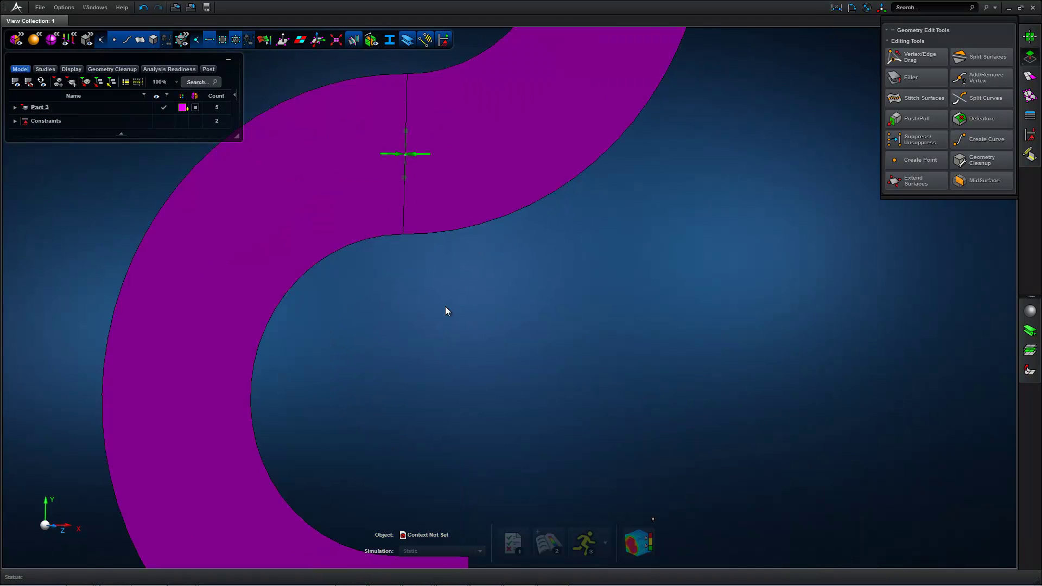
{"action": "scroll", "coordinate": [375, 260], "scroll_direction": "down", "scroll_amount": 3}
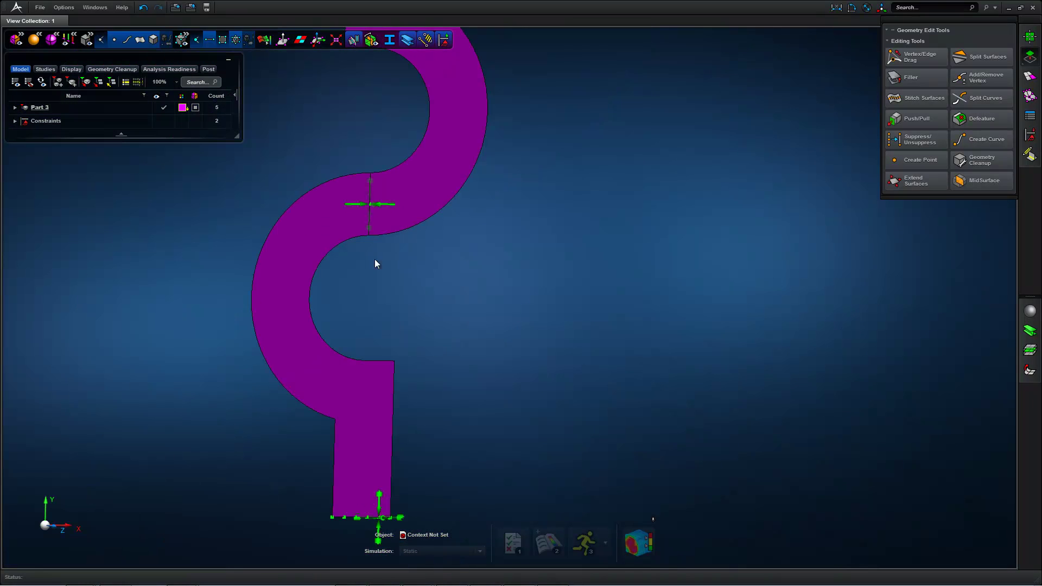
- Examine the edges and vertices at the junction of the two surfaces with Vertex/Edge Drag active, and exit the tool
{"action": "left_click", "coordinate": [923, 60]}
{"action": "scroll", "coordinate": [437, 280], "scroll_direction": "down", "scroll_amount": 1}
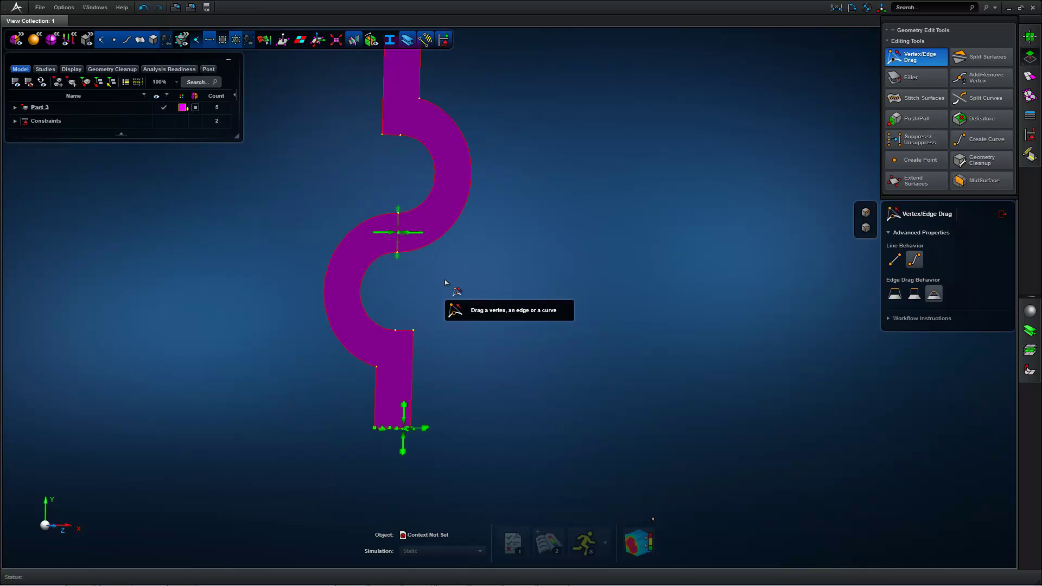
{"action": "scroll", "coordinate": [430, 278], "scroll_direction": "down", "scroll_amount": 2}
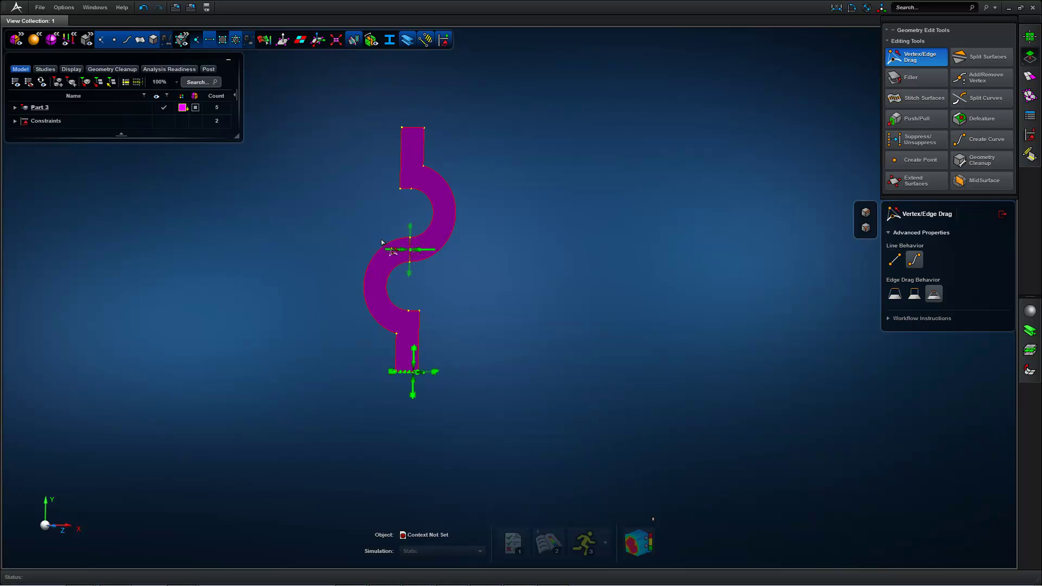
{"action": "scroll", "coordinate": [402, 244], "scroll_direction": "up", "scroll_amount": 3}
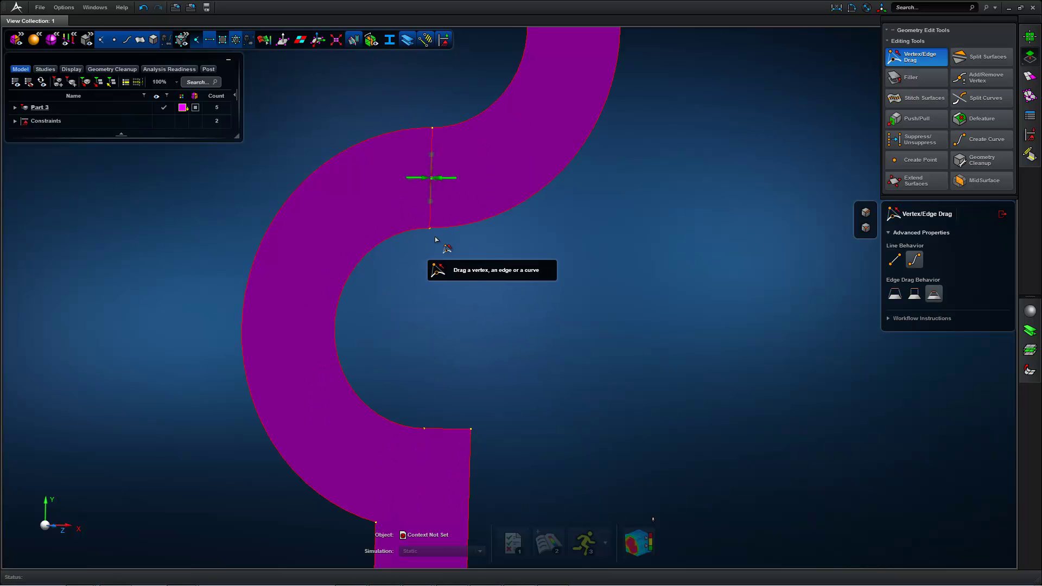
{"action": "scroll", "coordinate": [426, 243], "scroll_direction": "down", "scroll_amount": 1}
{"action": "scroll", "coordinate": [445, 250], "scroll_direction": "up", "scroll_amount": 3}
{"action": "scroll", "coordinate": [496, 352], "scroll_direction": "up", "scroll_amount": 2}
{"action": "scroll", "coordinate": [489, 326], "scroll_direction": "down", "scroll_amount": 2}
{"action": "right_click_drag", "start_coordinate": [493, 223], "coordinate": [628, 395]}
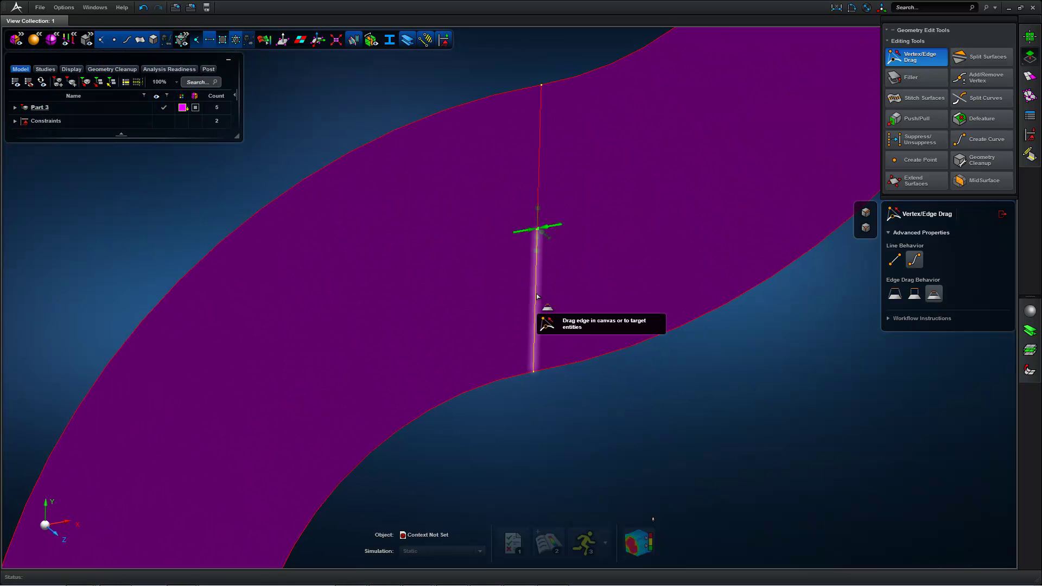
{"action": "scroll", "coordinate": [464, 249], "scroll_direction": "down", "scroll_amount": 3}
{"action": "scroll", "coordinate": [467, 251], "scroll_direction": "down", "scroll_amount": 3}
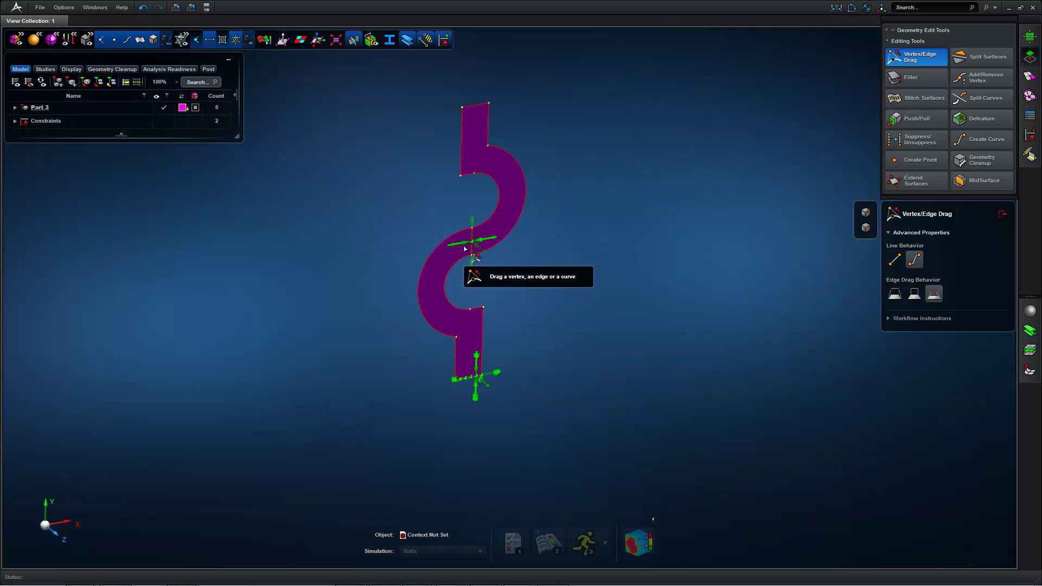
{"action": "scroll", "coordinate": [466, 270], "scroll_direction": "up", "scroll_amount": 4}
{"action": "scroll", "coordinate": [487, 275], "scroll_direction": "down", "scroll_amount": 1}
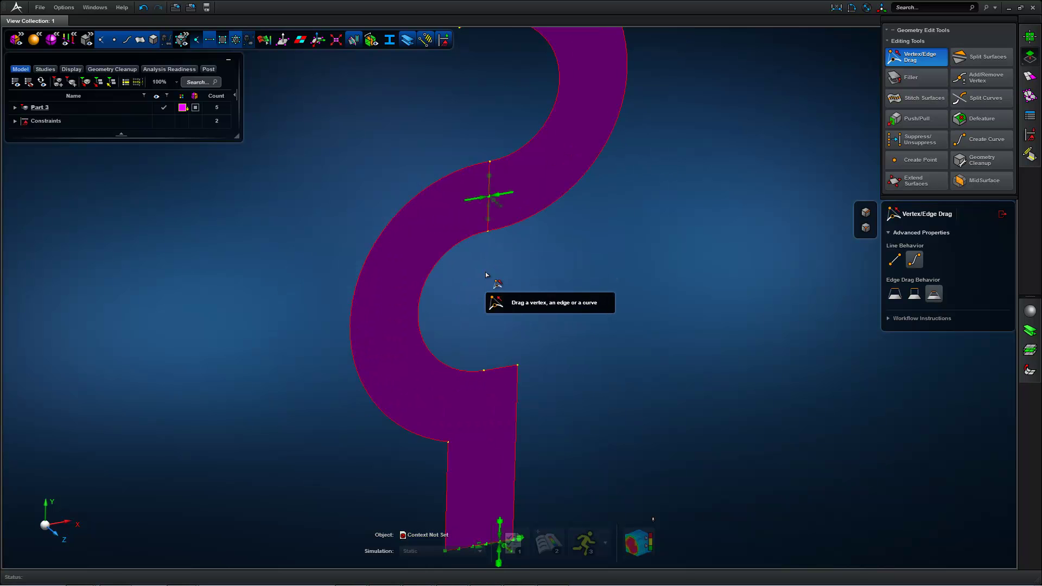
{"action": "scroll", "coordinate": [526, 271], "scroll_direction": "up", "scroll_amount": 3}
{"action": "scroll", "coordinate": [530, 321], "scroll_direction": "down", "scroll_amount": 2}
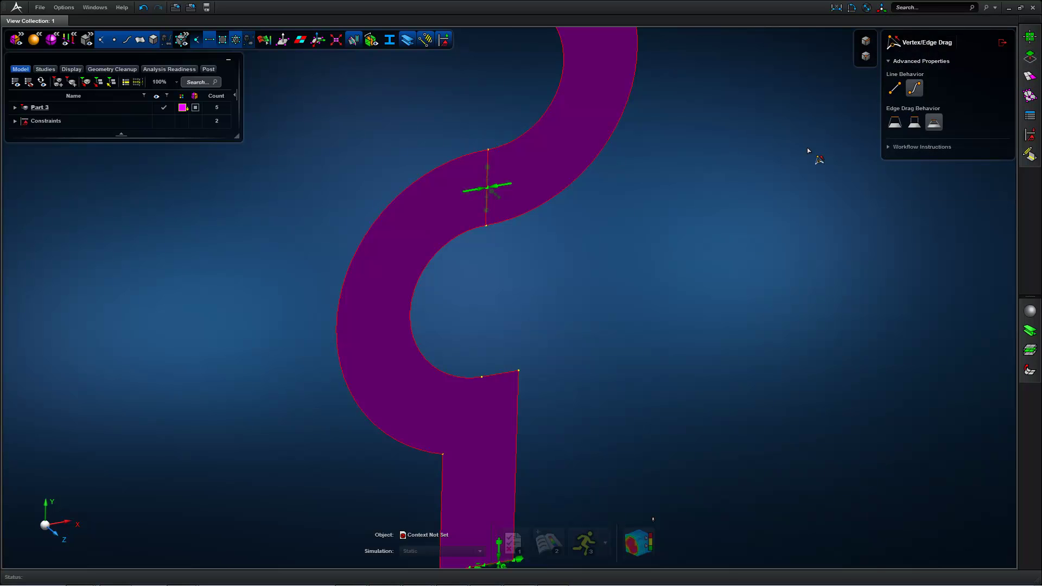
{"action": "left_click", "coordinate": [1003, 43]}
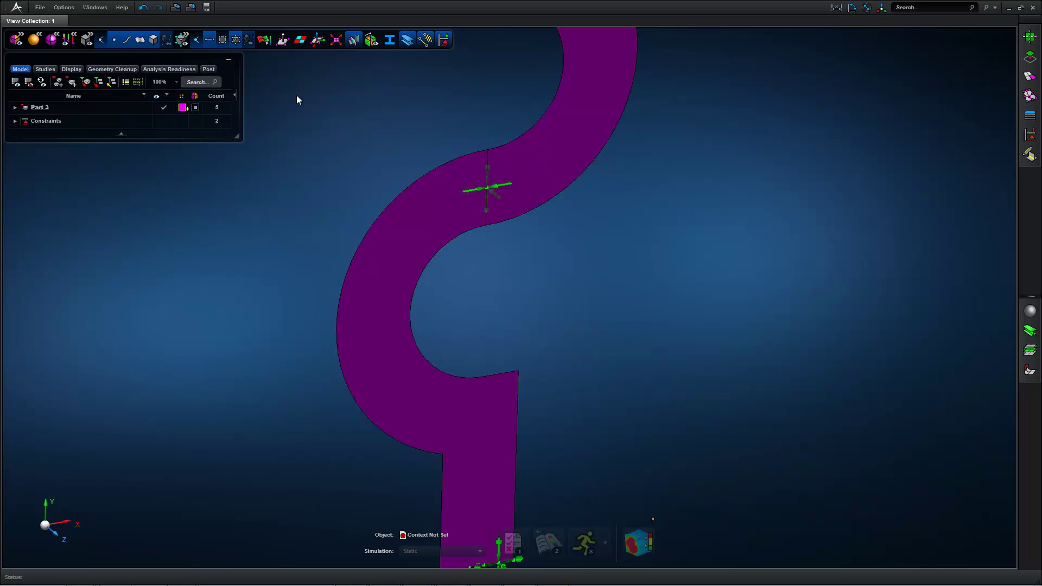
- Toggle the coloured edge display on and off to check the connectivity of the two surfaces at their junction
{"action": "left_click", "coordinate": [69, 41]}
{"action": "left_click", "coordinate": [87, 38]}
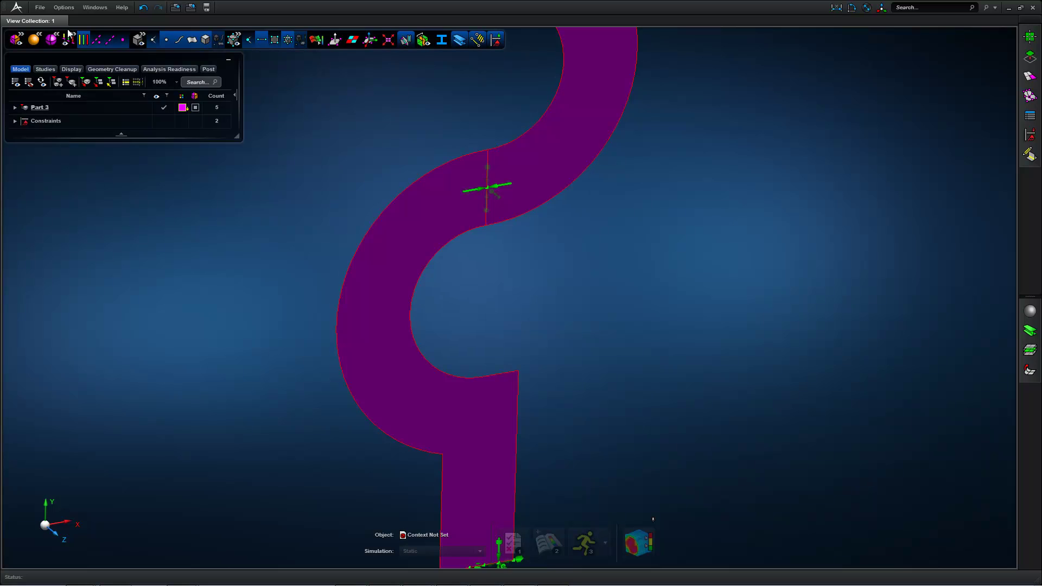
{"action": "left_click", "coordinate": [83, 39]}
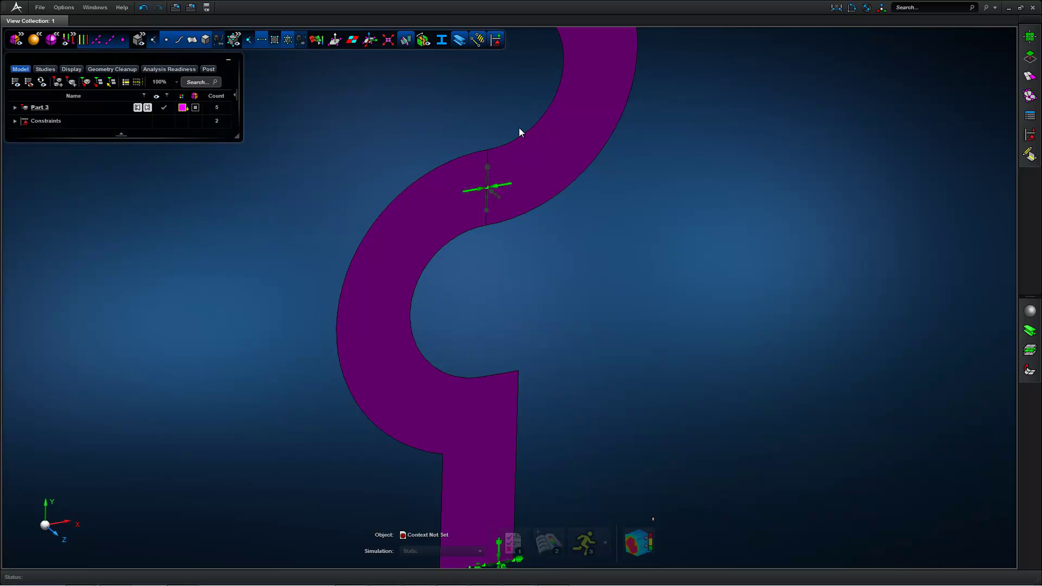
- Stitch the upper and lower hook surfaces together with a 0.50 mm tolerance, keeping Free Edges Only and Crossing Faces enabled
{"action": "left_click", "coordinate": [1028, 58]}
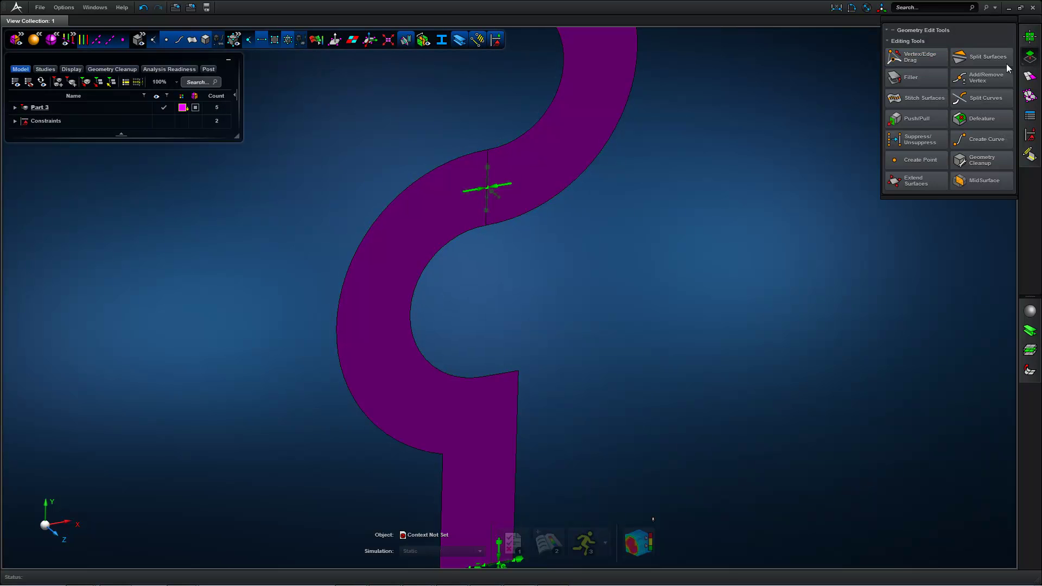
{"action": "left_click", "coordinate": [905, 97]}
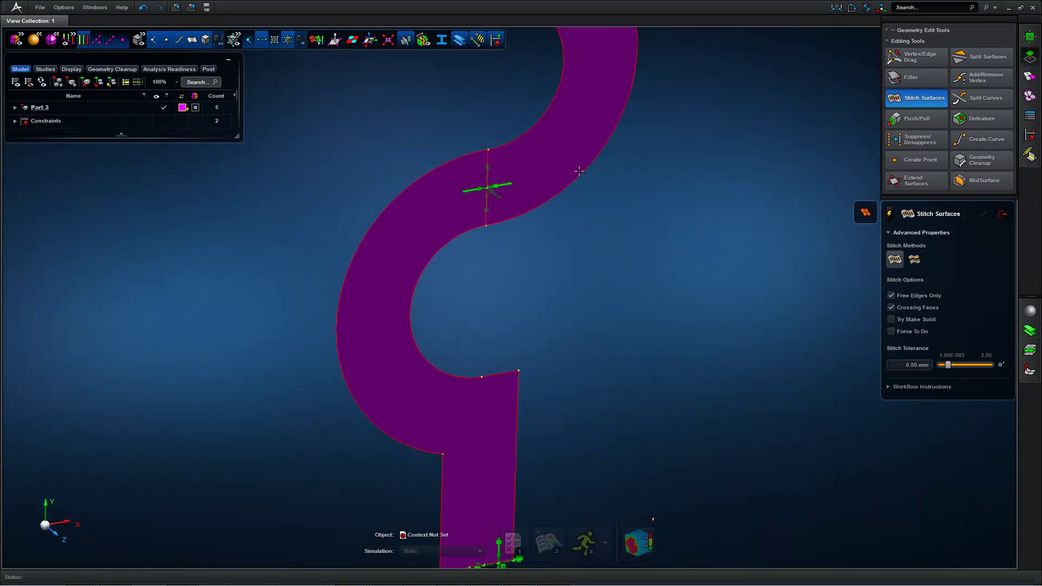
{"action": "left_click", "coordinate": [529, 159]}
{"action": "left_click", "coordinate": [446, 174]}
{"action": "middle_click", "coordinate": [677, 226]}
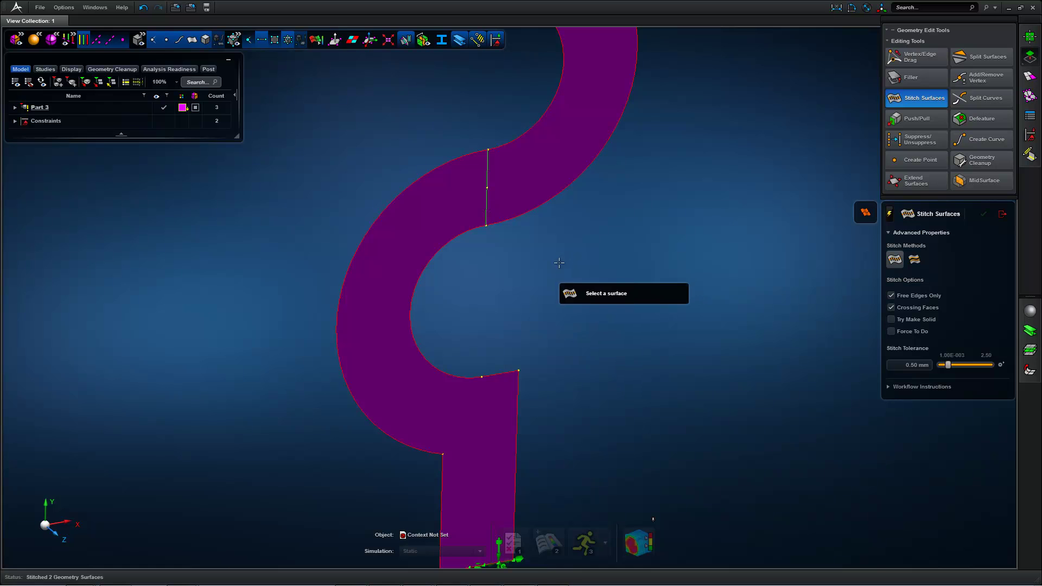
{"action": "mouse_move", "coordinate": [518, 275]}
{"action": "middle_mouse_down"}
{"action": "mouse_move", "coordinate": [491, 265]}
{"action": "mouse_move", "coordinate": [519, 260]}
{"action": "middle_mouse_up"}
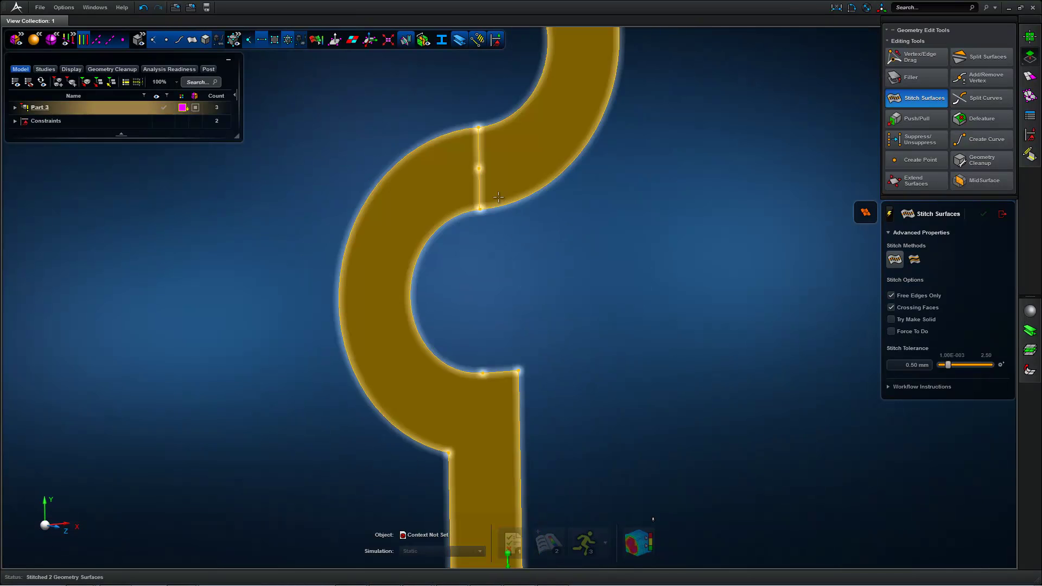
- Inspect the stitched junction, leave Stitch Surfaces, and turn the mesh display back on for the S-shaped part
{"action": "scroll", "coordinate": [495, 198], "scroll_direction": "up", "scroll_amount": 5}
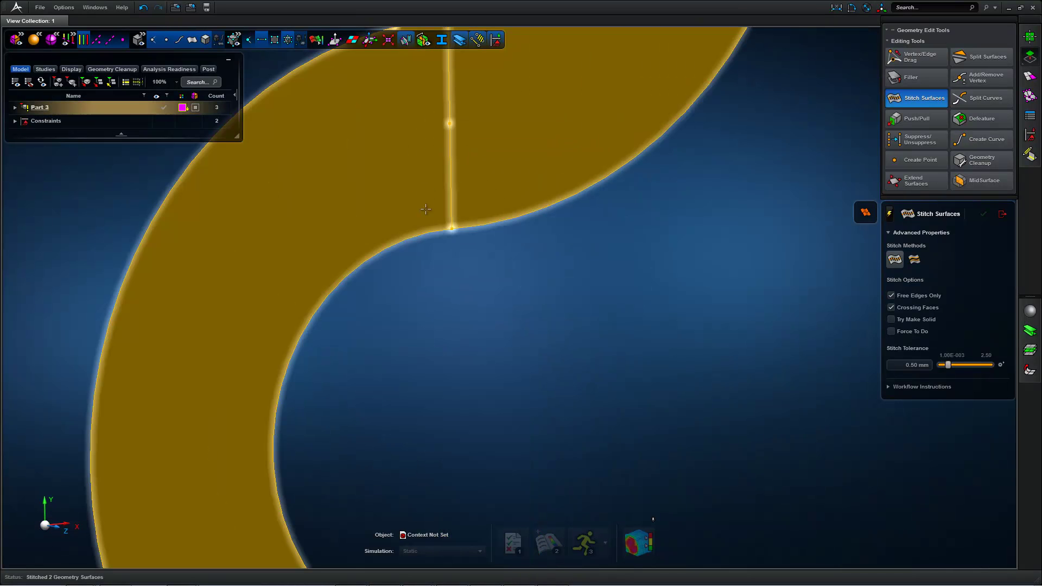
{"action": "scroll", "coordinate": [425, 198], "scroll_direction": "down", "scroll_amount": 3}
{"action": "scroll", "coordinate": [366, 213], "scroll_direction": "up", "scroll_amount": 2}
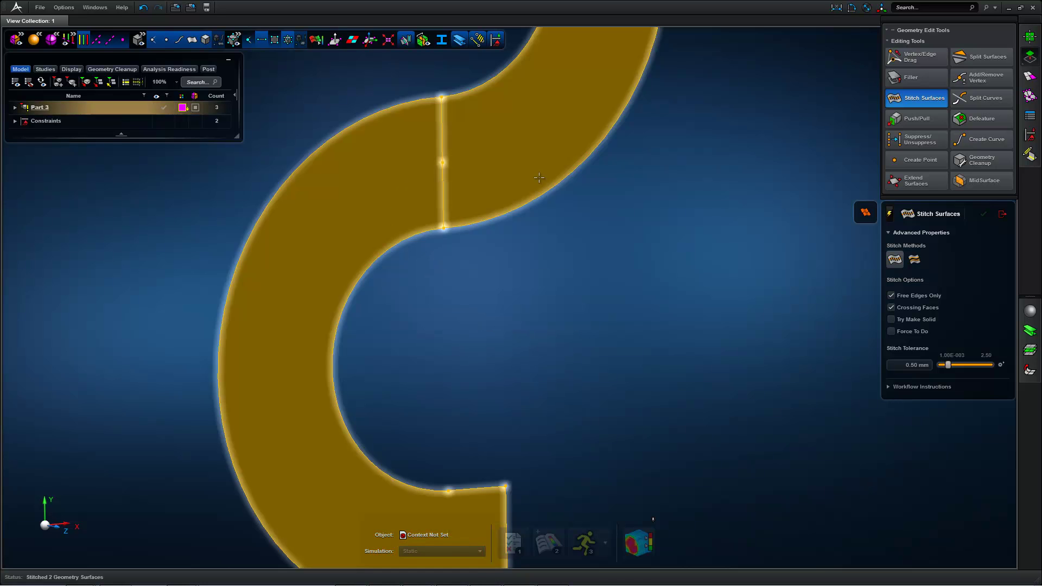
{"action": "left_click", "coordinate": [1003, 214]}
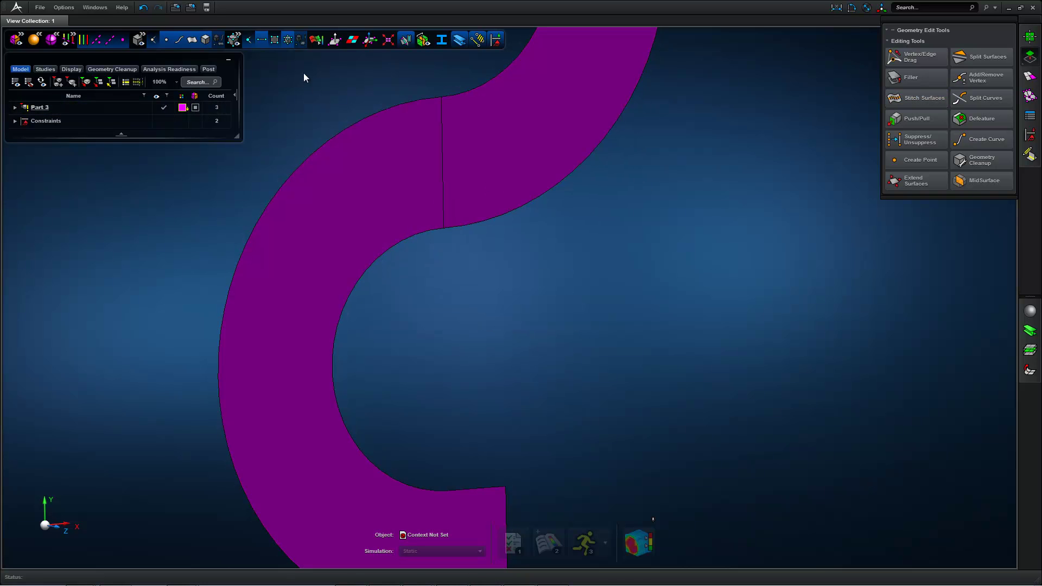
{"action": "left_click", "coordinate": [275, 40]}
{"action": "scroll", "coordinate": [565, 330], "scroll_direction": "down", "scroll_amount": 4}
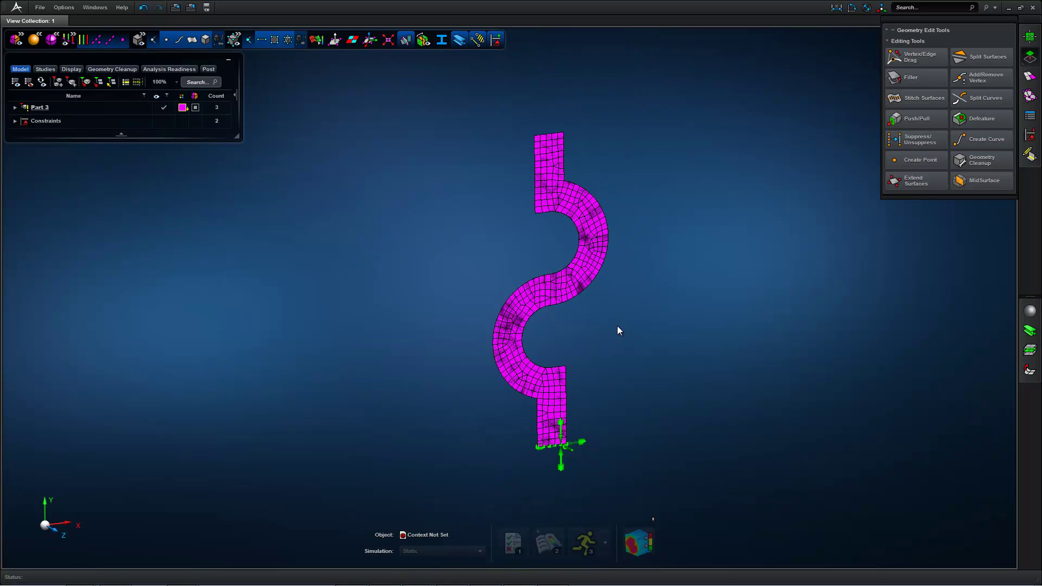
{"action": "scroll", "coordinate": [618, 330], "scroll_direction": "down", "scroll_amount": 3}
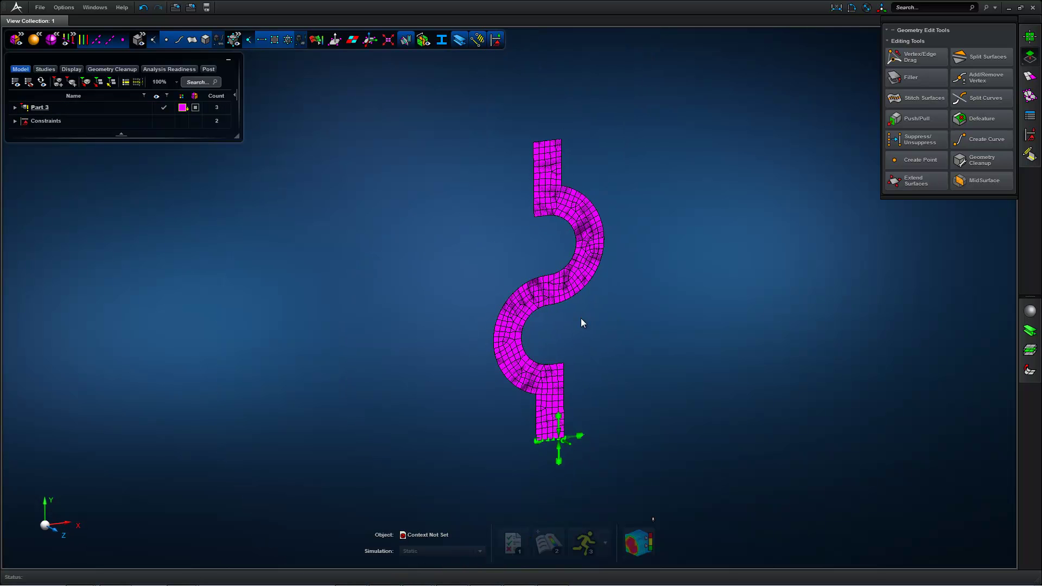
- Expand Part 3, its Applied Constraints and the Constraints group to review the surface, mesh, and Fixed 1 and Fixed 2 entries
{"action": "left_click", "coordinate": [30, 112]}
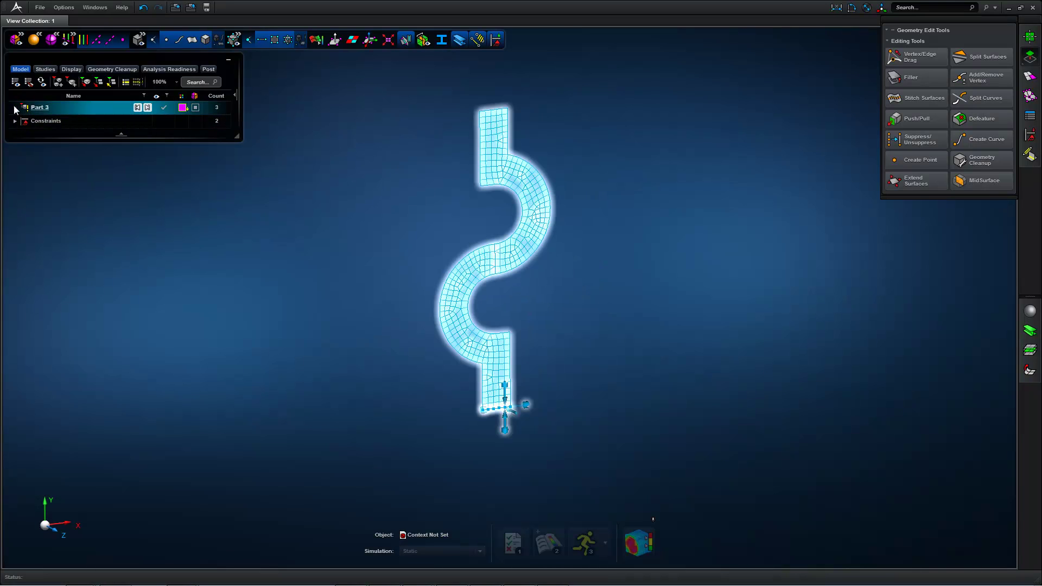
{"action": "left_click", "coordinate": [15, 107]}
{"action": "left_click", "coordinate": [15, 162]}
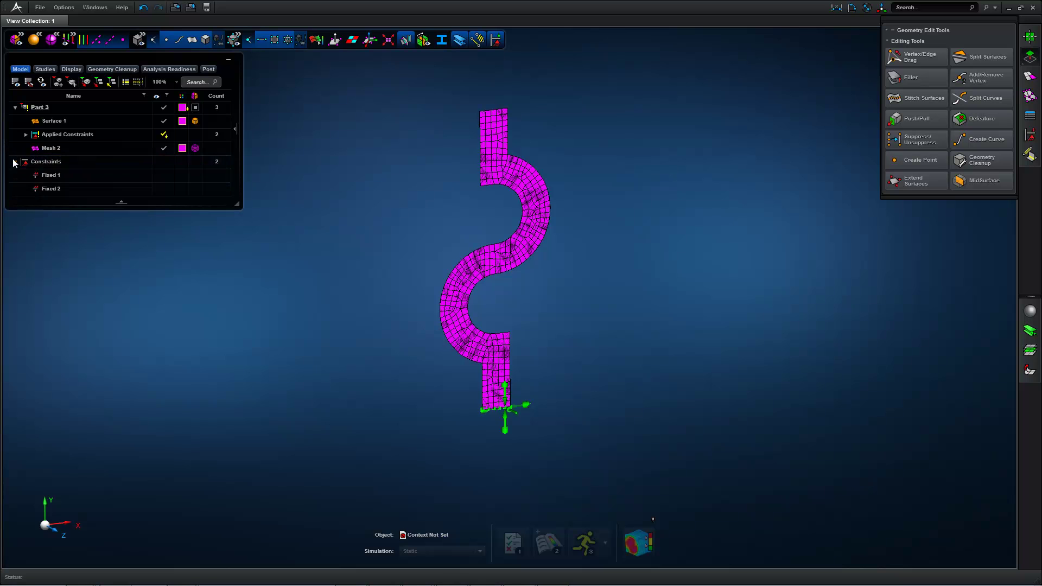
{"action": "left_click", "coordinate": [38, 178]}
{"action": "left_click", "coordinate": [44, 189]}
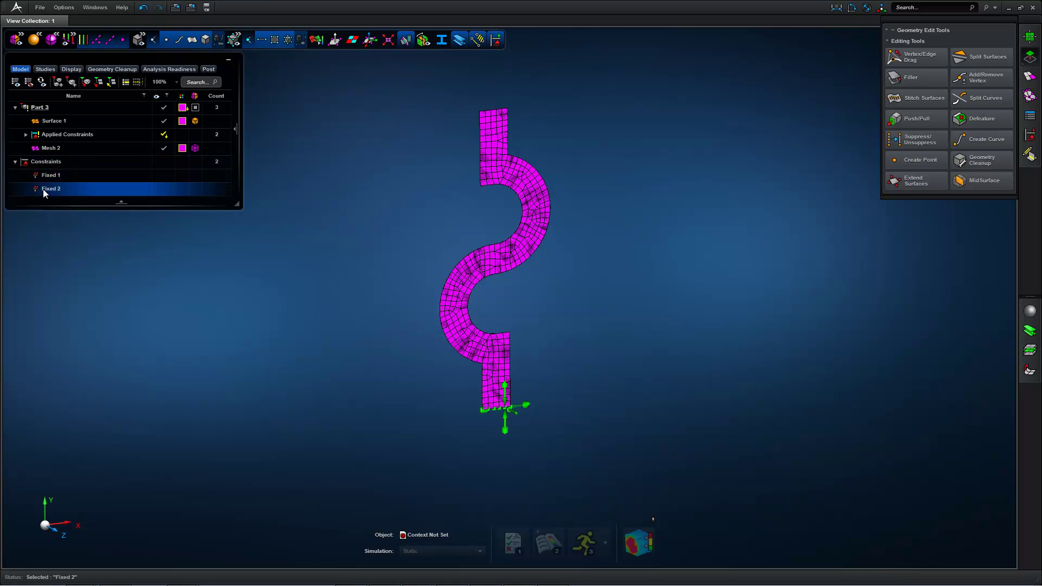
{"action": "left_click", "coordinate": [26, 135]}
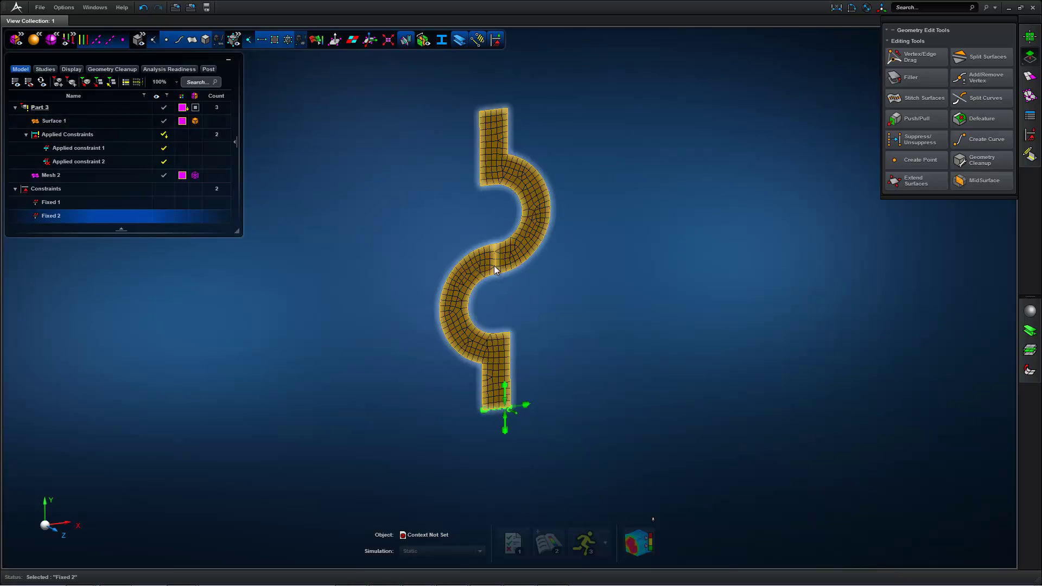
- Edit Applied constraint 2 and apply its Translate X constraint to the mesh node at the middle of the junction between the hooks
{"action": "left_click", "coordinate": [90, 165]}
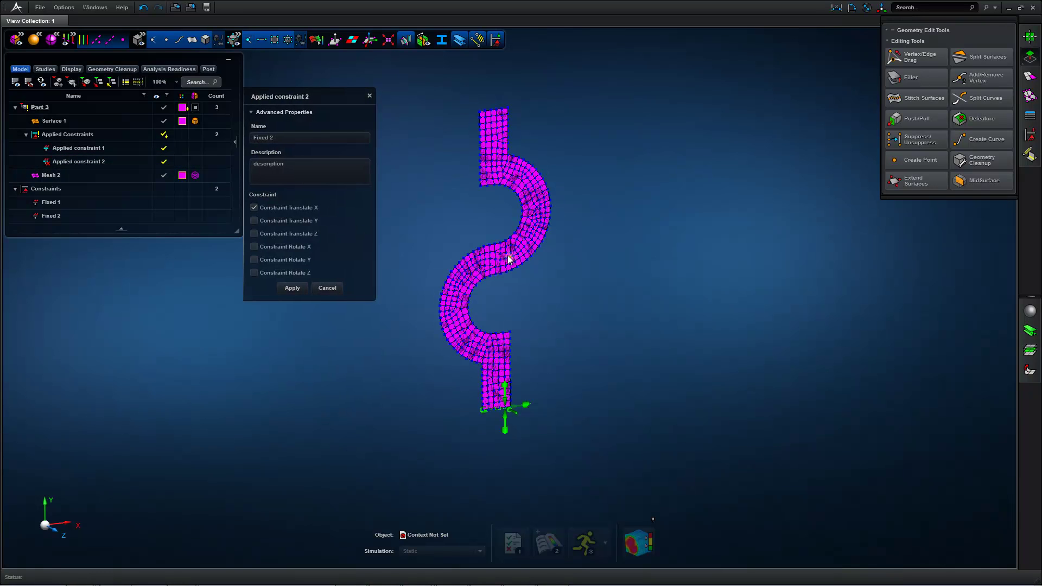
{"action": "scroll", "coordinate": [505, 259], "scroll_direction": "up", "scroll_amount": 5}
{"action": "left_click", "coordinate": [442, 281]}
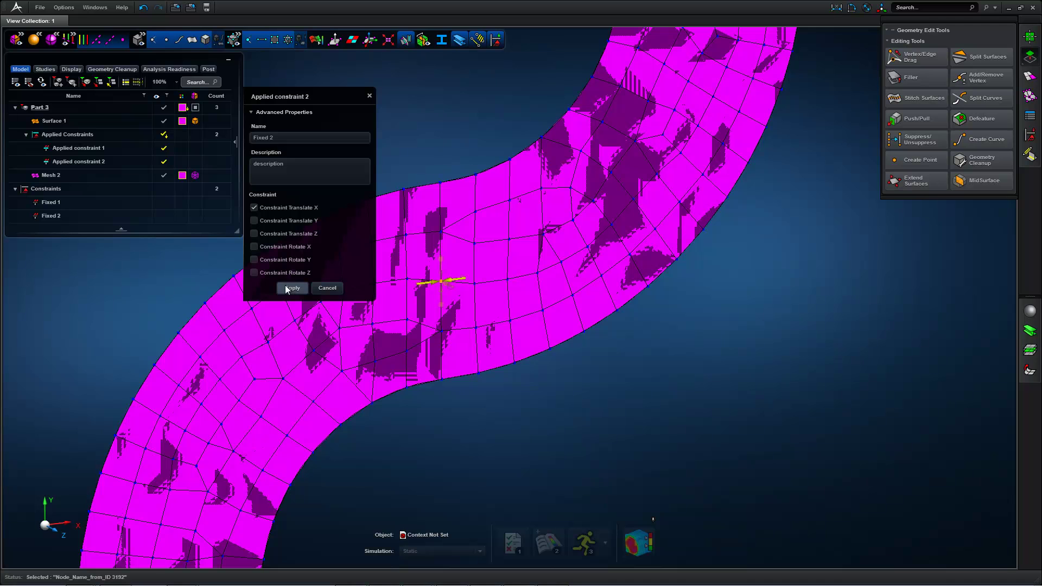
{"action": "left_click", "coordinate": [327, 287]}
{"action": "scroll", "coordinate": [434, 380], "scroll_direction": "down", "scroll_amount": 5}
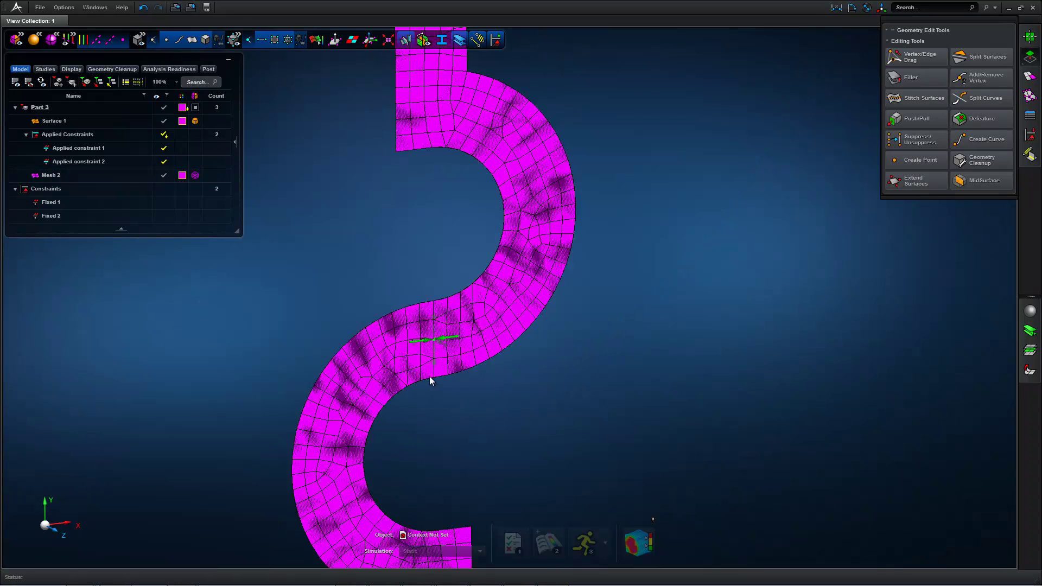
{"action": "scroll", "coordinate": [364, 326], "scroll_direction": "down", "scroll_amount": 3}
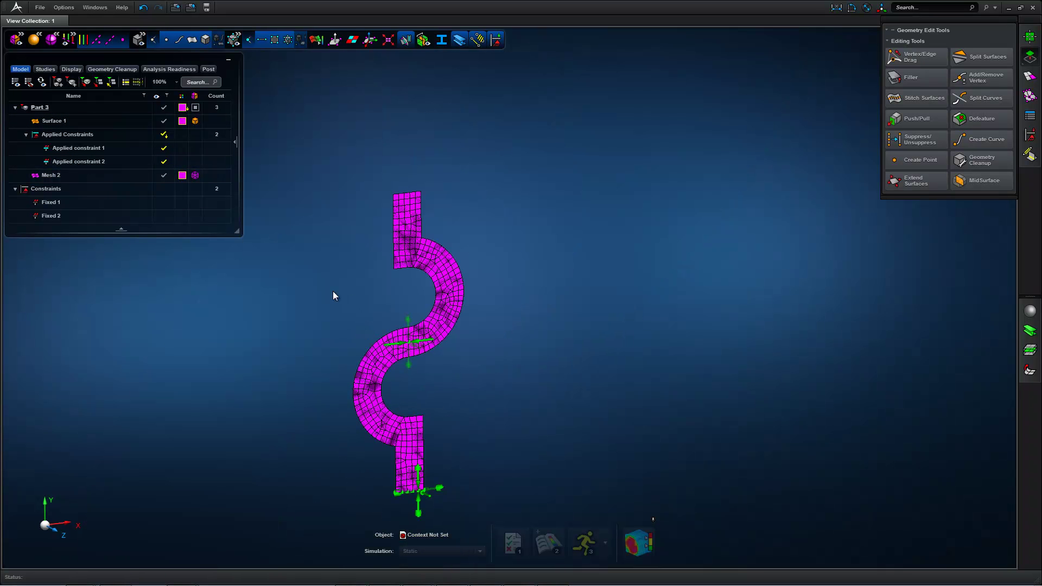
{"action": "middle_click_drag", "start_coordinate": [333, 291], "coordinate": [349, 232]}
- Review the properties of Fixed 2 and Applied constraint 2, and close both without changes
{"action": "left_click", "coordinate": [32, 216]}
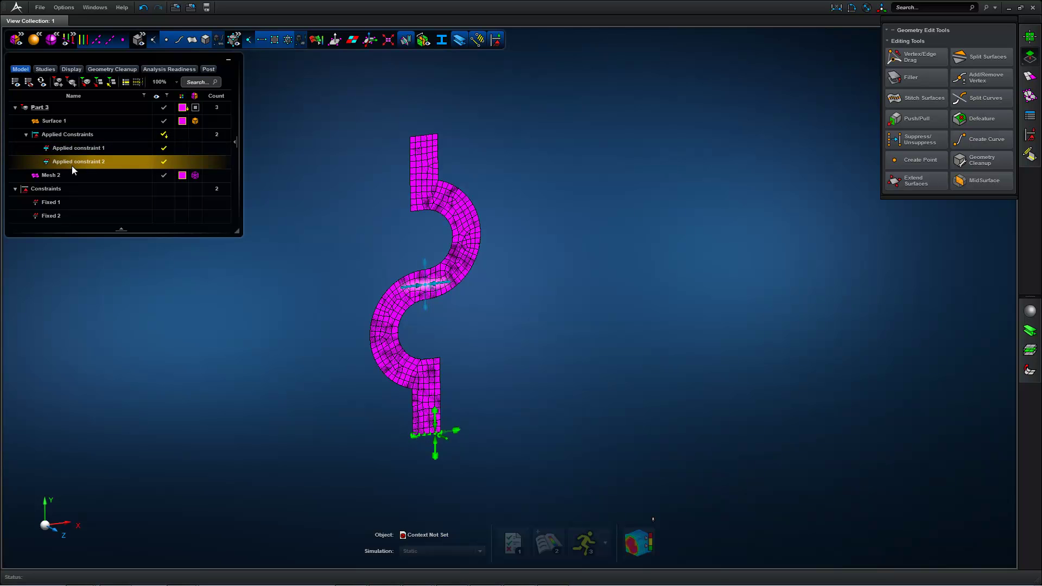
{"action": "double_click", "coordinate": [55, 215]}
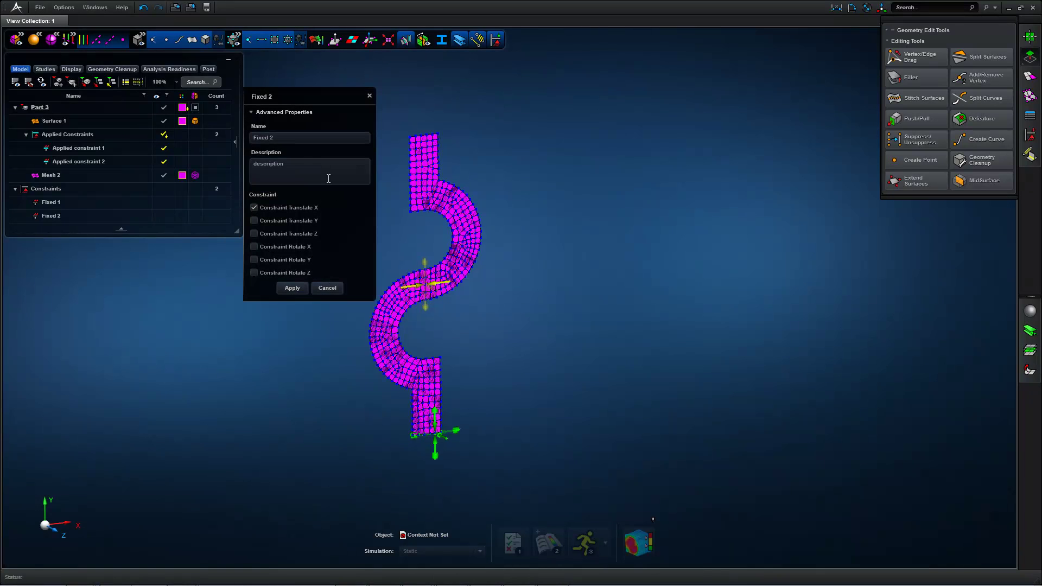
{"action": "left_click", "coordinate": [329, 288]}
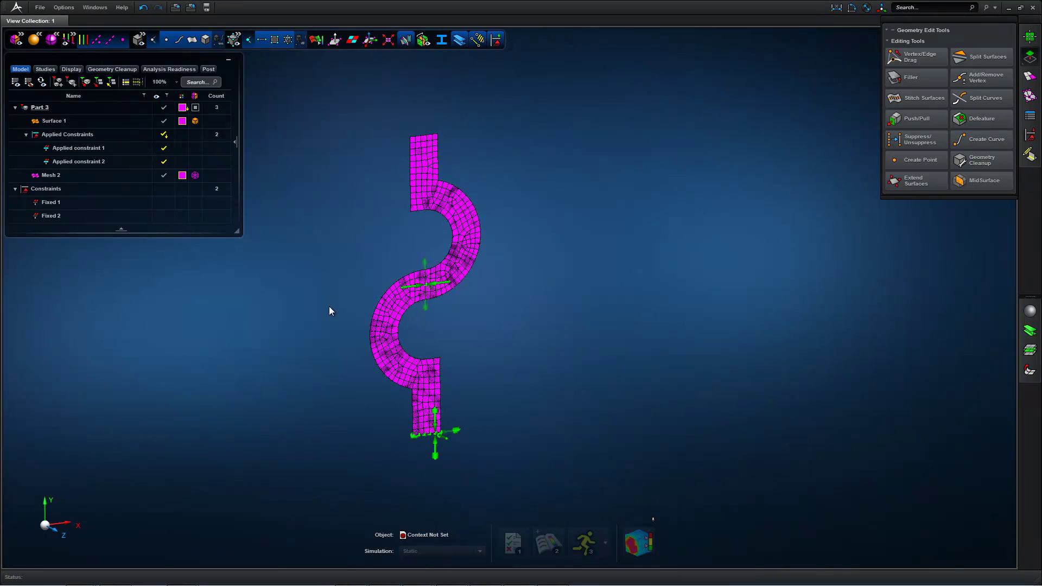
{"action": "left_click", "coordinate": [75, 163]}
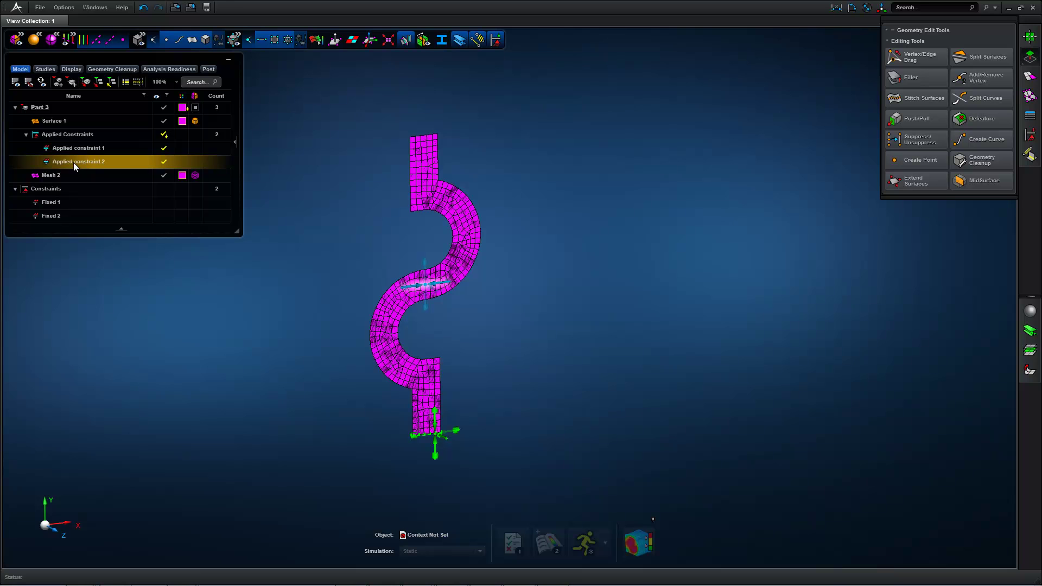
{"action": "double_click", "coordinate": [74, 161]}
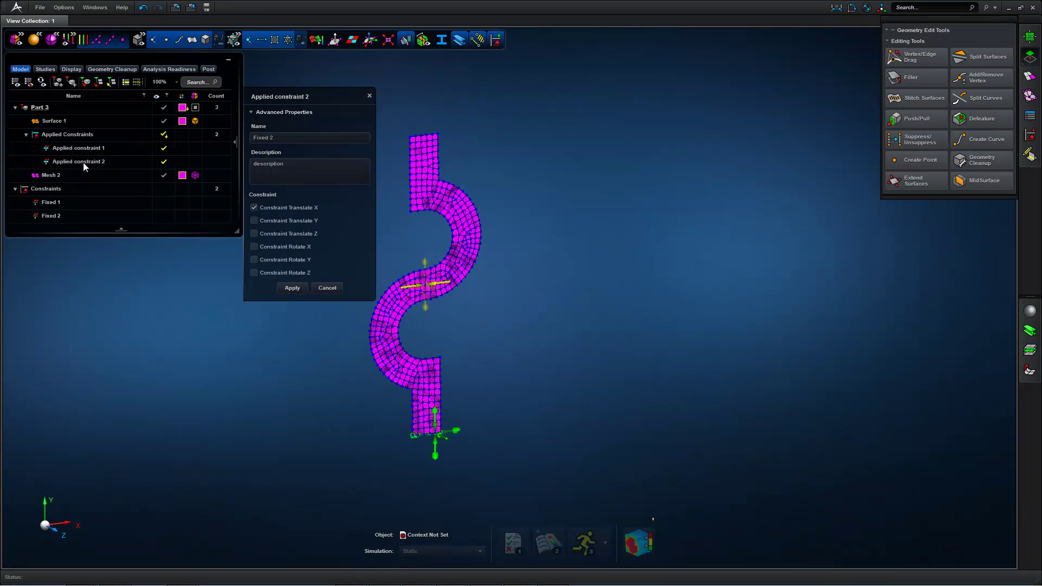
{"action": "left_click", "coordinate": [325, 289]}
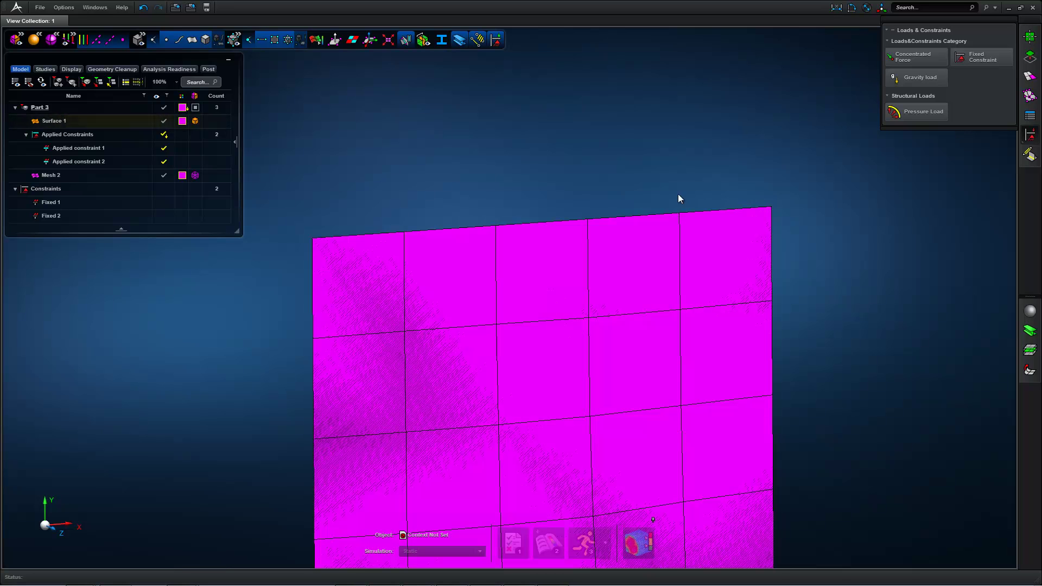
- Set up a concentrated force named EndNodes with a magnitude of 100 N and direction <0,1,0> in the global coordinate system
{"action": "left_click", "coordinate": [912, 62]}
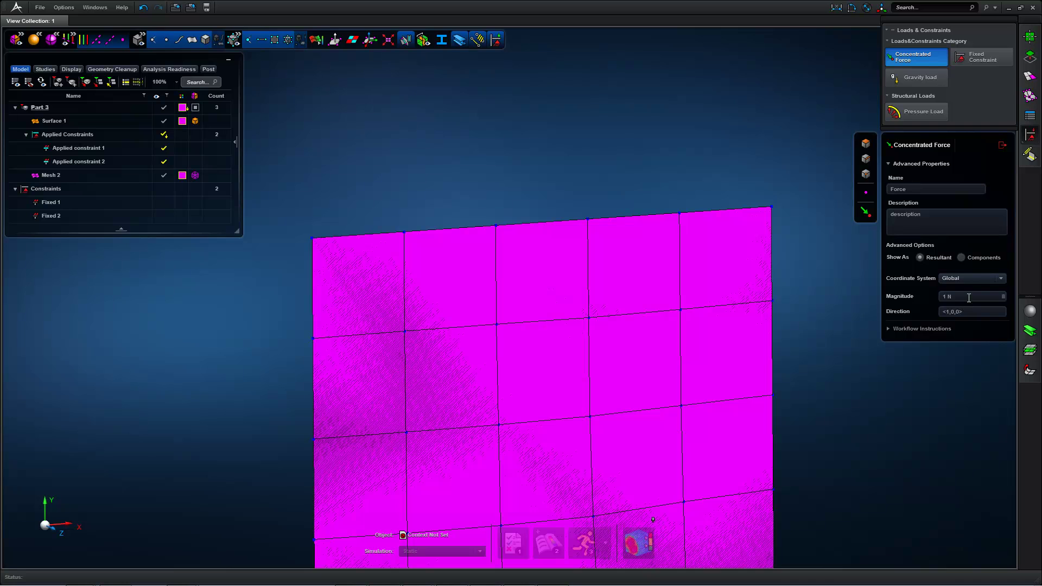
{"action": "left_click", "coordinate": [969, 298]}
{"action": "left_click", "coordinate": [934, 190]}
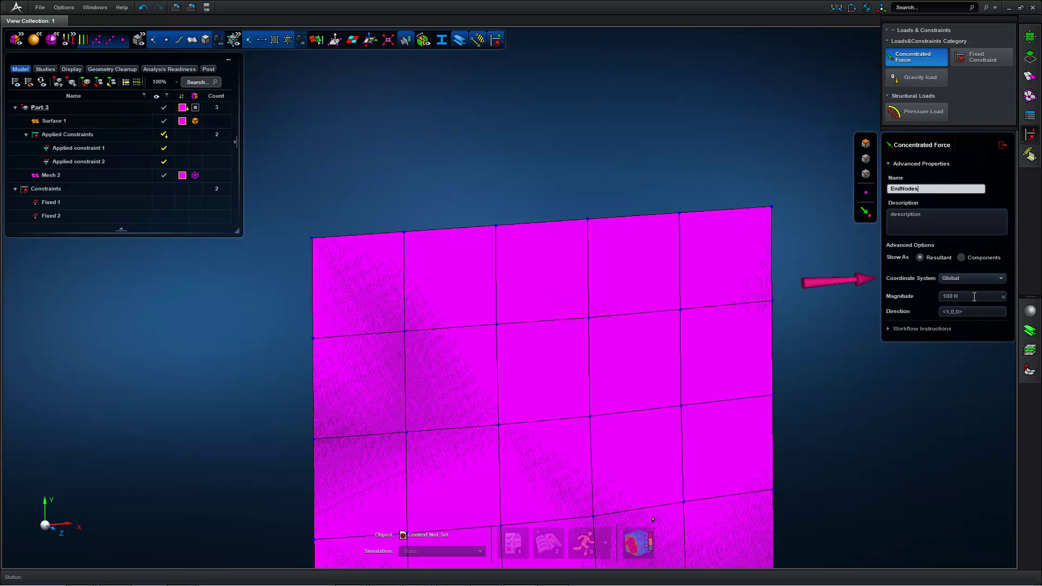
{"action": "key", "text": "Return"}
{"action": "middle_click_drag", "start_coordinate": [701, 176], "coordinate": [677, 187]}
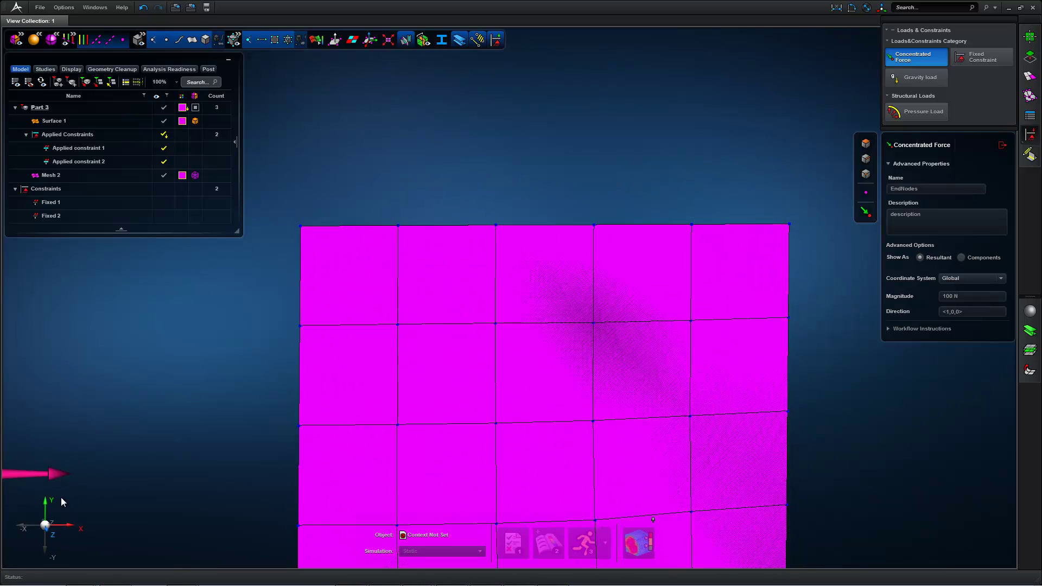
{"action": "left_click", "coordinate": [977, 312]}
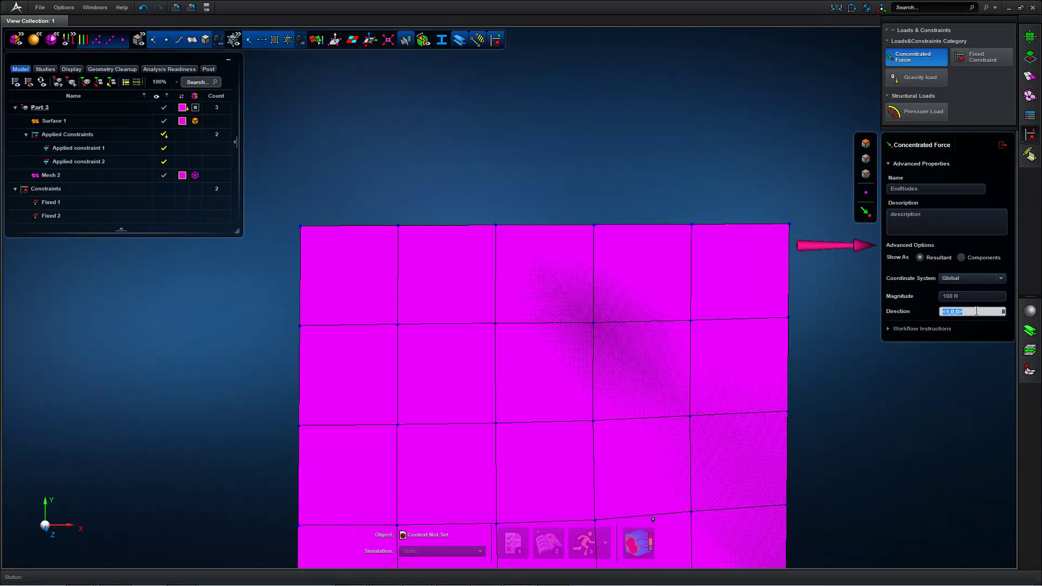
{"action": "type", "text": "0,1,0"}
{"action": "key", "text": "Return"}
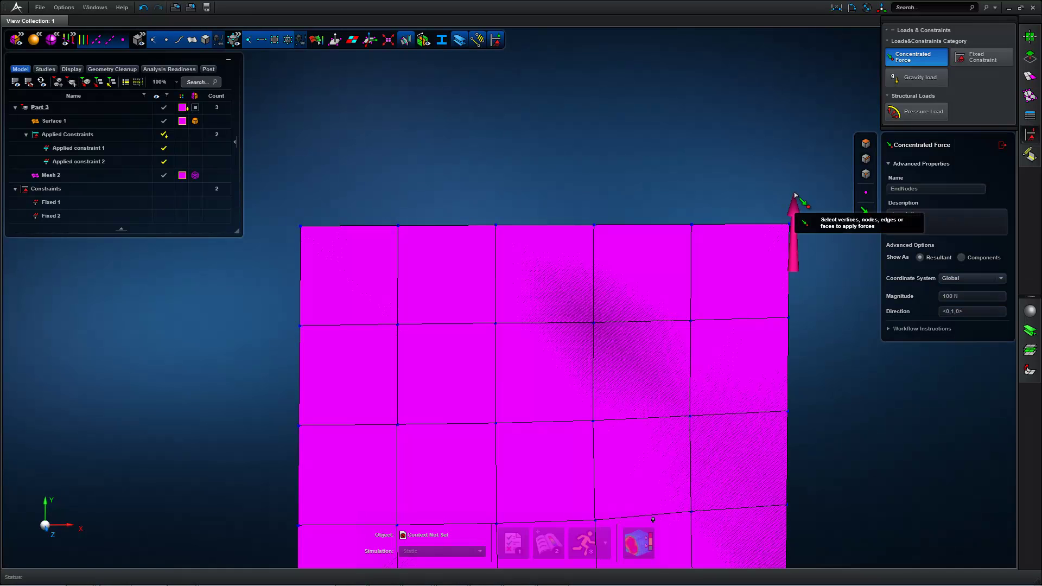
- Apply the EndNodes force to the two corner nodes of the part's top edge and finish the command
{"action": "left_click", "coordinate": [791, 224]}
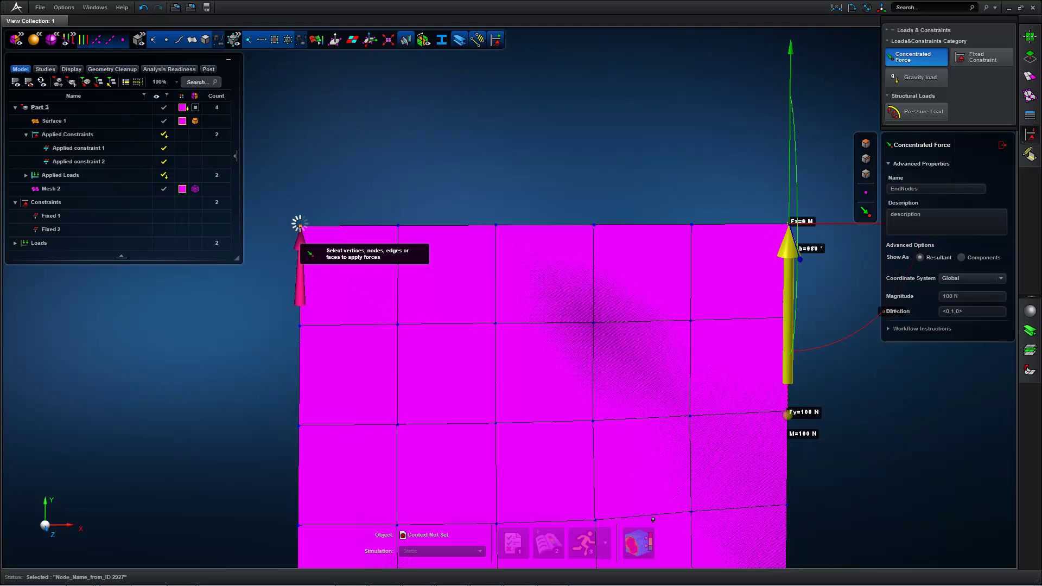
{"action": "left_click", "coordinate": [300, 226]}
{"action": "mouse_move", "coordinate": [472, 179]}
{"action": "middle_mouse_down"}
{"action": "mouse_move", "coordinate": [503, 175]}
{"action": "mouse_move", "coordinate": [479, 178]}
{"action": "middle_mouse_up"}
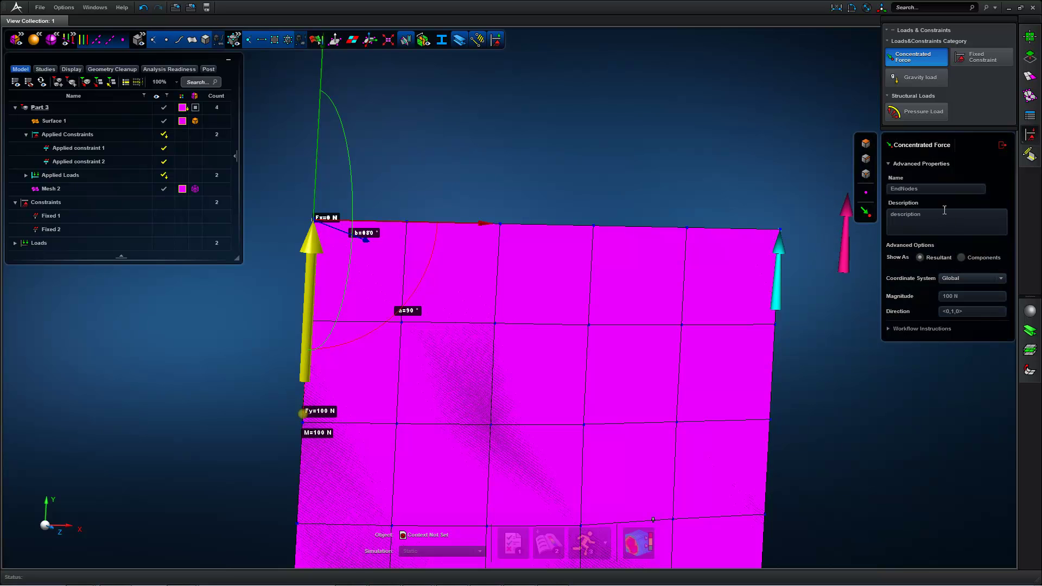
{"action": "left_click", "coordinate": [1001, 146]}
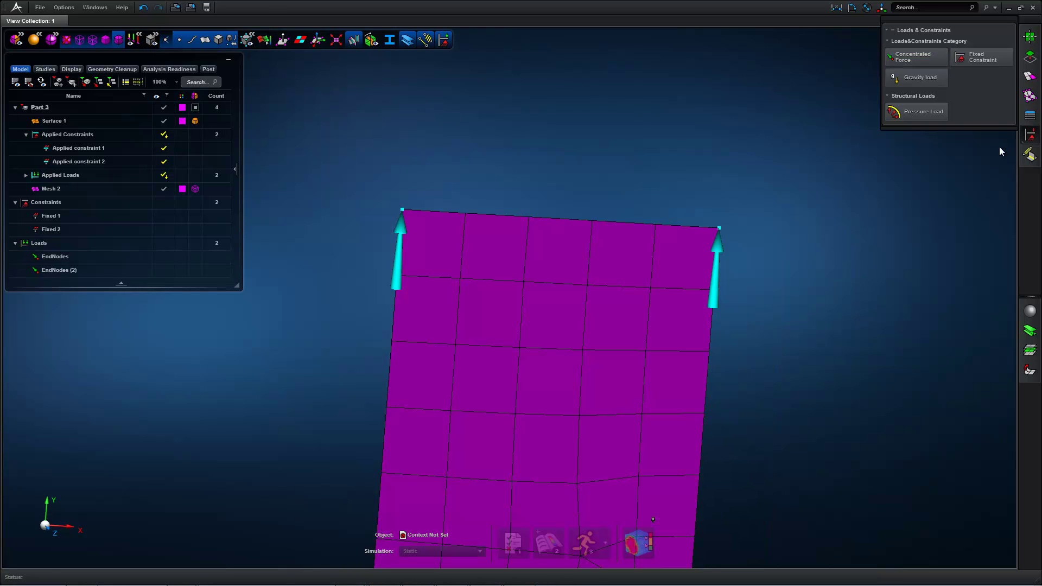
- Set up another concentrated force named MidNodes with a magnitude of 200 N, keeping direction <0,1,0>
{"action": "left_click", "coordinate": [916, 57]}
{"action": "left_click", "coordinate": [925, 190]}
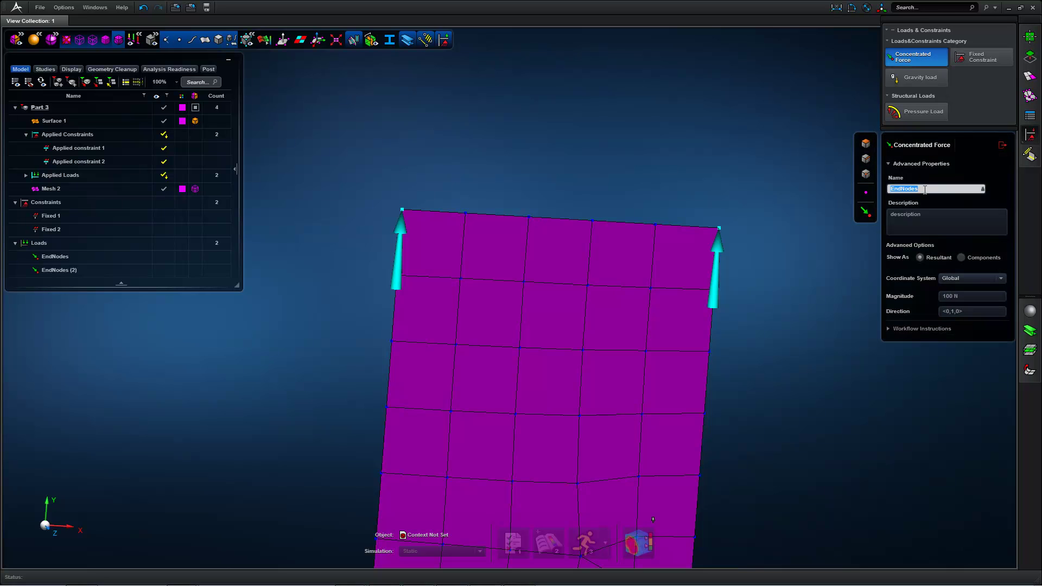
{"action": "type", "text": "MidNodes"}
{"action": "left_click", "coordinate": [970, 297]}
{"action": "type", "text": "200"}
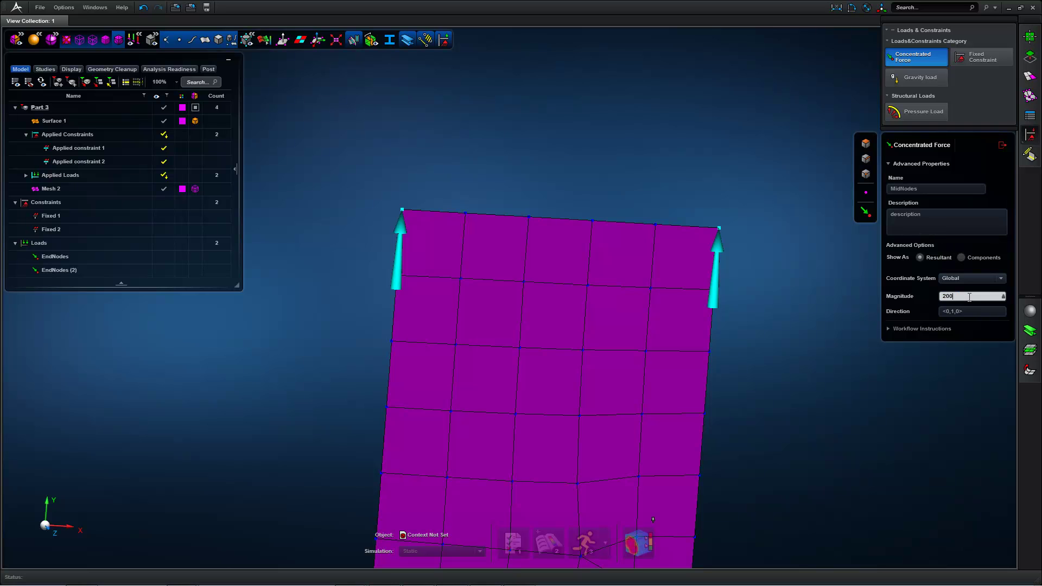
{"action": "key", "text": "Return"}
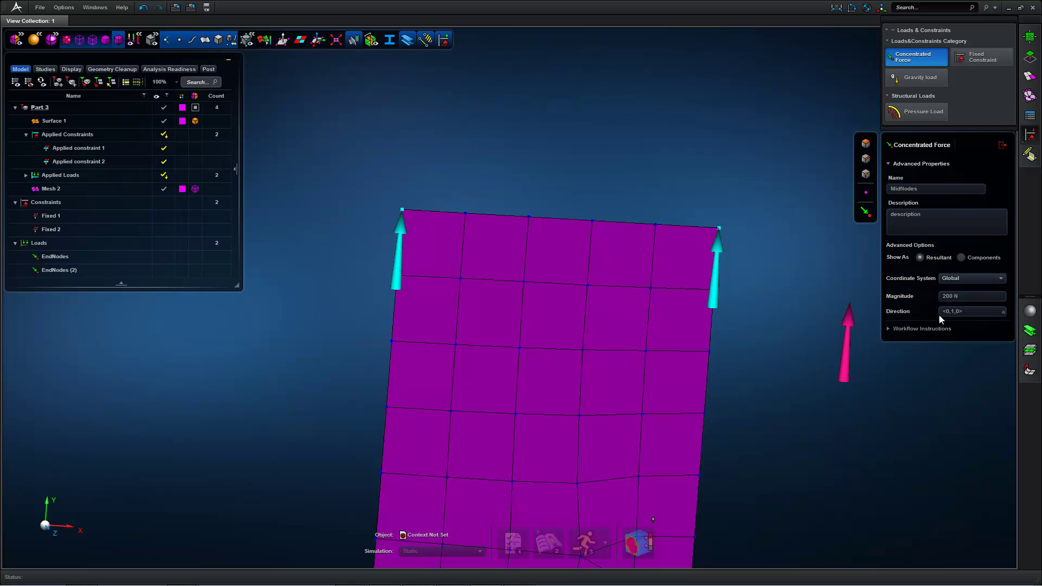
- Apply the MidNodes force to the four inner nodes of the part's top edge and finish the command
{"action": "left_click", "coordinate": [655, 226]}
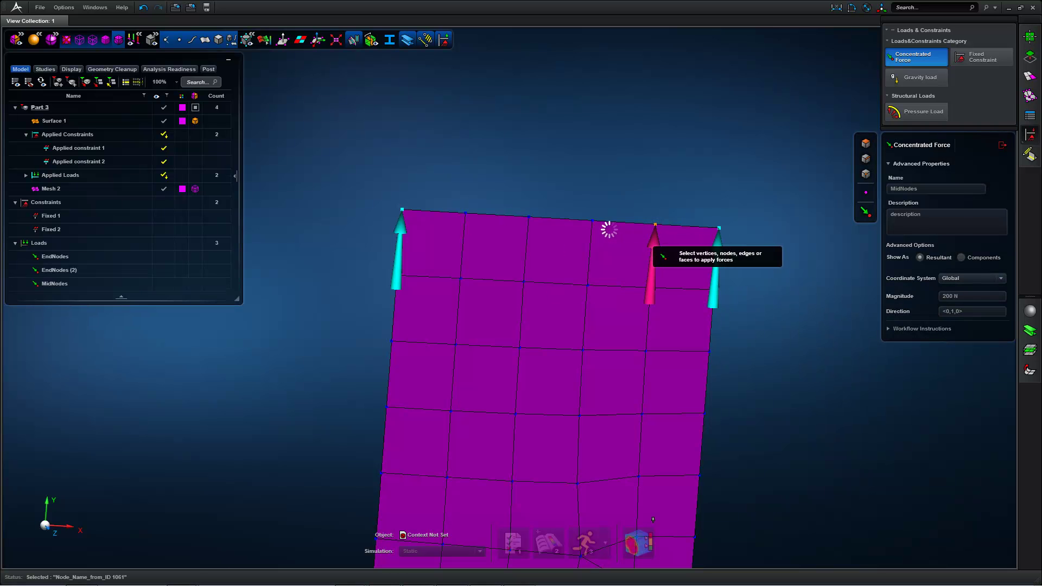
{"action": "left_click", "coordinate": [590, 225]}
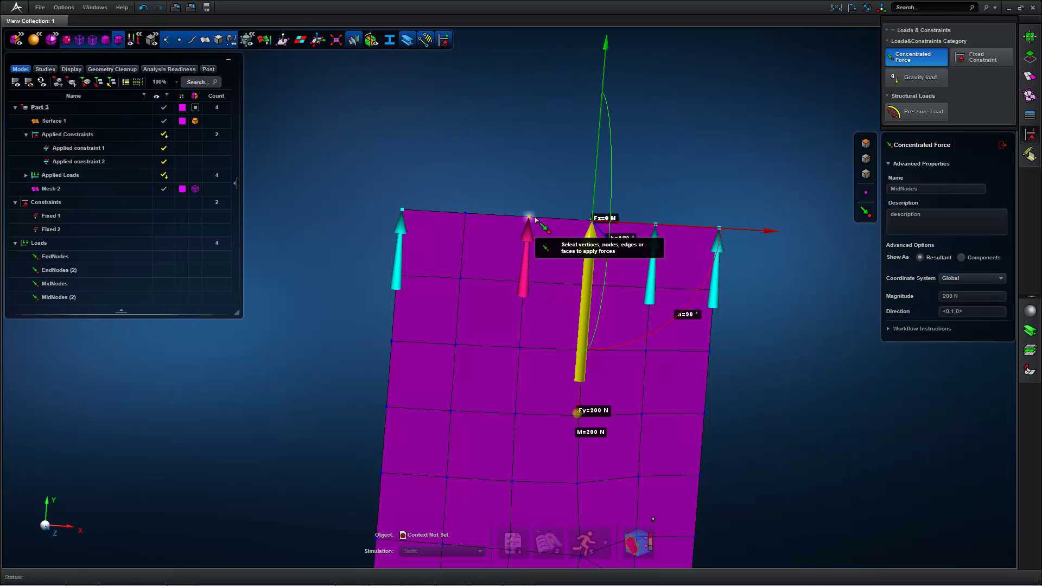
{"action": "left_click", "coordinate": [527, 216]}
{"action": "left_click", "coordinate": [466, 214]}
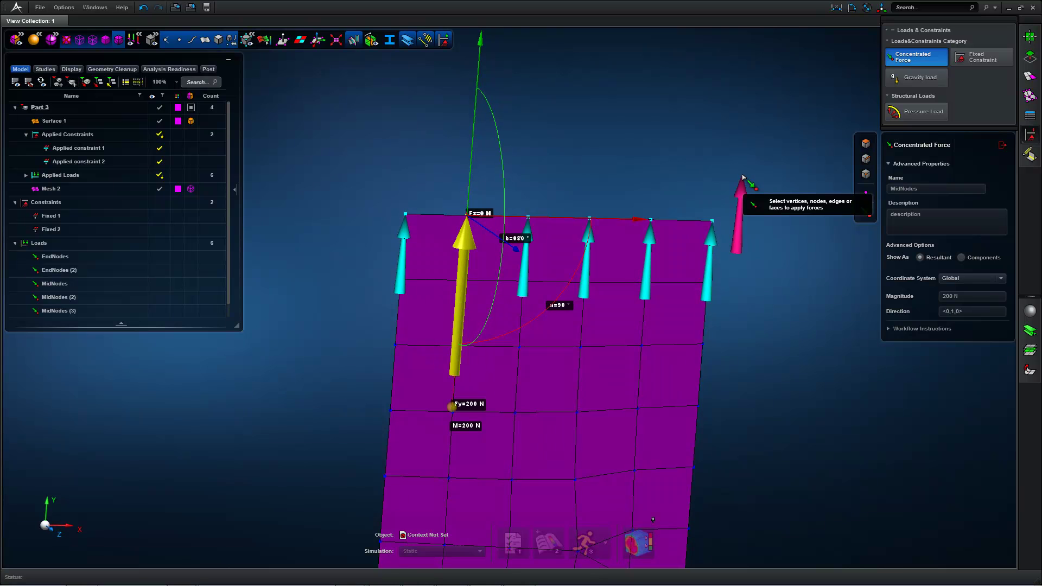
{"action": "scroll", "coordinate": [737, 177], "scroll_direction": "up", "scroll_amount": 2}
{"action": "left_click", "coordinate": [1003, 145]}
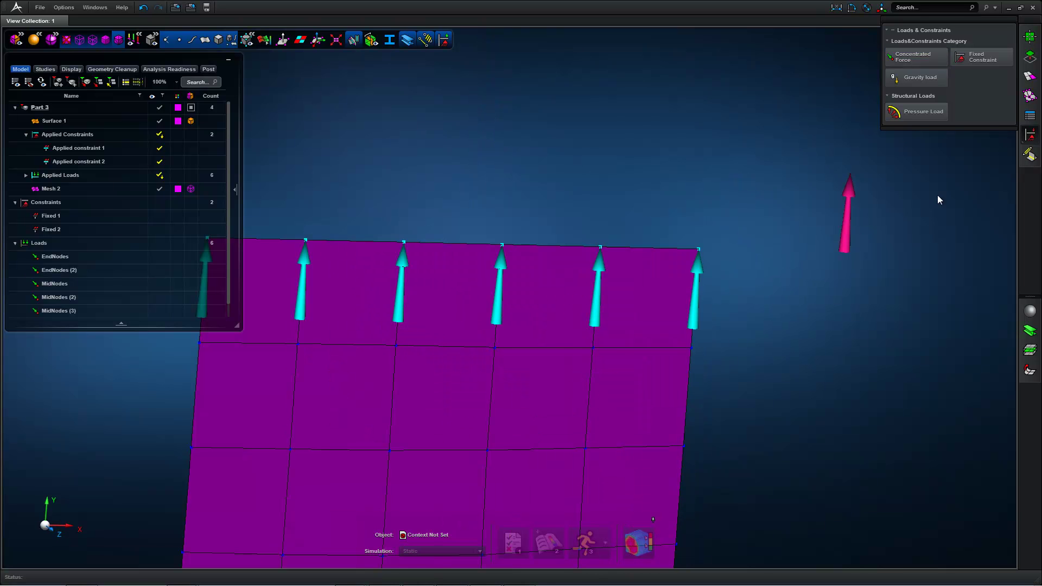
{"action": "scroll", "coordinate": [840, 275], "scroll_direction": "down", "scroll_amount": 3}
{"action": "scroll", "coordinate": [835, 247], "scroll_direction": "down", "scroll_amount": 5}
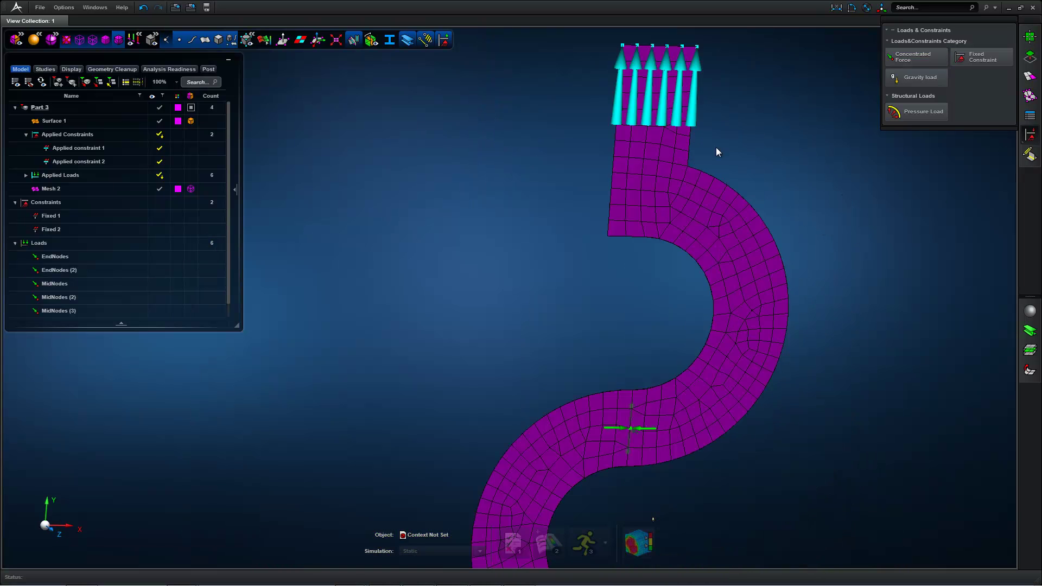
- Review the magnitude, direction and location of the EndNodes and MidNodes forces one by one, and close their properties
{"action": "middle_click_drag", "start_coordinate": [730, 277], "coordinate": [716, 260]}
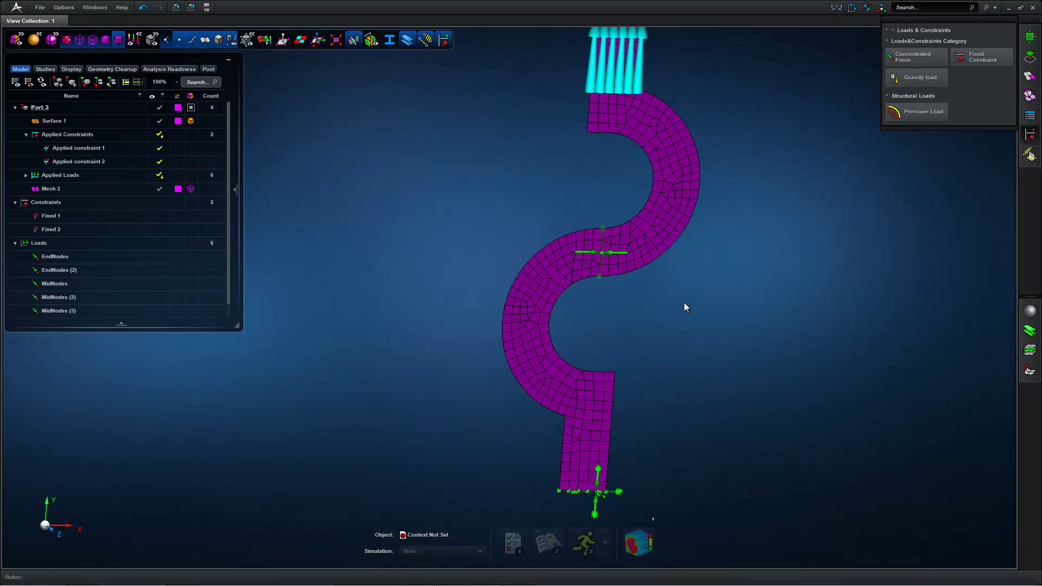
{"action": "middle_click_drag", "start_coordinate": [684, 302], "coordinate": [695, 247]}
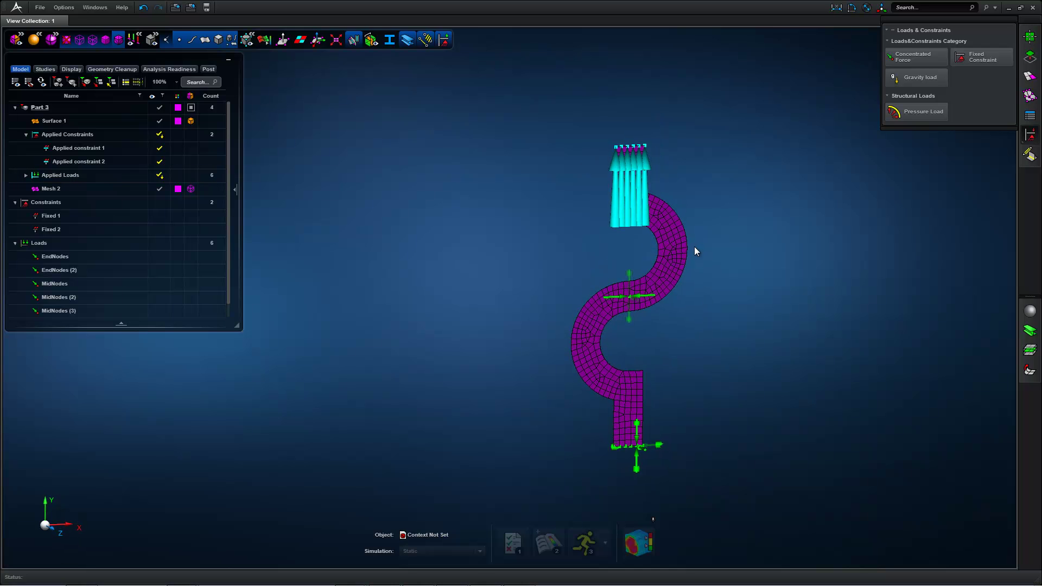
{"action": "scroll", "coordinate": [696, 185], "scroll_direction": "up", "scroll_amount": 5}
{"action": "scroll", "coordinate": [672, 152], "scroll_direction": "up", "scroll_amount": 4}
{"action": "right_click_drag", "start_coordinate": [645, 141], "coordinate": [701, 272]}
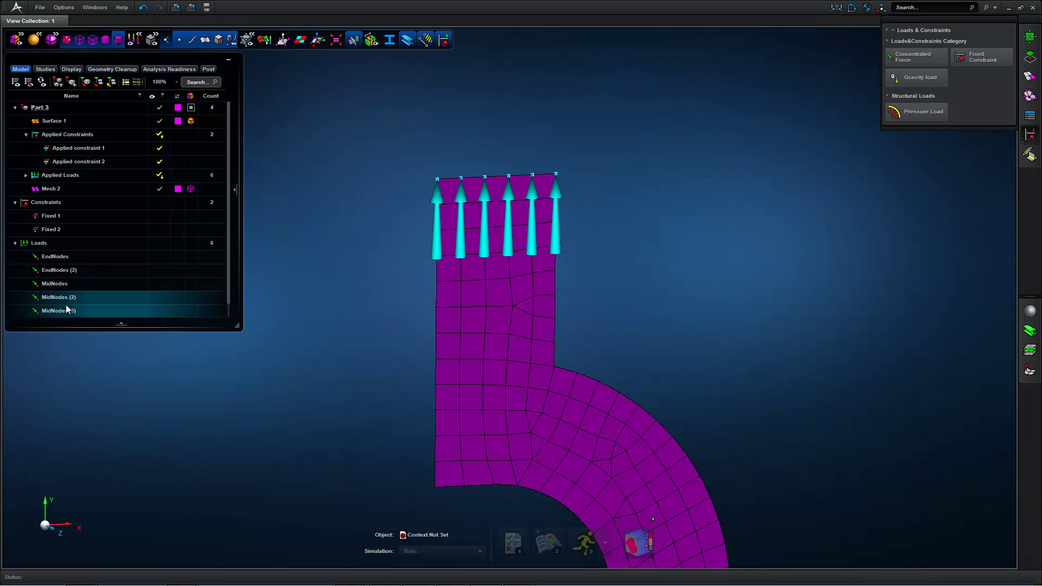
{"action": "left_click", "coordinate": [50, 256]}
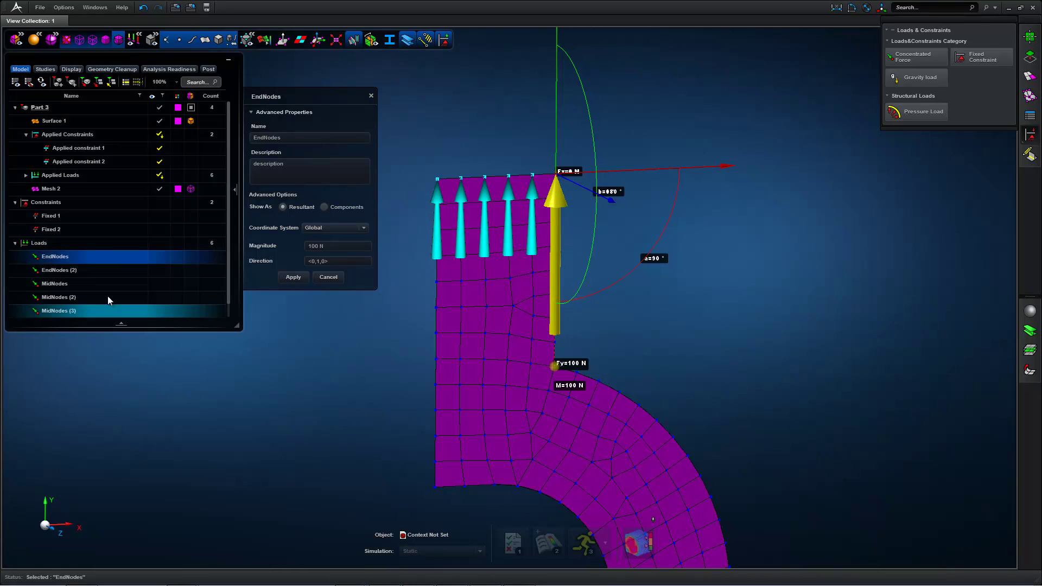
{"action": "left_click", "coordinate": [63, 268]}
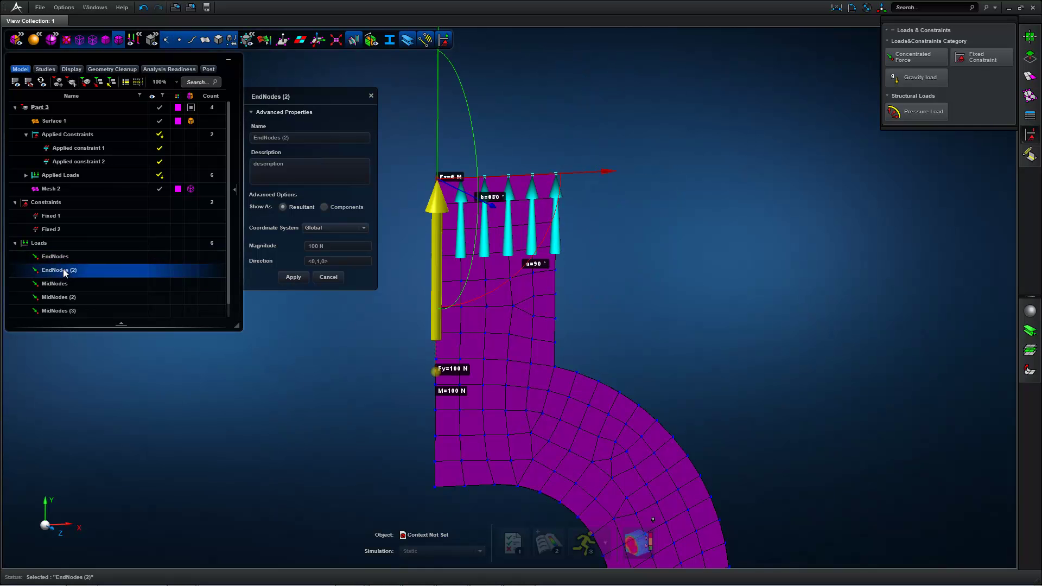
{"action": "left_click", "coordinate": [63, 282]}
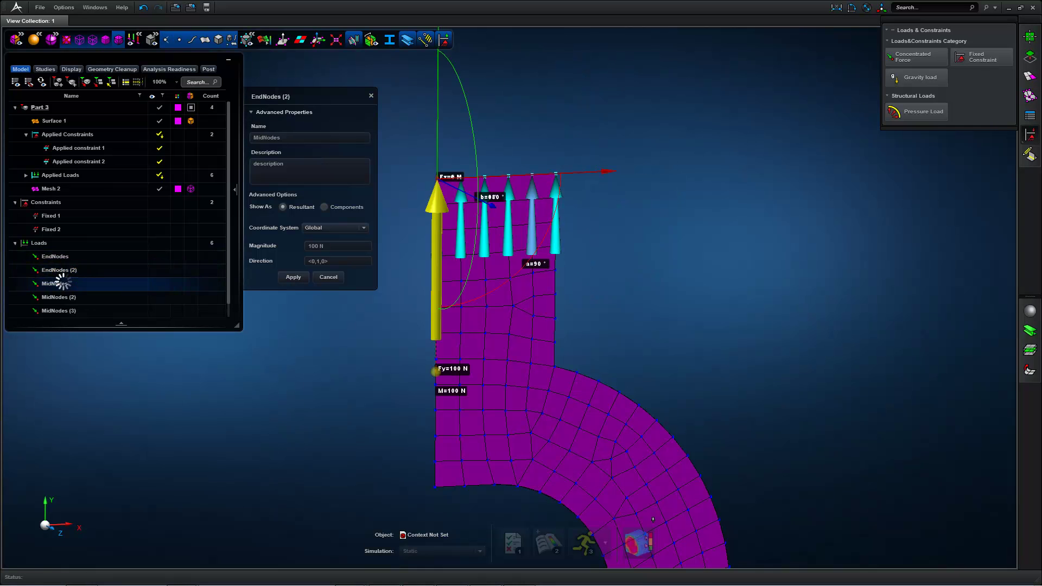
{"action": "left_click", "coordinate": [60, 298]}
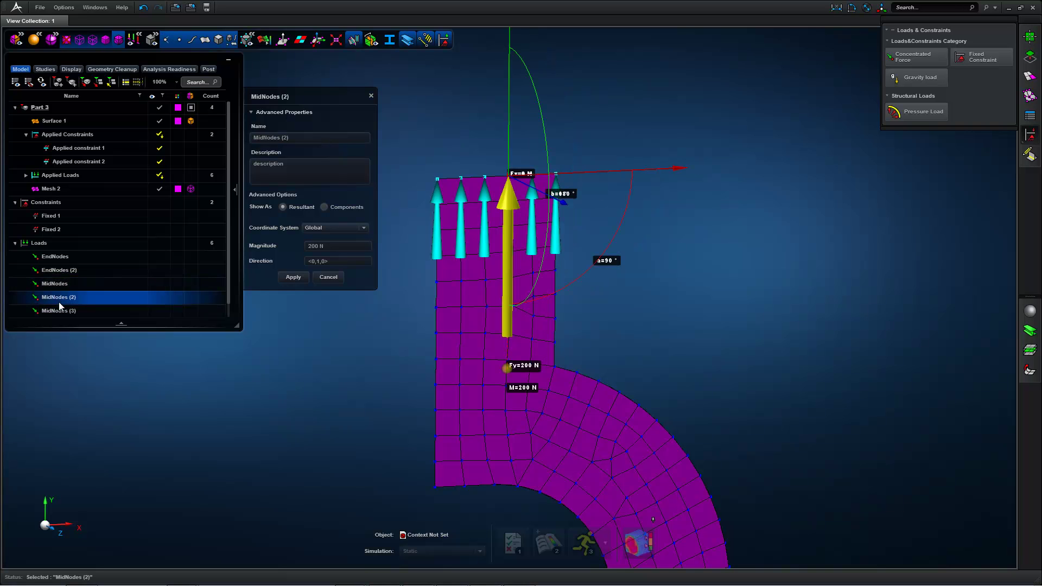
{"action": "left_click", "coordinate": [60, 310]}
{"action": "scroll", "coordinate": [62, 310], "scroll_direction": "down", "scroll_amount": 1}
{"action": "left_click", "coordinate": [58, 311]}
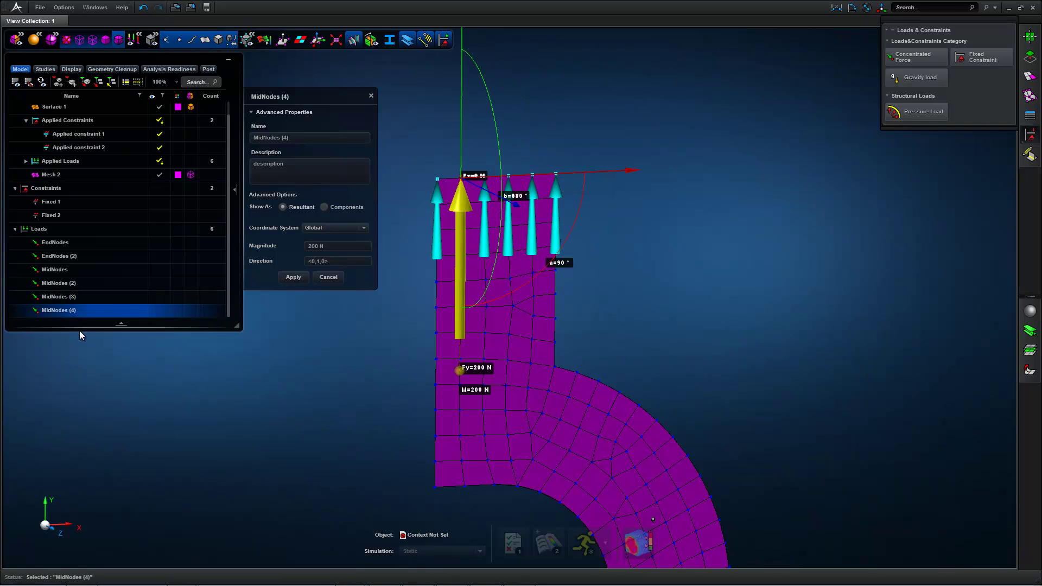
{"action": "left_click_drag", "start_coordinate": [119, 325], "coordinate": [119, 340]}
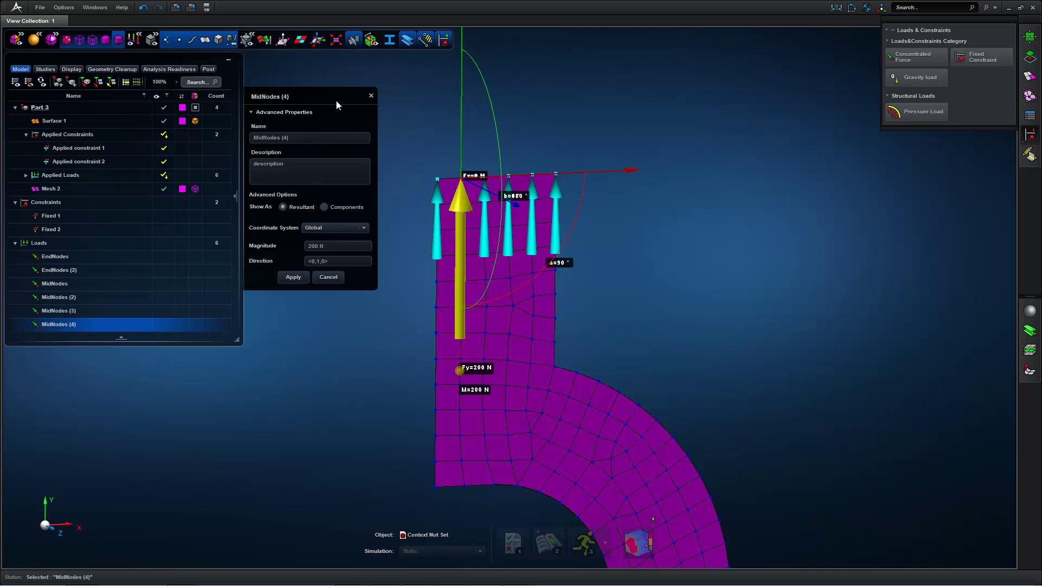
{"action": "left_click", "coordinate": [371, 96]}
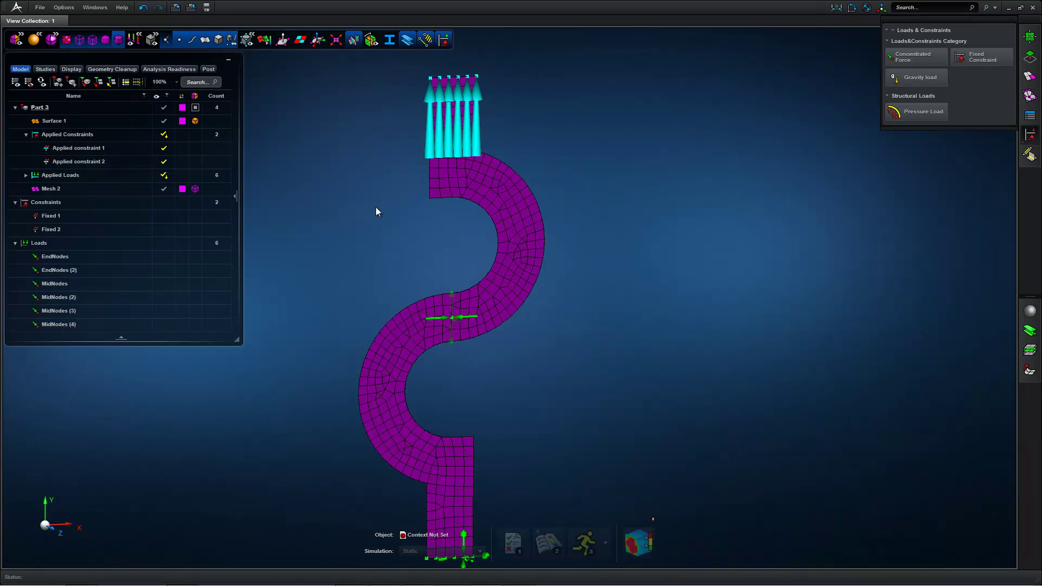
- Set up a fixed constraint named PlaneXY that constrains only Translate Z, Rotate X and Rotate Y
{"action": "scroll", "coordinate": [379, 211], "scroll_direction": "down", "scroll_amount": 3}
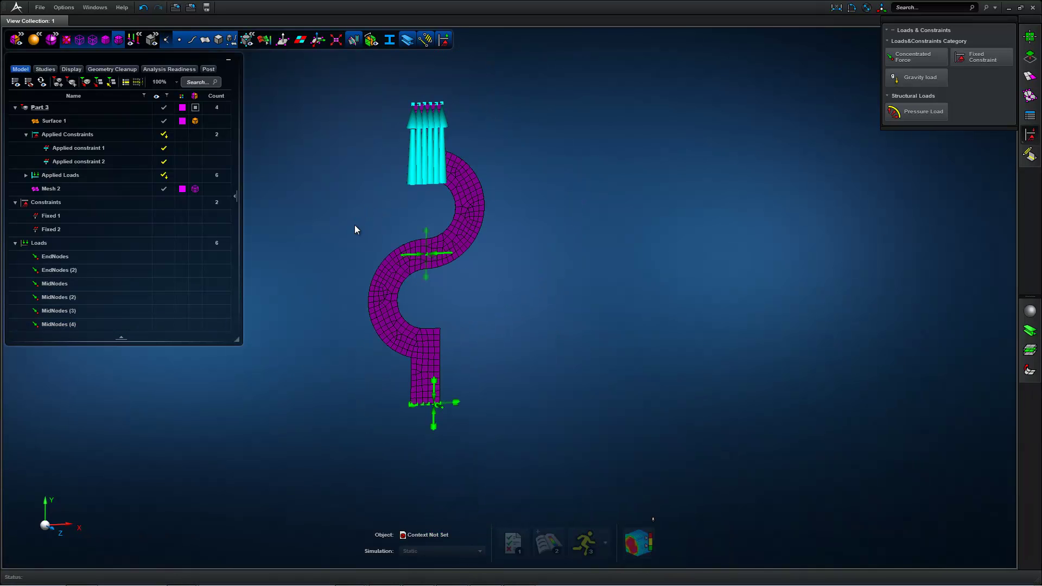
{"action": "scroll", "coordinate": [351, 247], "scroll_direction": "up", "scroll_amount": 2}
{"action": "middle_click_drag", "start_coordinate": [351, 247], "coordinate": [366, 276]}
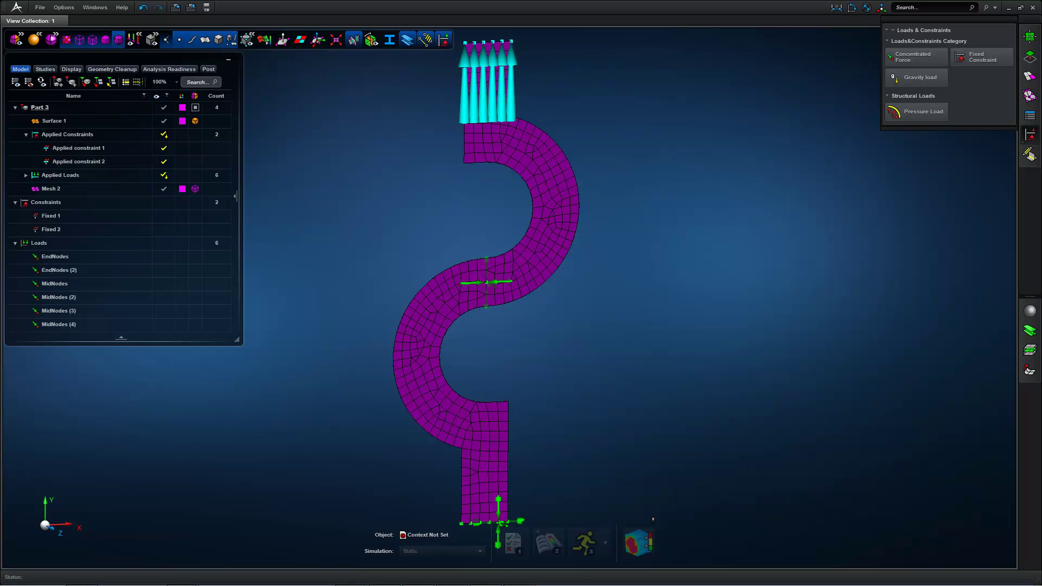
{"action": "left_click", "coordinate": [973, 60]}
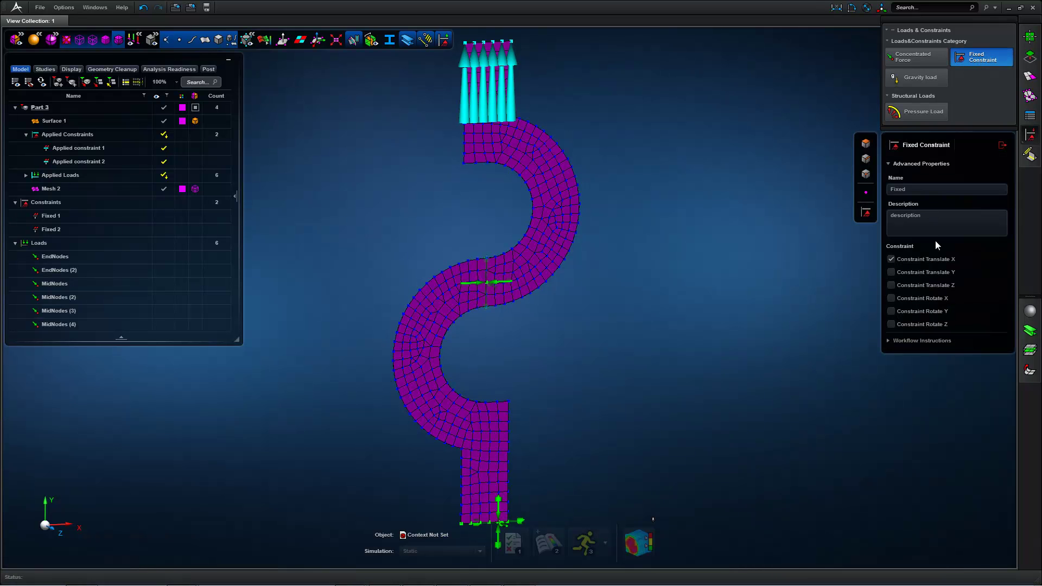
{"action": "double_click", "coordinate": [934, 190]}
{"action": "type", "text": "Pla"}
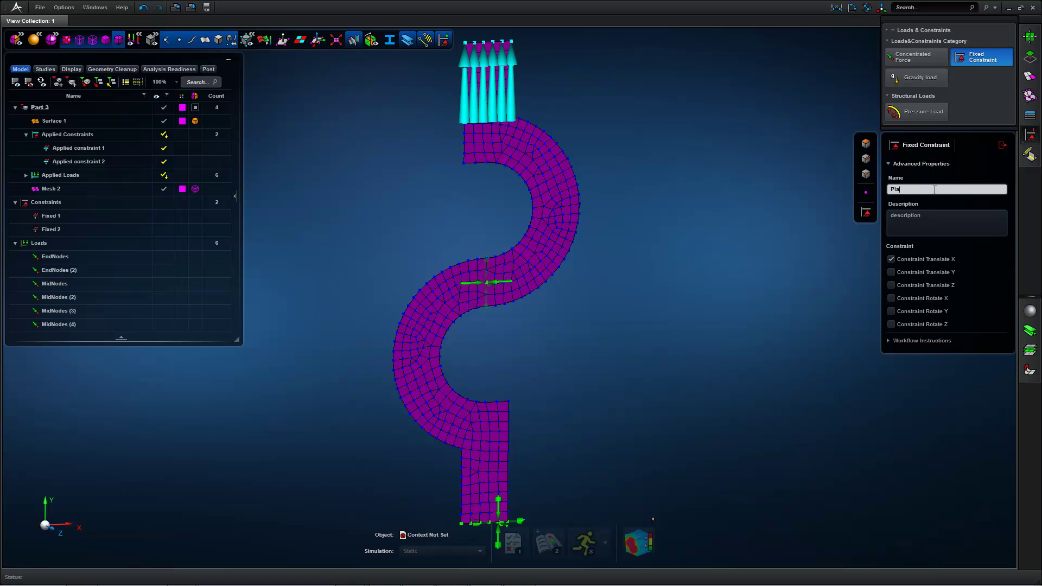
{"action": "type", "text": "neXY"}
{"action": "left_click", "coordinate": [892, 259]}
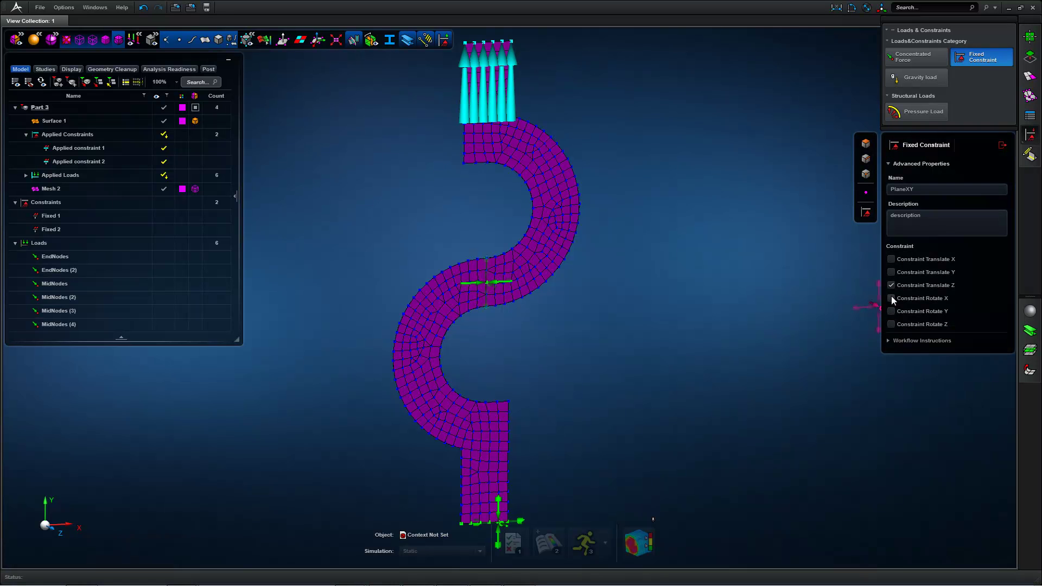
{"action": "left_click", "coordinate": [892, 311]}
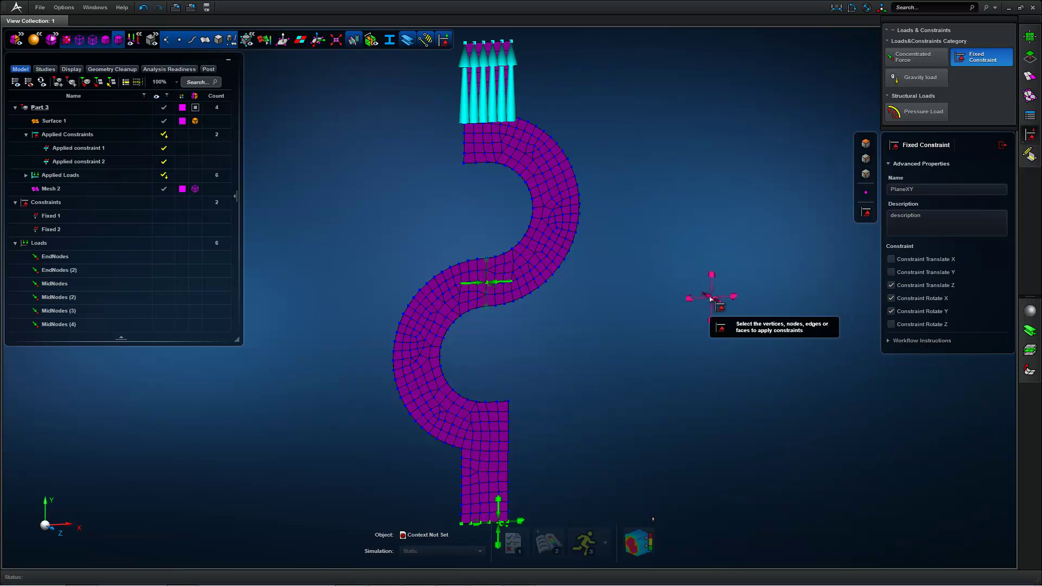
- Apply the PlaneXY constraint to the upper and lower faces of the S-shaped part and finish the command
{"action": "middle_click_drag", "start_coordinate": [712, 299], "coordinate": [749, 256]}
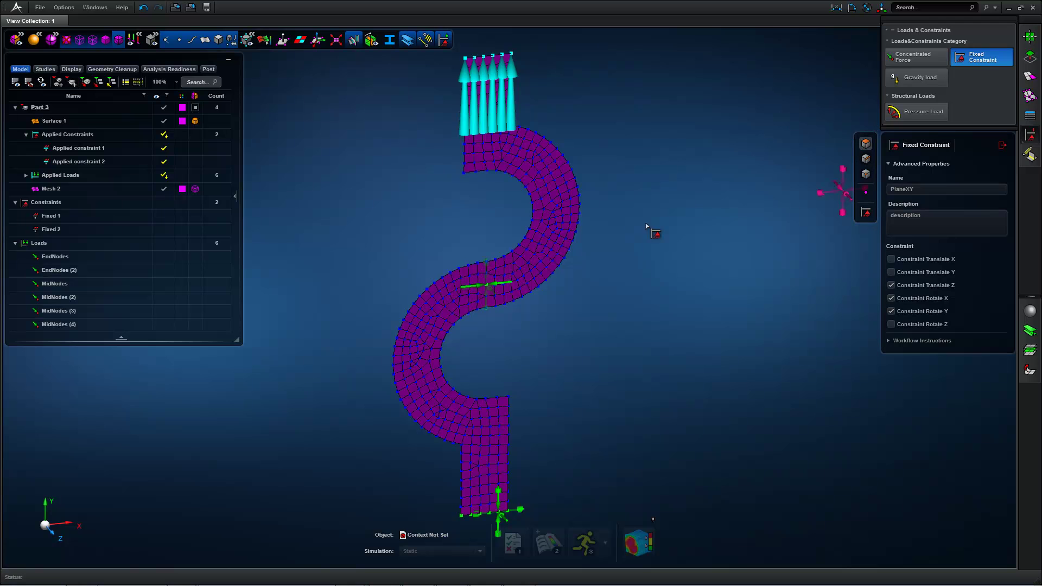
{"action": "left_click", "coordinate": [543, 224]}
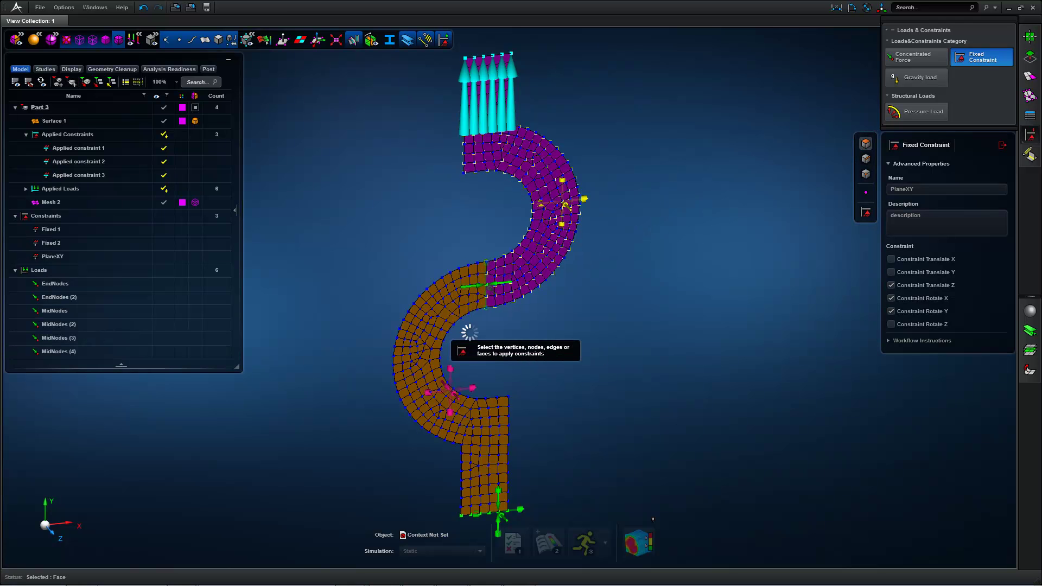
{"action": "left_click", "coordinate": [478, 333]}
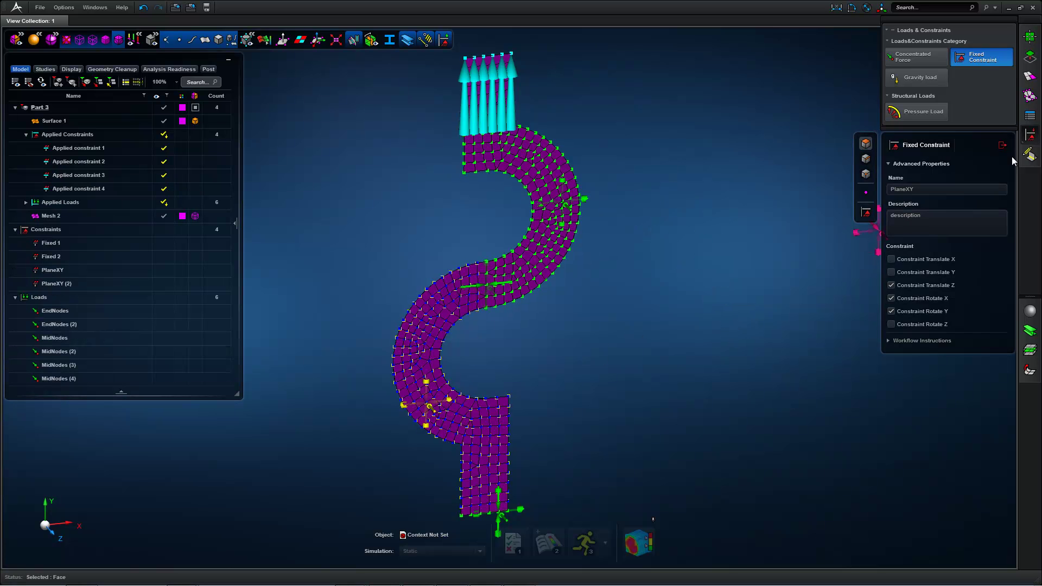
{"action": "key", "text": "Escape"}
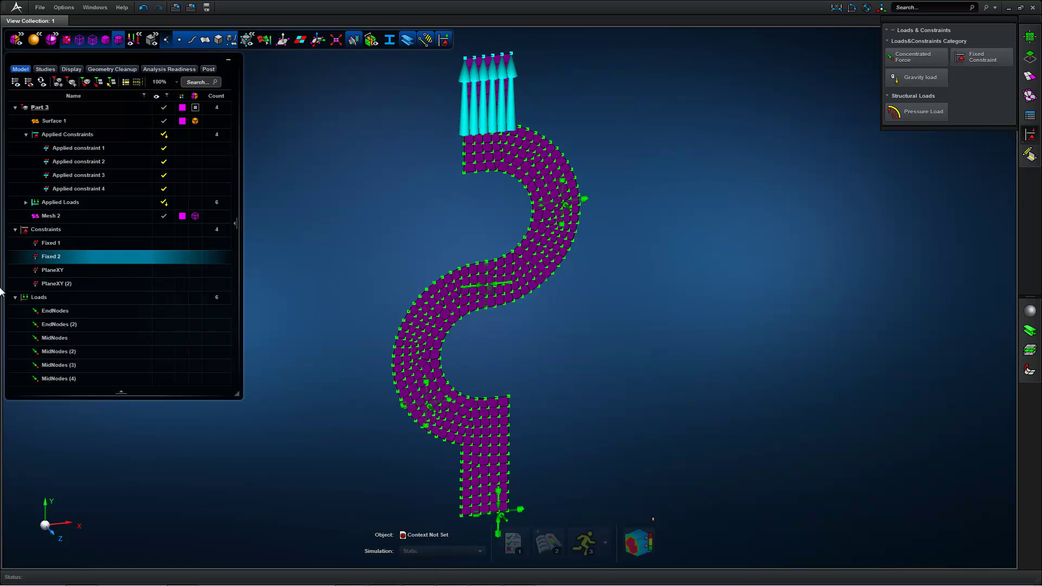
- Check the settings and coverage of the two PlaneXY constraints, and collapse the Constraints and Loads groups in the model tree
{"action": "left_click", "coordinate": [20, 296]}
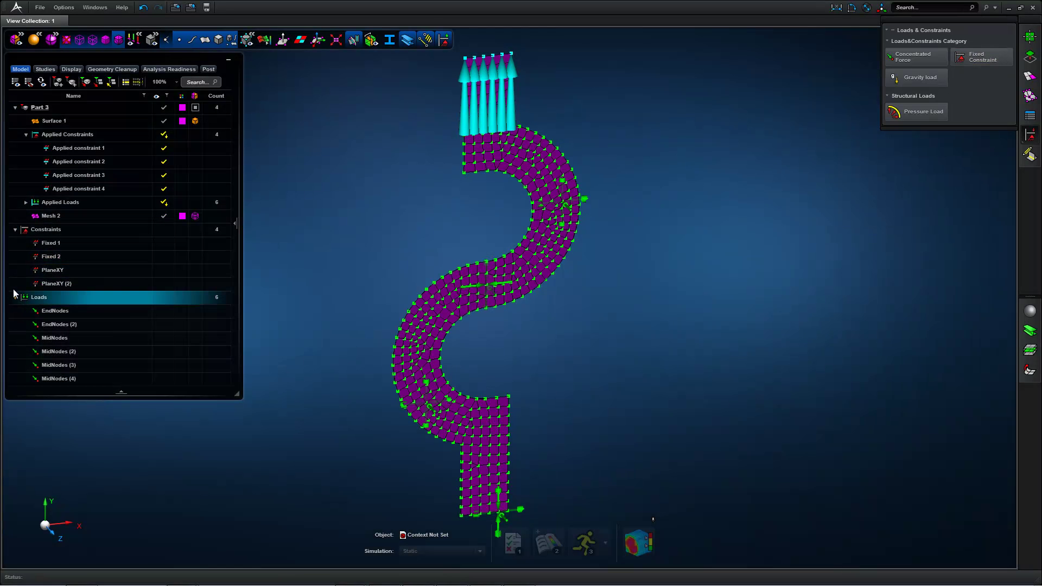
{"action": "double_click", "coordinate": [50, 270]}
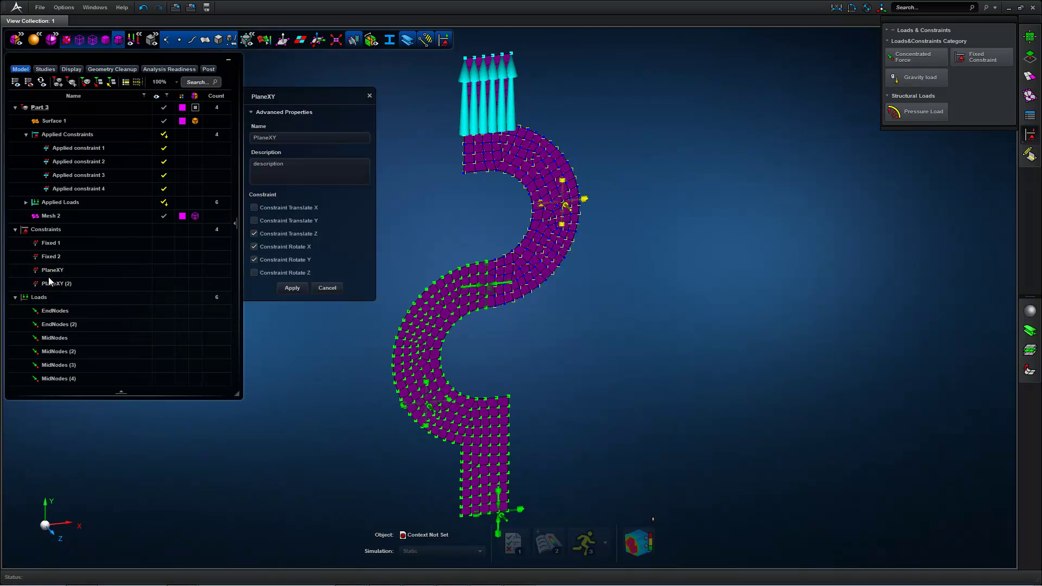
{"action": "left_click", "coordinate": [329, 290]}
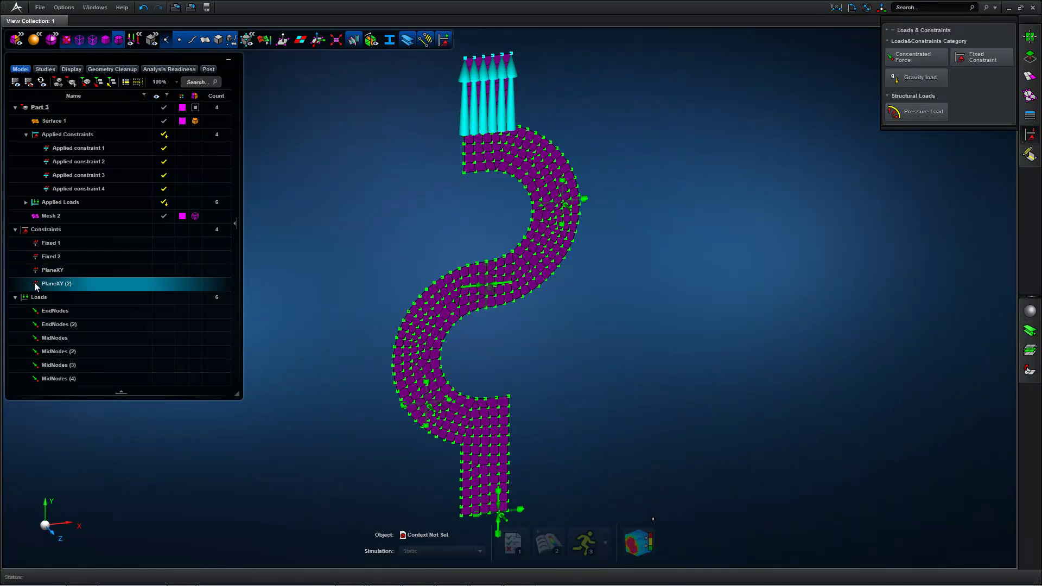
{"action": "left_click", "coordinate": [64, 285]}
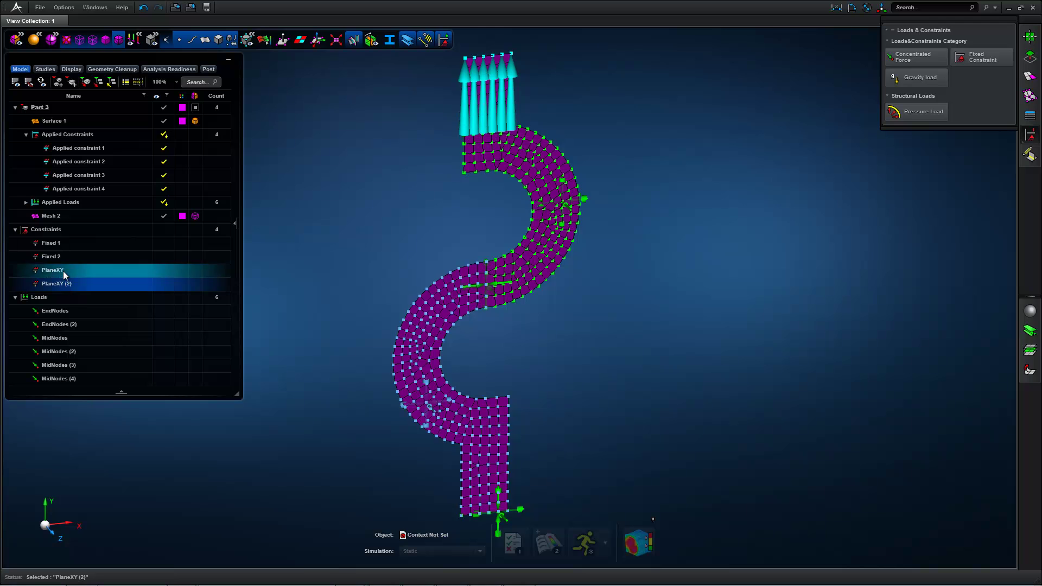
{"action": "left_click", "coordinate": [64, 271]}
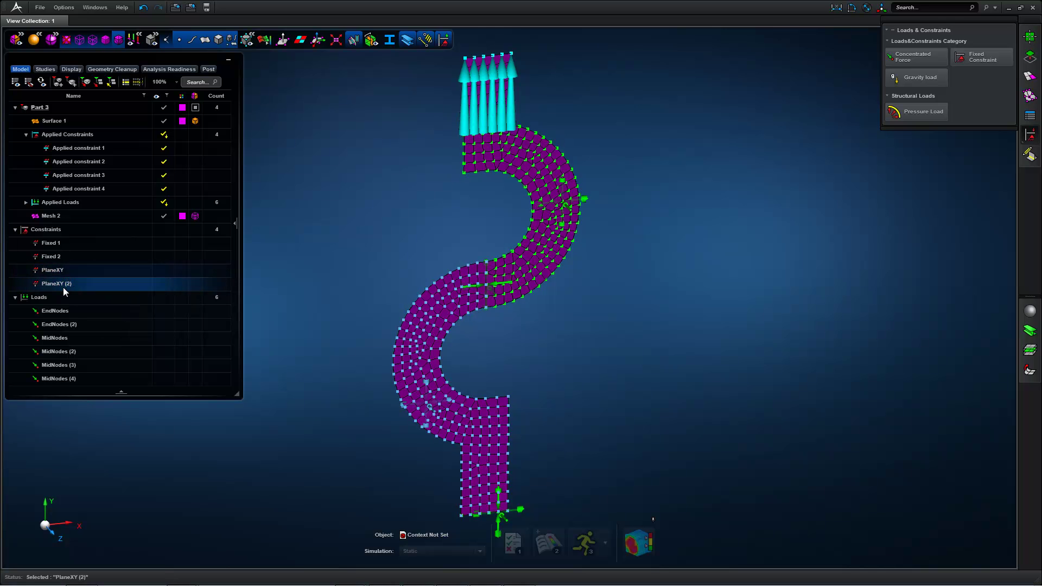
{"action": "left_click", "coordinate": [15, 229]}
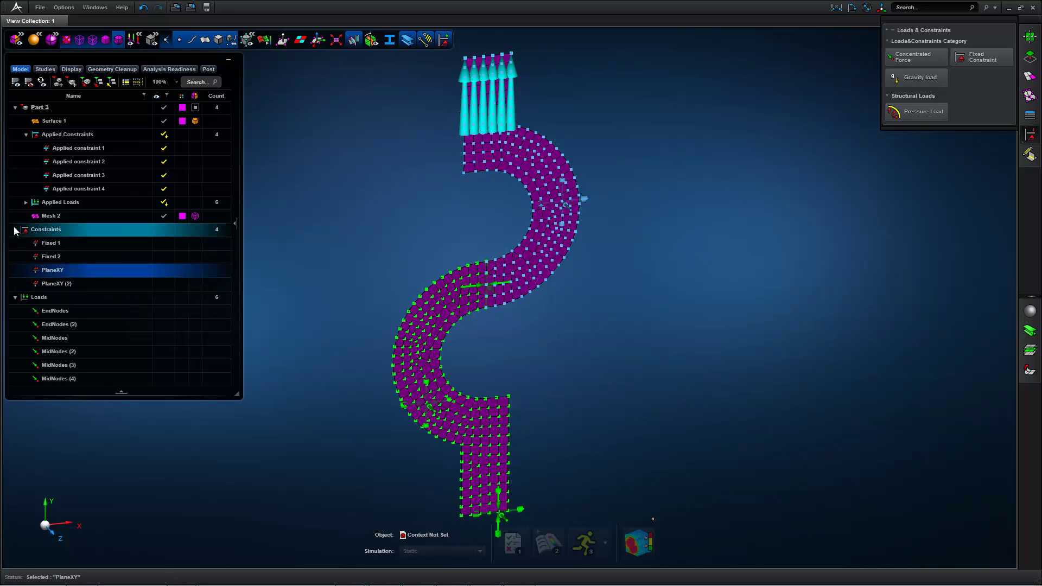
{"action": "left_click", "coordinate": [15, 243]}
- Create a new material with an elastic modulus of 69000 MPa and a Poisson's ratio of 0.33
{"action": "middle_click_drag", "start_coordinate": [378, 255], "coordinate": [588, 316]}
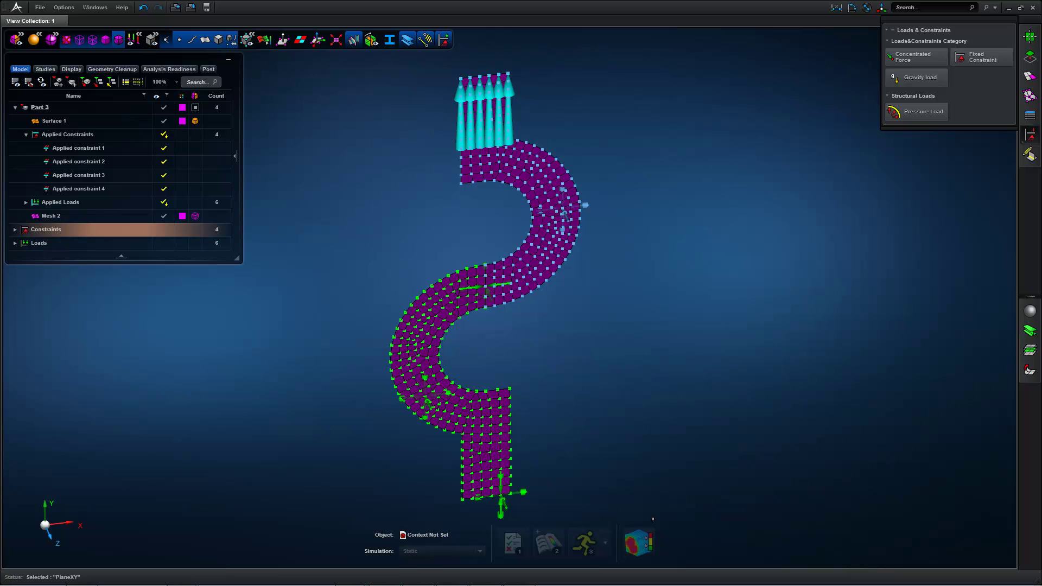
{"action": "left_click", "coordinate": [1030, 310]}
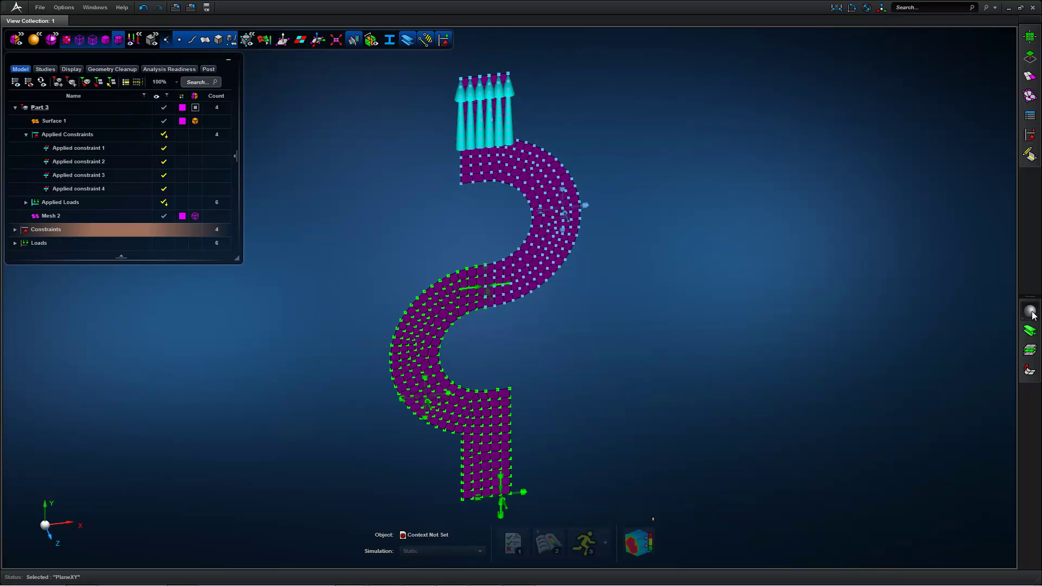
{"action": "left_click", "coordinate": [892, 109]}
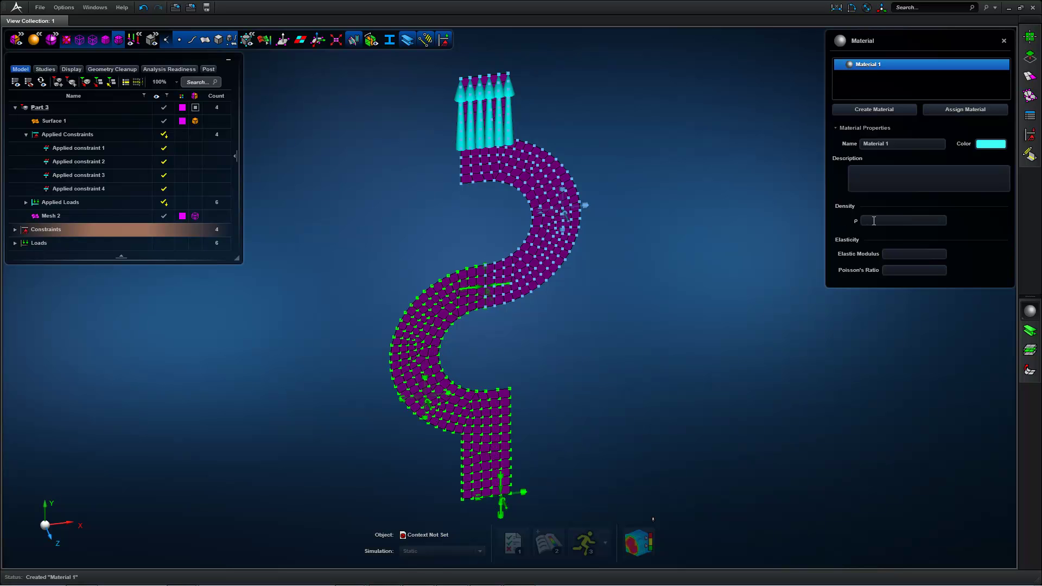
{"action": "left_click", "coordinate": [905, 252]}
{"action": "type", "text": "00"}
{"action": "key", "text": "Return"}
{"action": "left_click", "coordinate": [903, 271]}
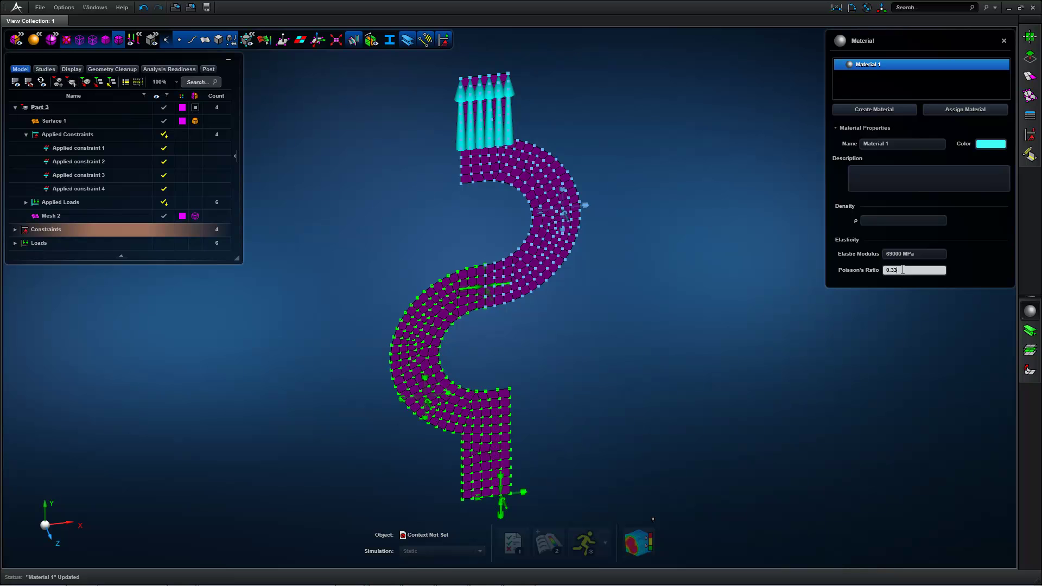
{"action": "key", "text": "Return"}
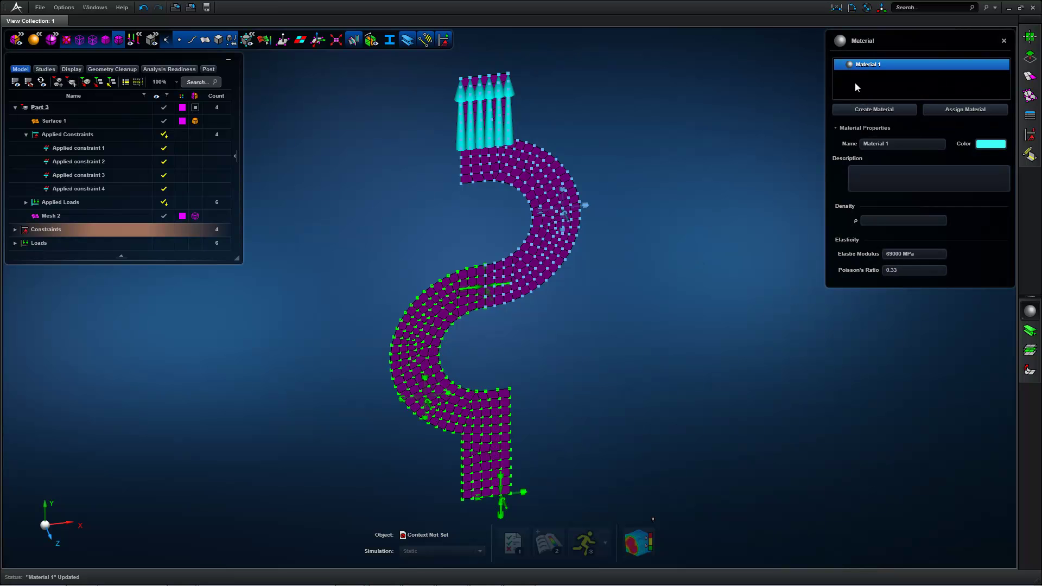
- Assign the new material to the whole S-shaped part and close the material settings
{"action": "left_click", "coordinate": [943, 111]}
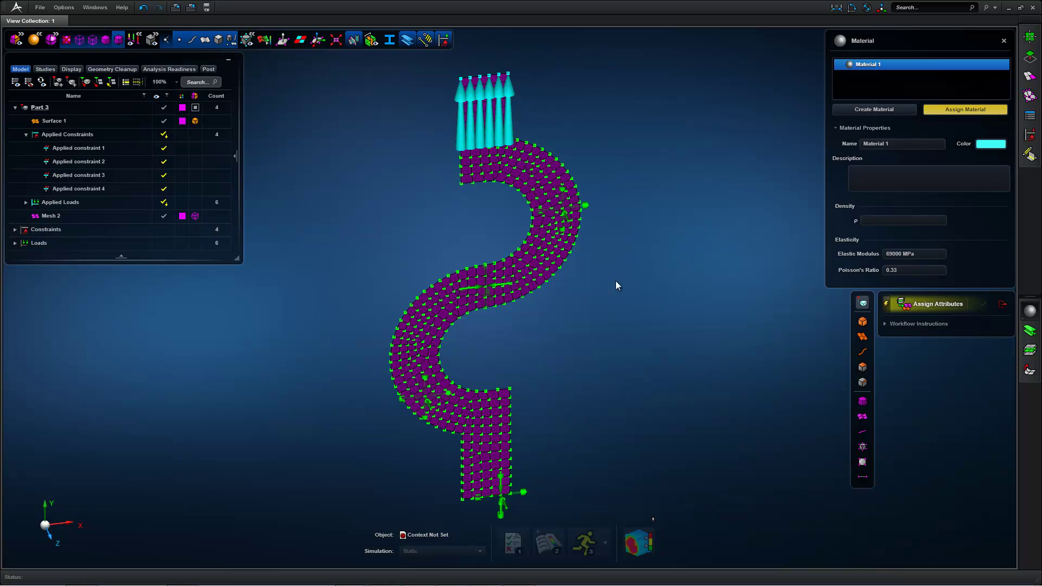
{"action": "left_click", "coordinate": [561, 245]}
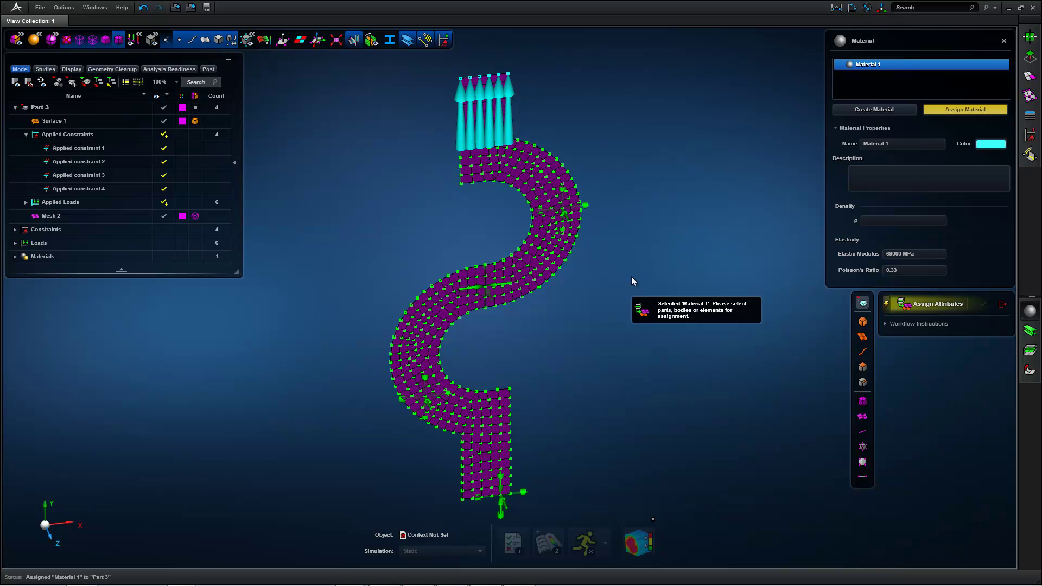
{"action": "left_click", "coordinate": [1002, 305]}
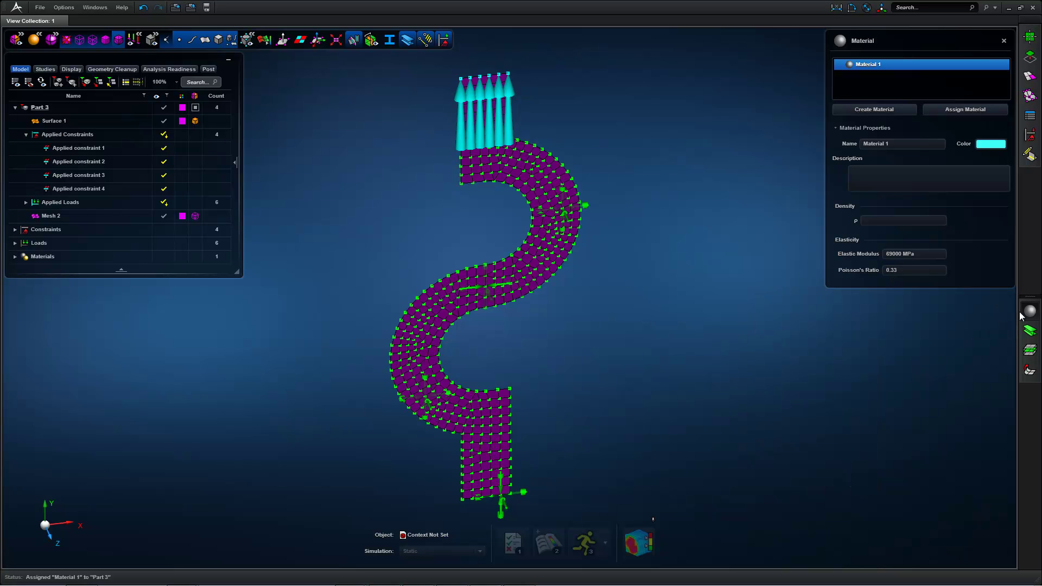
{"action": "left_click", "coordinate": [1028, 311]}
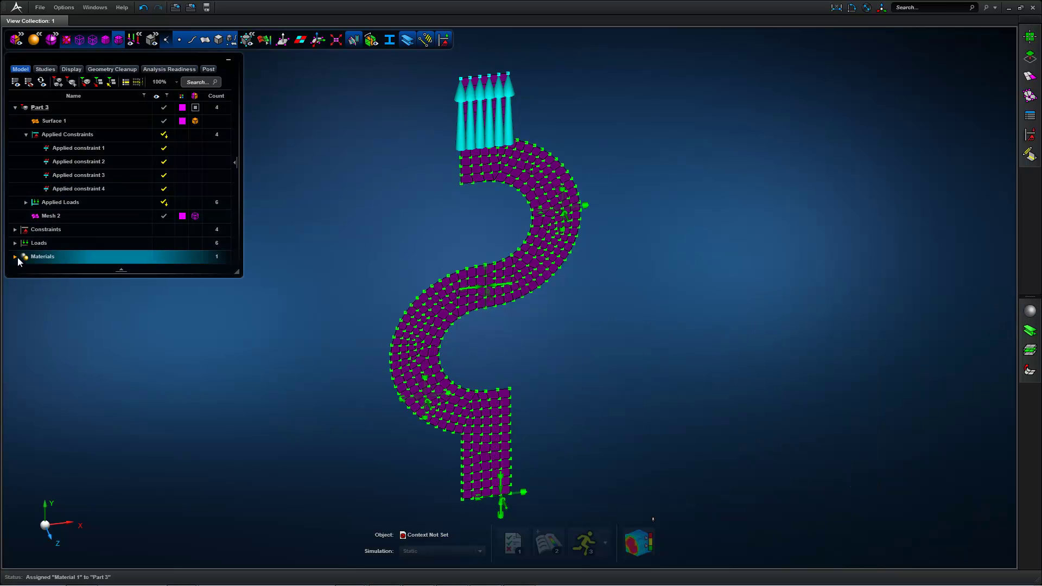
- Create a new section with a thickness of 2 mm
{"action": "left_click", "coordinate": [16, 257]}
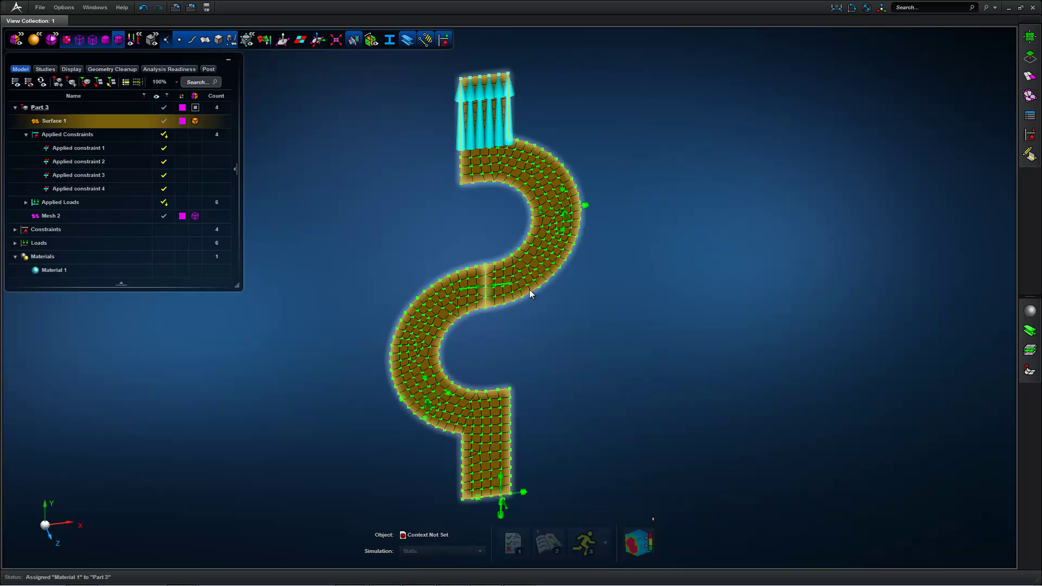
{"action": "left_click", "coordinate": [1030, 350]}
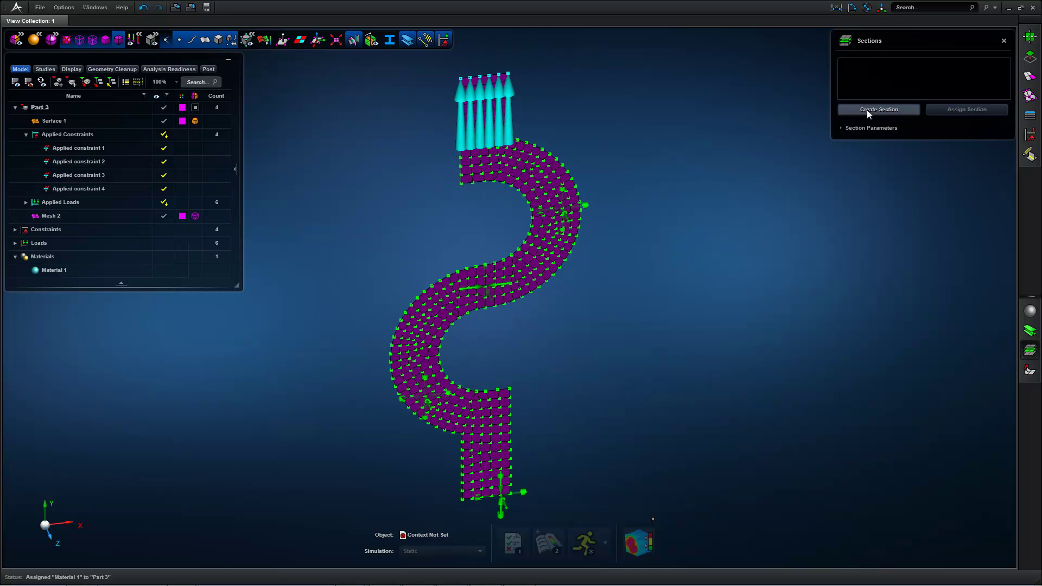
{"action": "left_click", "coordinate": [904, 111]}
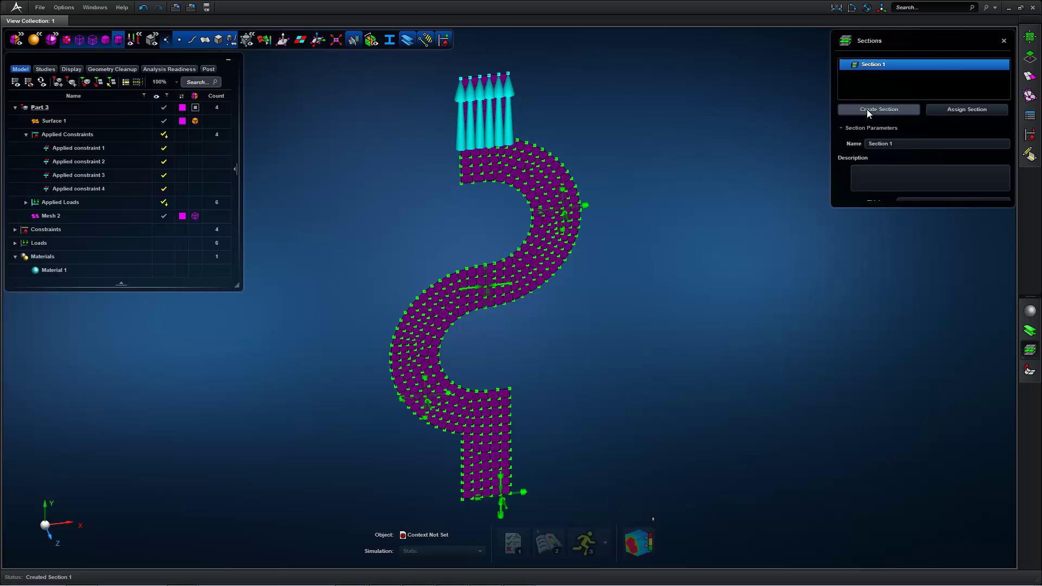
{"action": "left_click", "coordinate": [914, 202]}
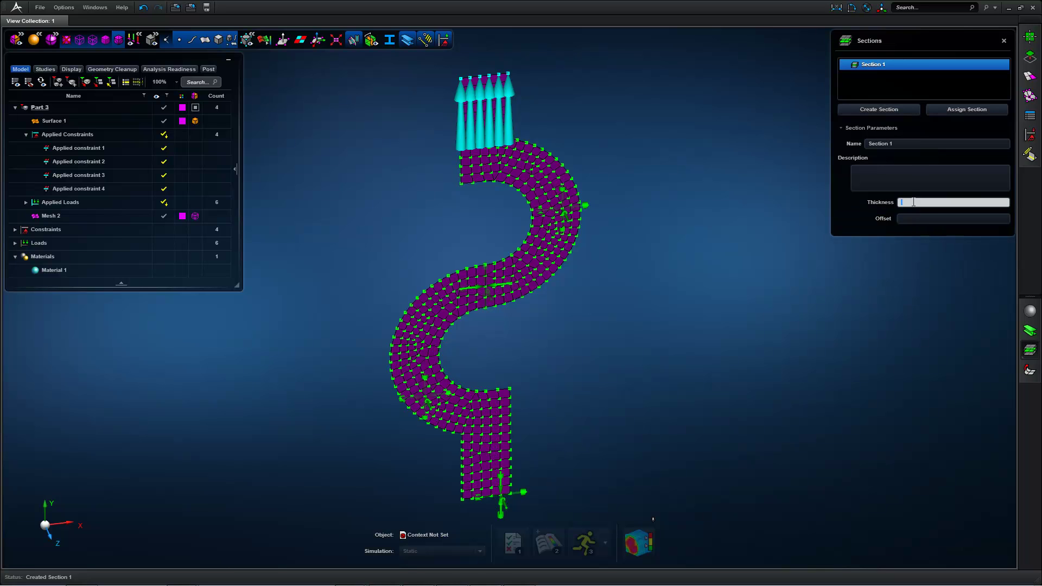
{"action": "key", "text": "Return"}
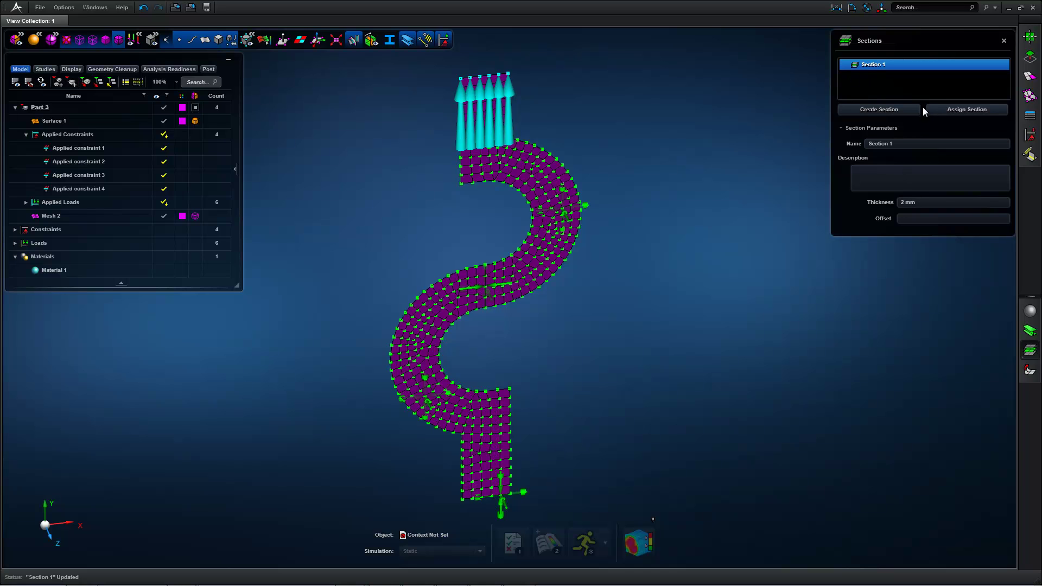
- Assign the 2 mm section to the whole S-shaped part, close the section settings and expand the Sections group in the model tree
{"action": "left_click", "coordinate": [950, 109]}
{"action": "left_click", "coordinate": [546, 243]}
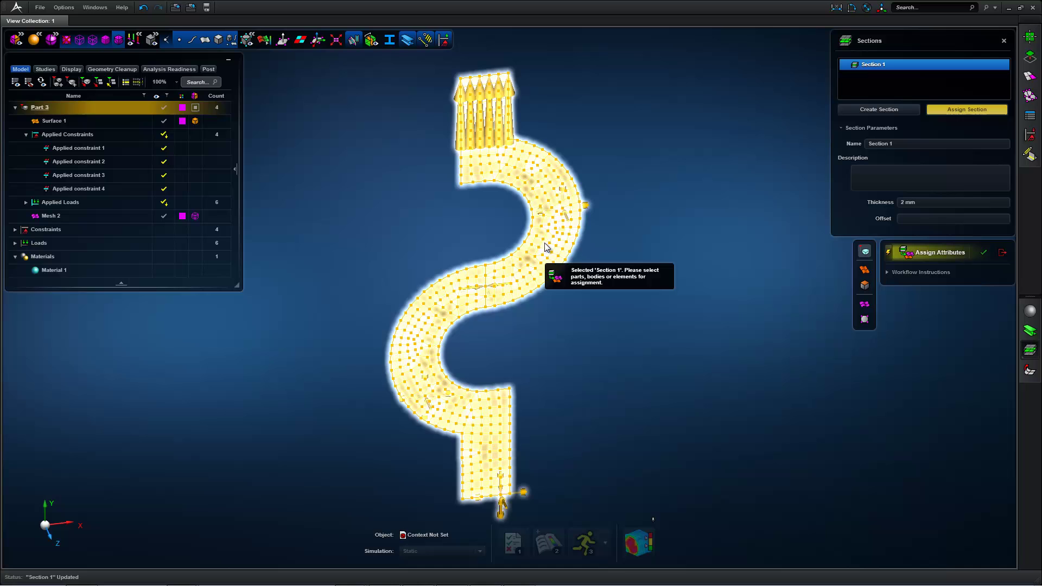
{"action": "left_click", "coordinate": [1002, 253]}
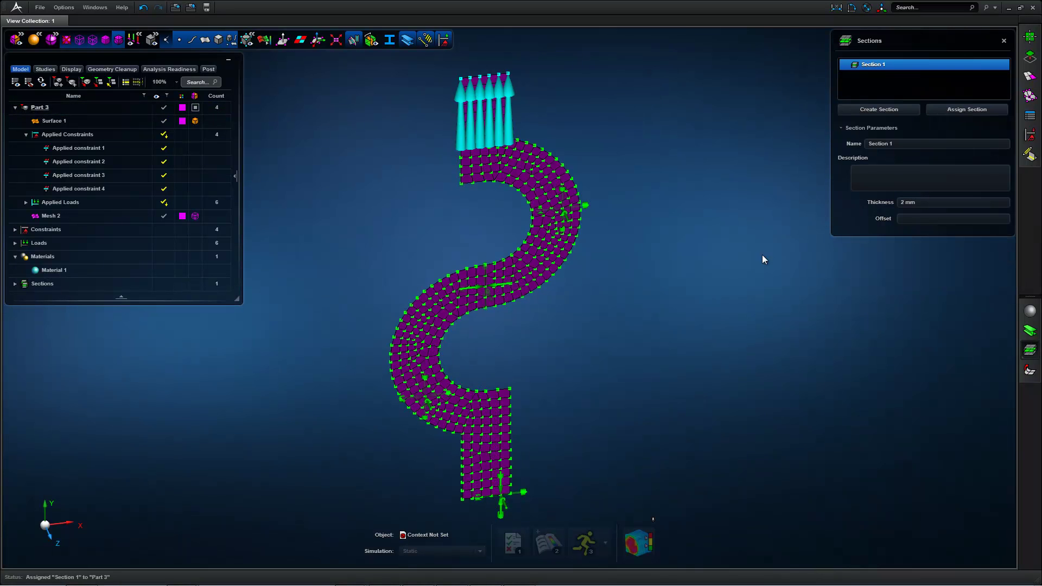
{"action": "left_click", "coordinate": [1005, 41]}
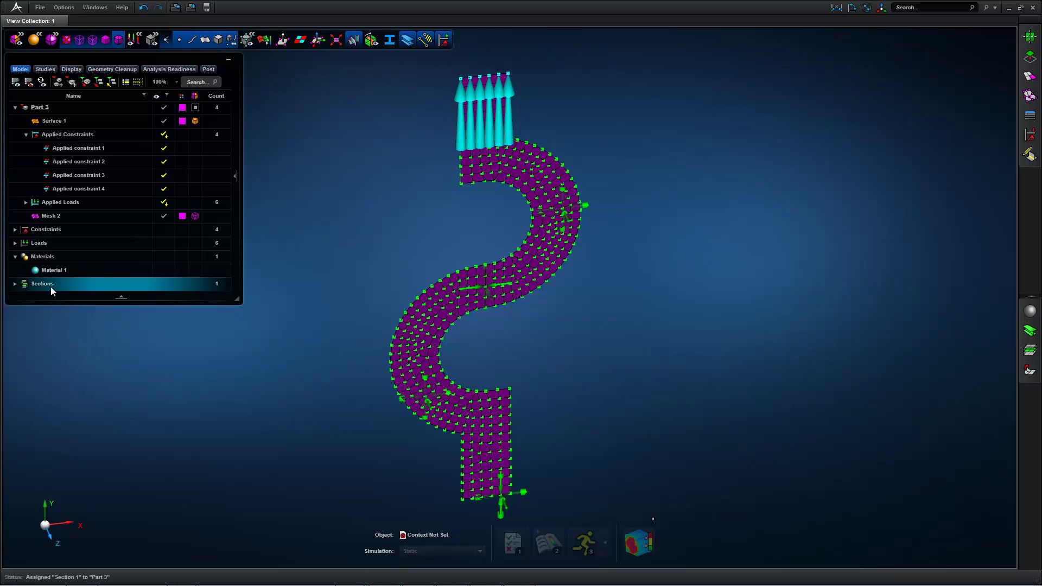
{"action": "left_click", "coordinate": [14, 284]}
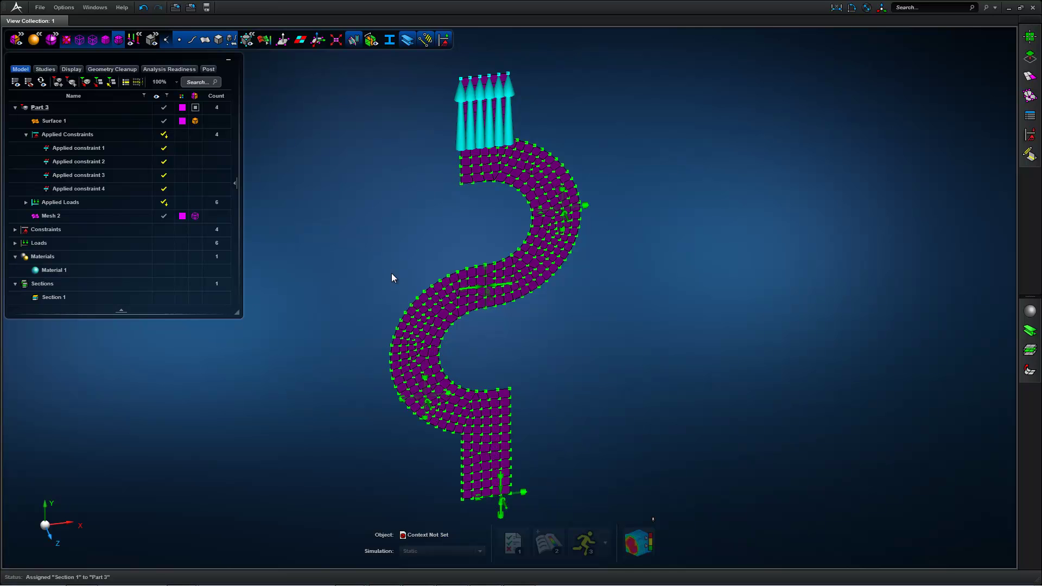
- Set Part 3 as the analysis context and review its analysis readiness offenses
{"action": "left_click", "coordinate": [40, 111]}
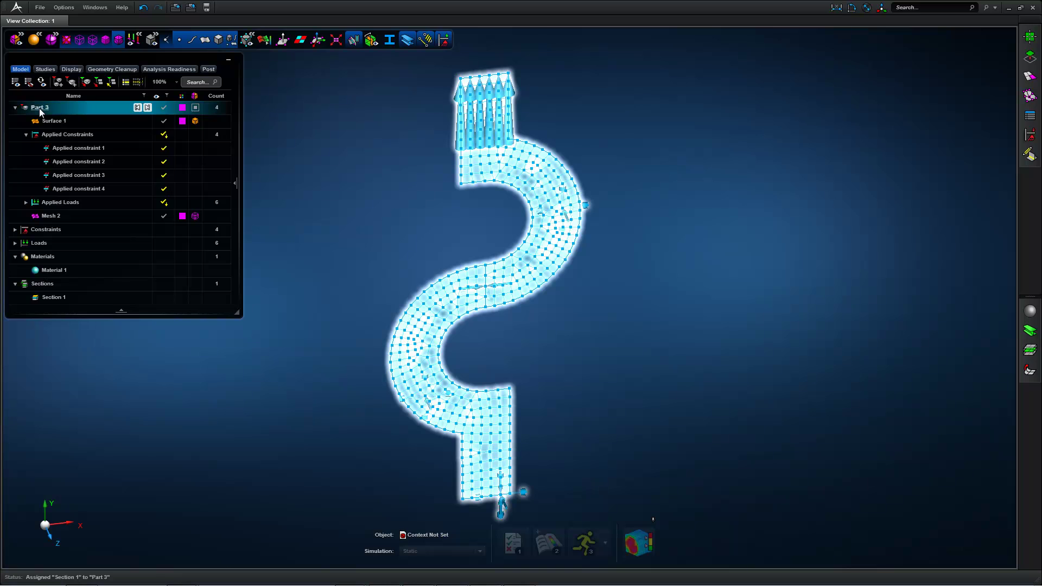
{"action": "right_click", "coordinate": [40, 111]}
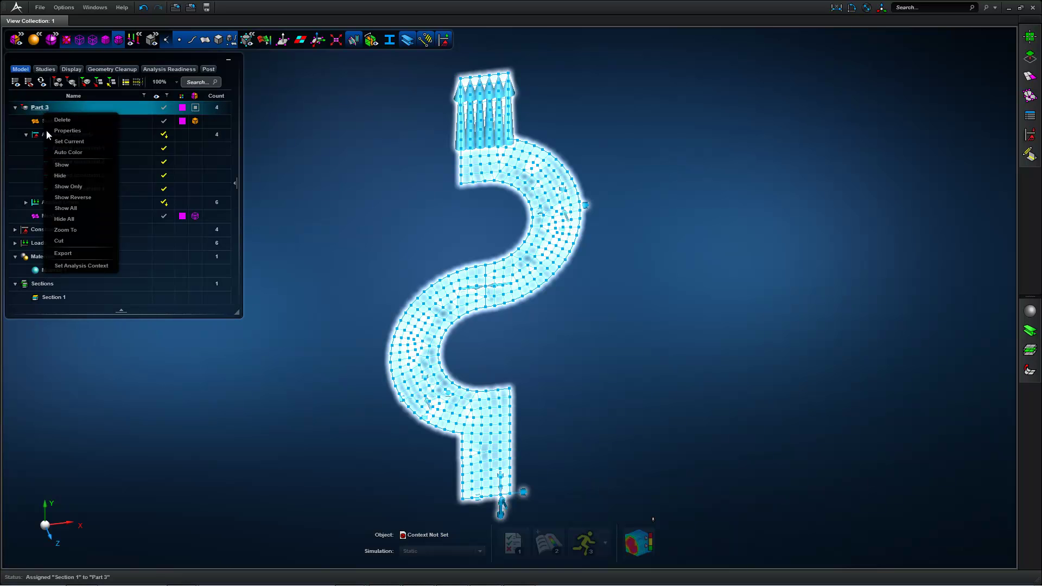
{"action": "left_click", "coordinate": [77, 266]}
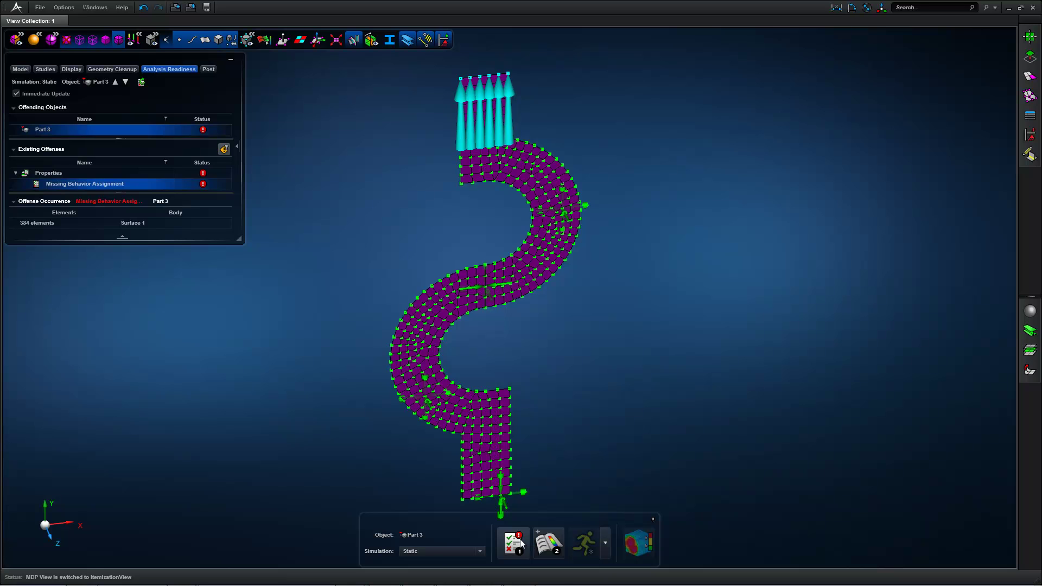
{"action": "mouse_move", "coordinate": [126, 218]}
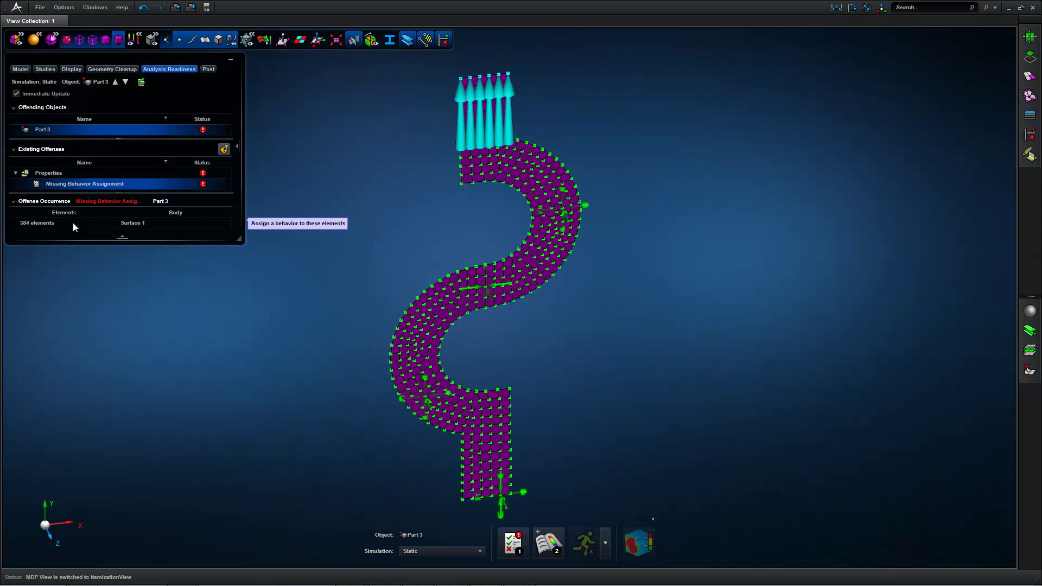
{"action": "mouse_move", "coordinate": [37, 181]}
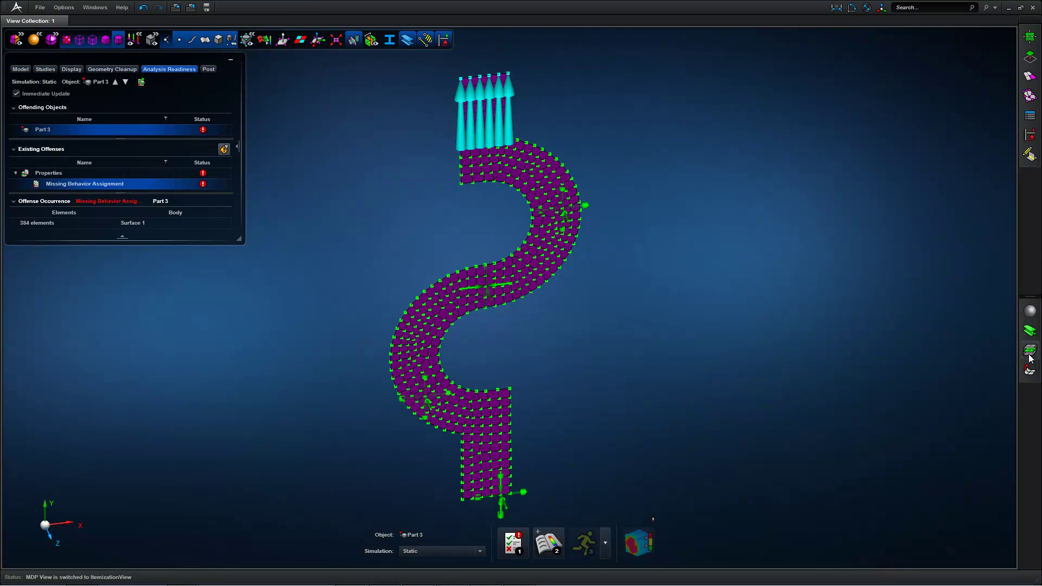
- Create a new behavior with the default parameters, assign it to the whole S-shaped part and close the behavior settings
{"action": "left_click", "coordinate": [1030, 372]}
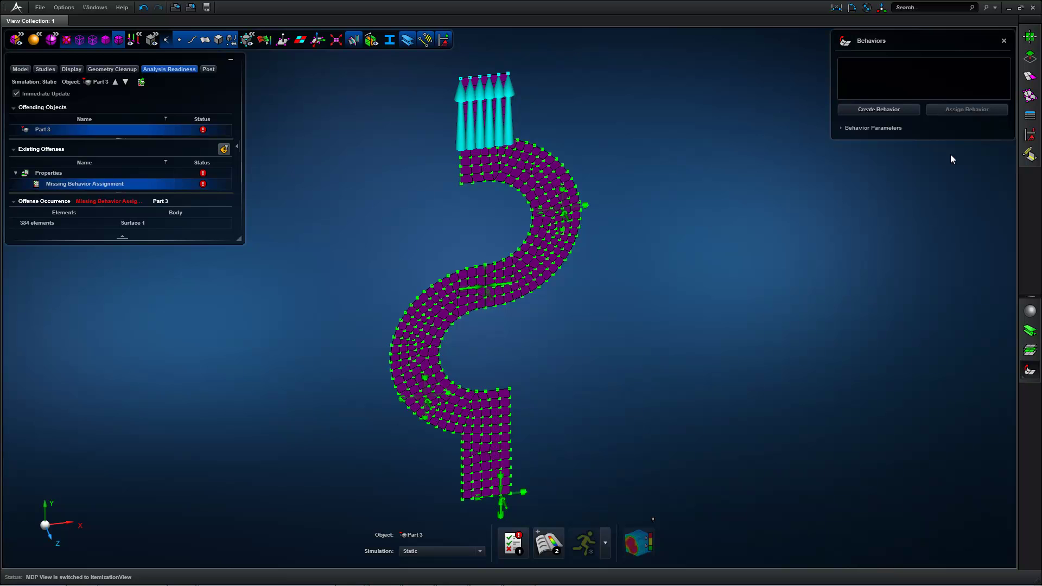
{"action": "left_click", "coordinate": [877, 107]}
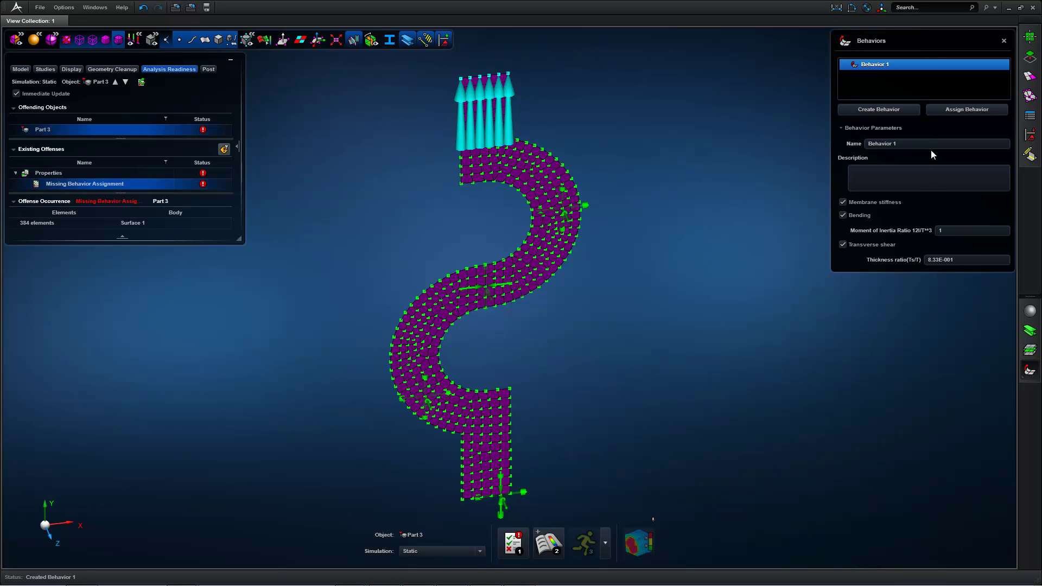
{"action": "left_click", "coordinate": [952, 109]}
{"action": "left_click", "coordinate": [559, 257]}
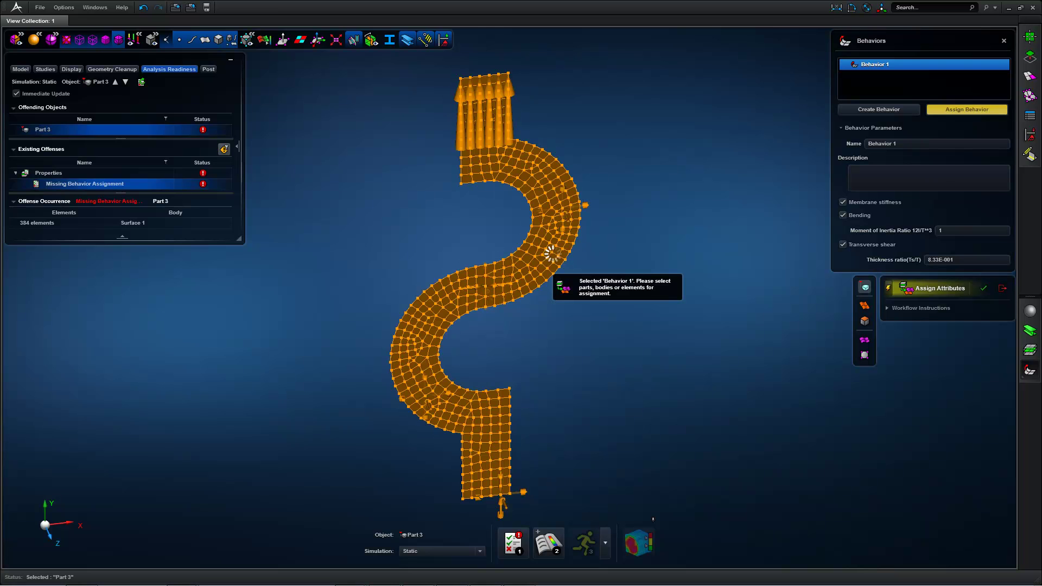
{"action": "left_click", "coordinate": [1001, 288]}
{"action": "left_click", "coordinate": [1033, 374]}
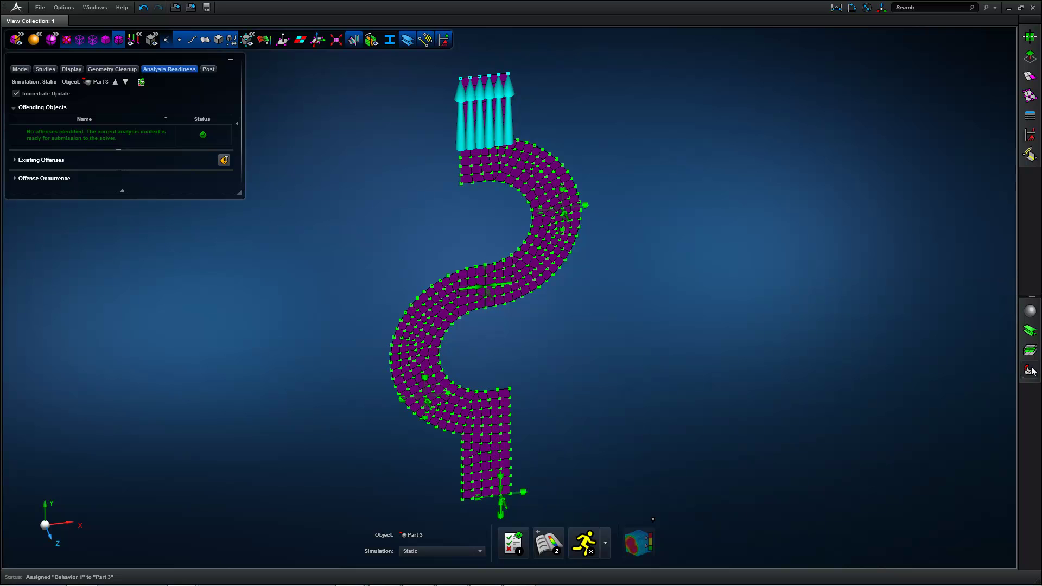
- Check the analysis readiness, keep the simulation type Static and run the simulation
{"action": "left_click", "coordinate": [514, 542]}
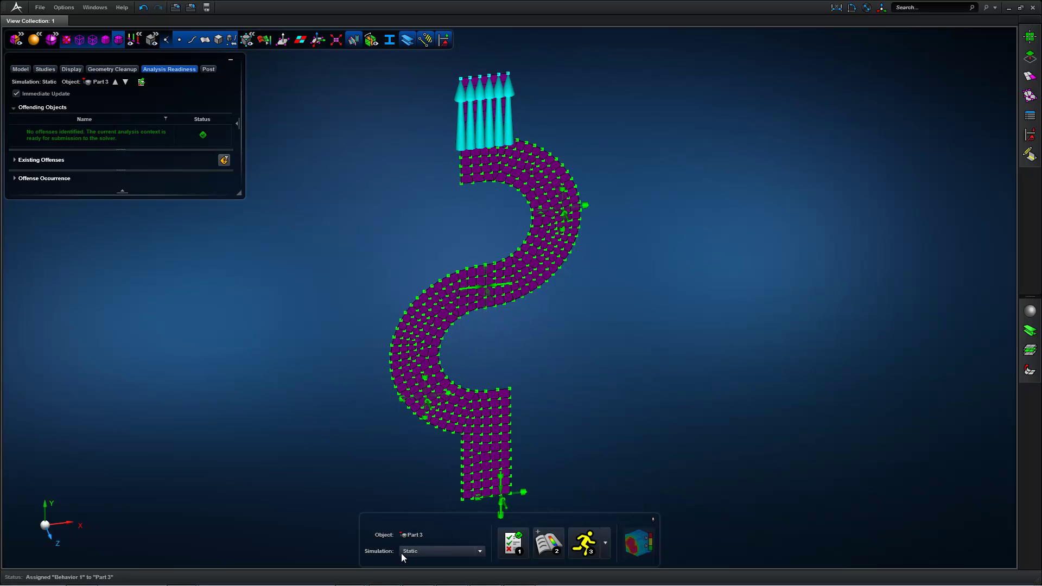
{"action": "left_click", "coordinate": [480, 551]}
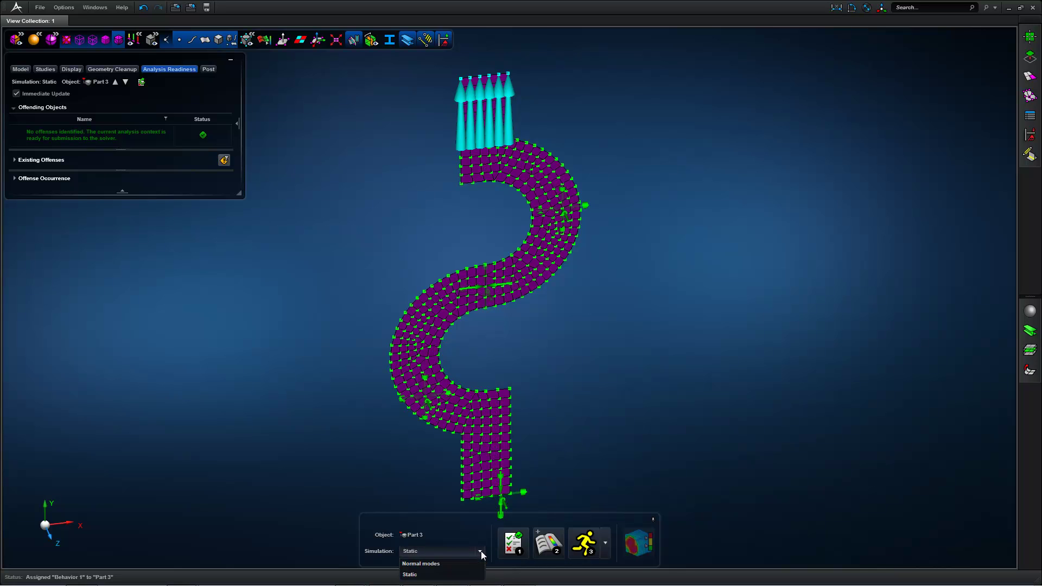
{"action": "left_click", "coordinate": [481, 552]}
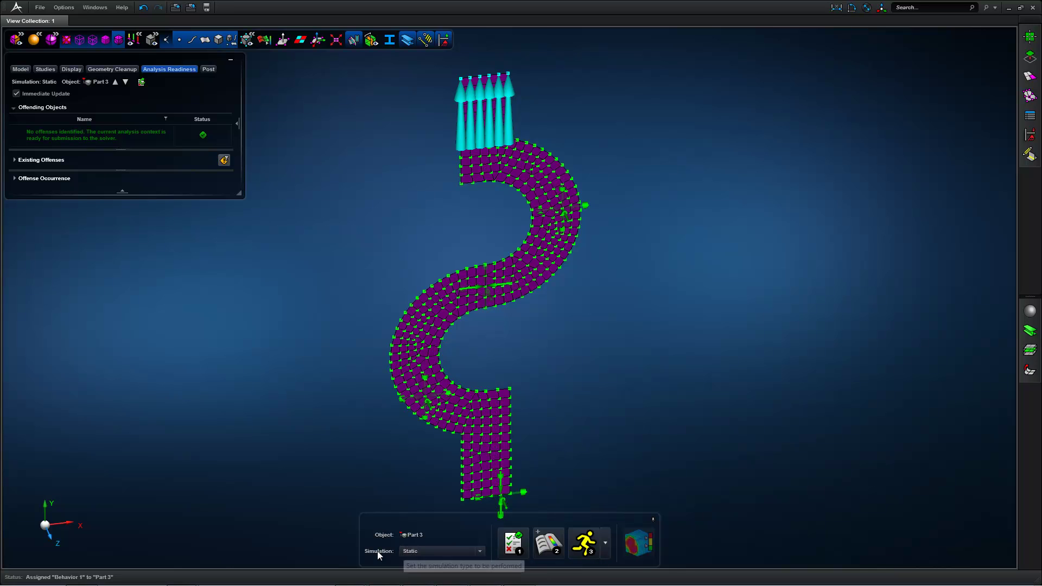
{"action": "left_click", "coordinate": [585, 541]}
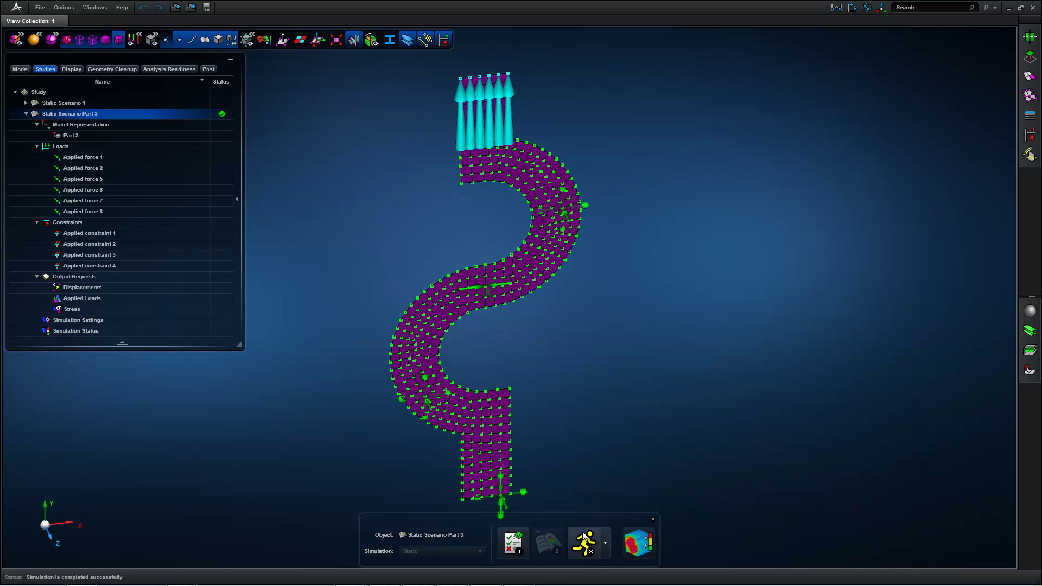
- Open the results of the static scenario and display the Von Mises stress fringe plot on the part
{"action": "left_click", "coordinate": [644, 541]}
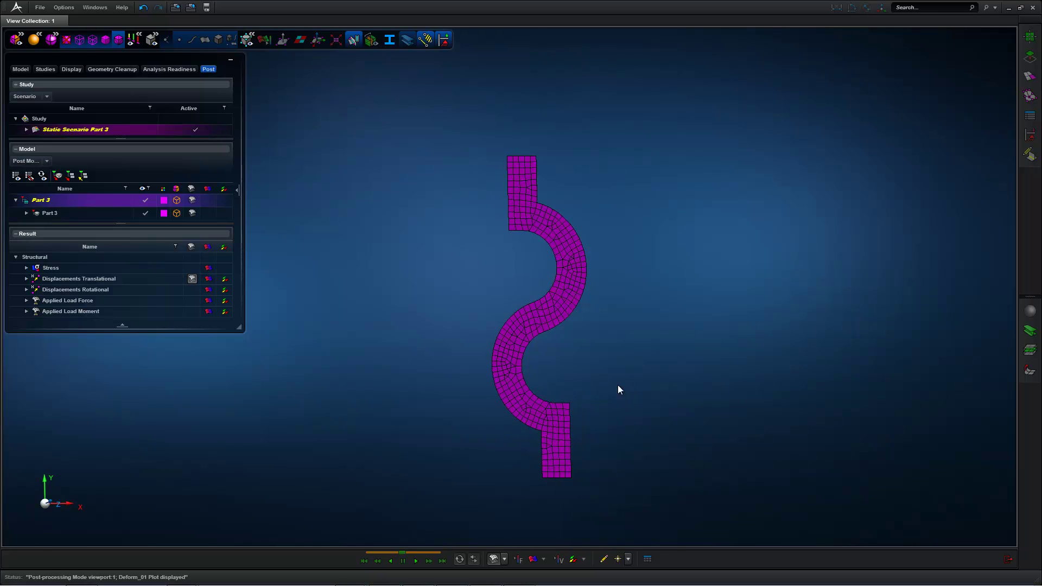
{"action": "scroll", "coordinate": [610, 400], "scroll_direction": "up", "scroll_amount": 3}
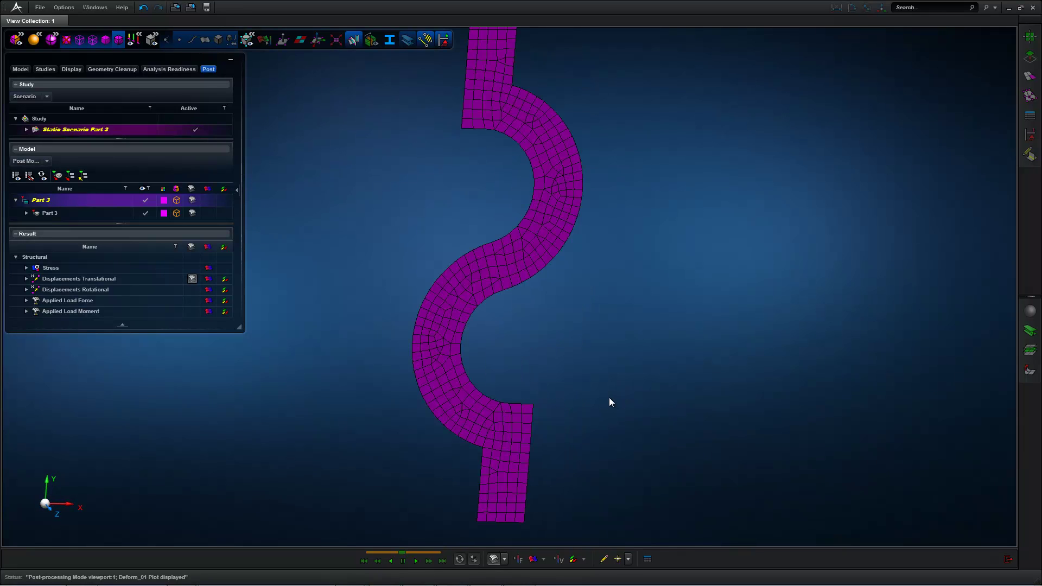
{"action": "left_click", "coordinate": [533, 559]}
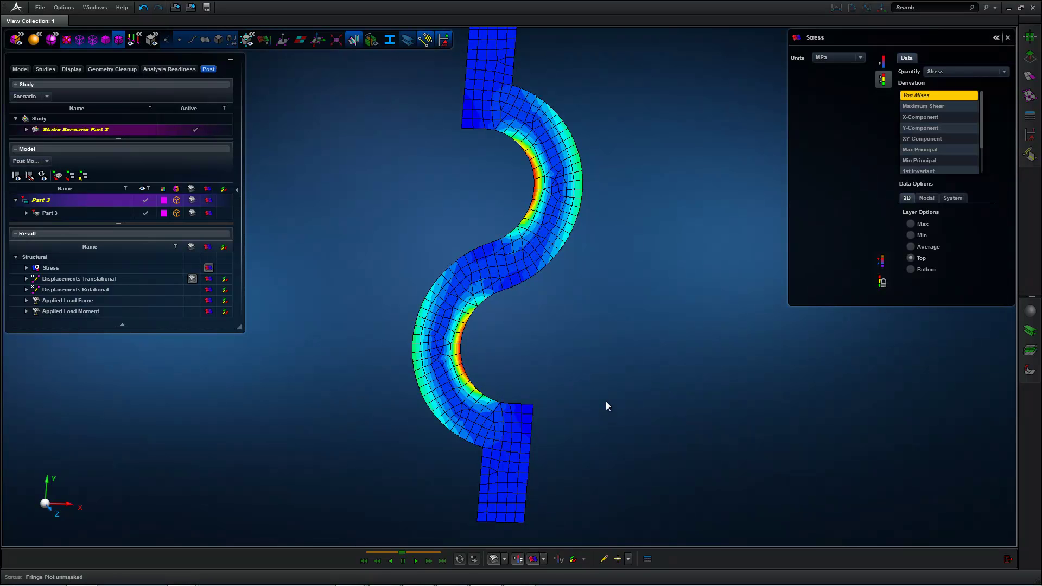
{"action": "scroll", "coordinate": [616, 402], "scroll_direction": "down", "scroll_amount": 3}
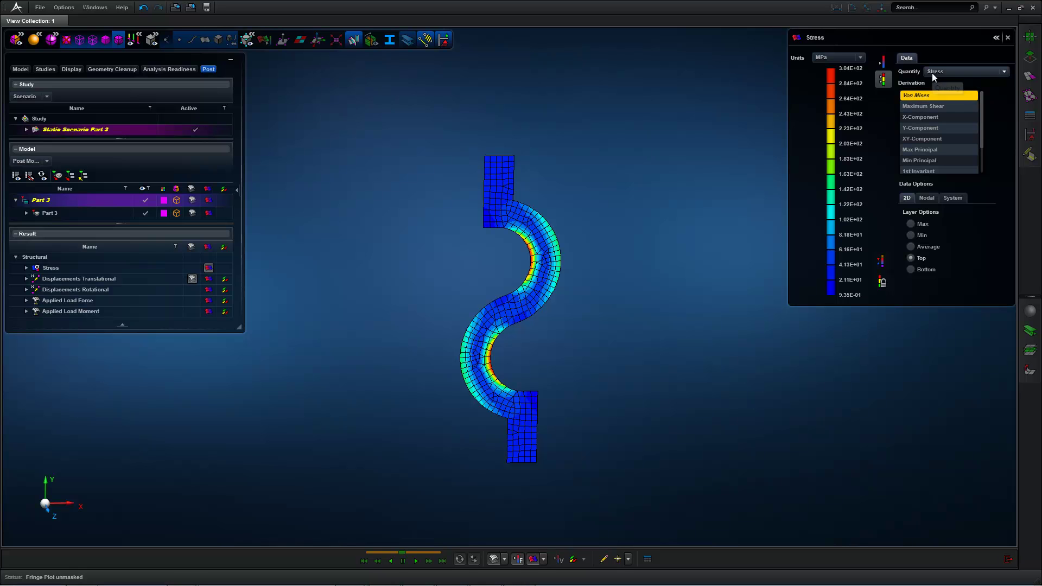
- View the Max Principal and Min Principal stress plots, and return to the Von Mises plot
{"action": "left_click", "coordinate": [926, 149]}
{"action": "left_click", "coordinate": [929, 161]}
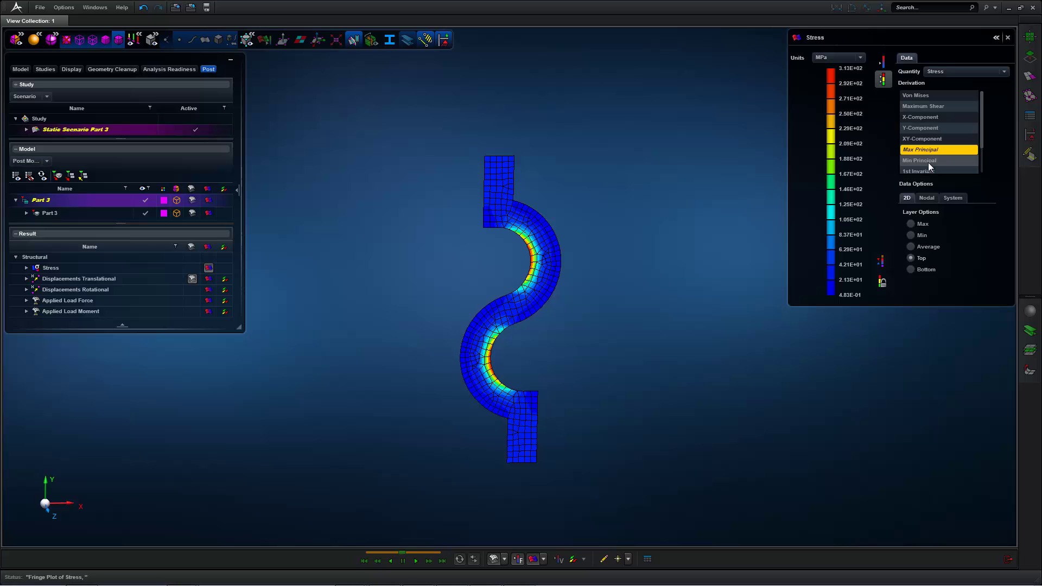
{"action": "left_click", "coordinate": [924, 98]}
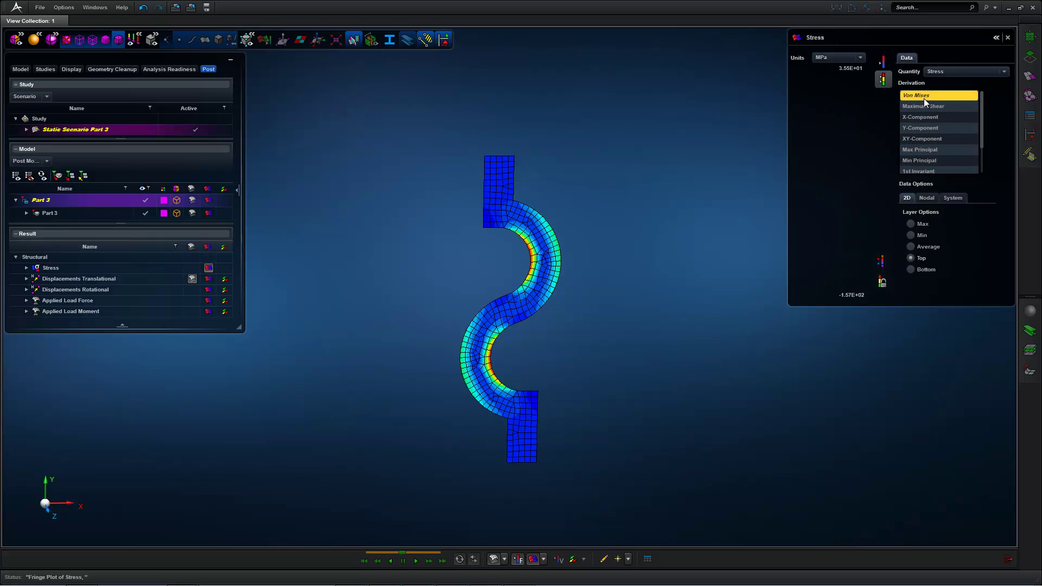
- View the resultant translational displacement plot, and switch the fringe quantity back to Stress
{"action": "left_click", "coordinate": [974, 74]}
{"action": "left_click", "coordinate": [965, 93]}
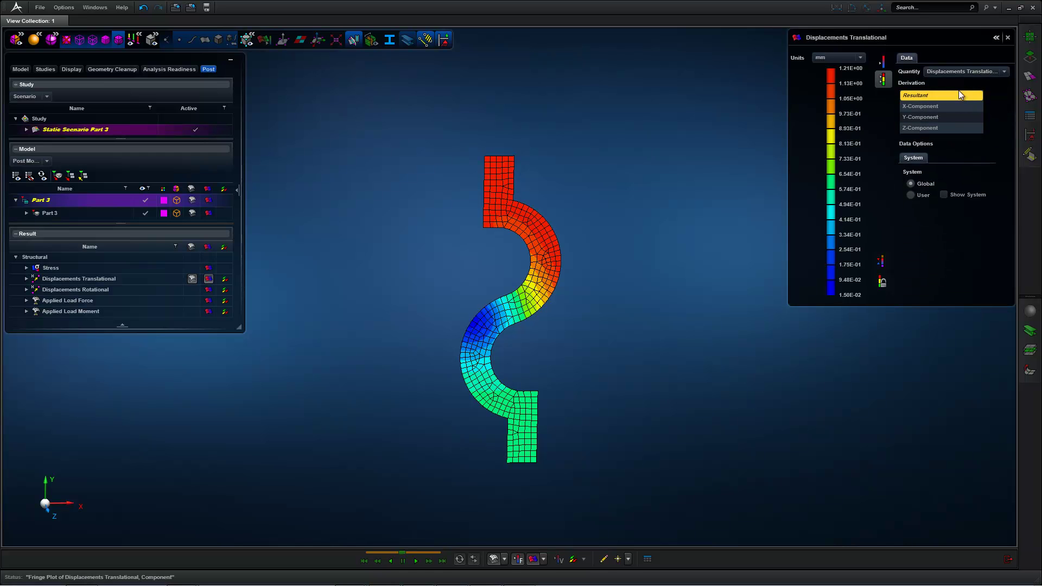
{"action": "left_click", "coordinate": [958, 70]}
{"action": "left_click", "coordinate": [952, 79]}
{"action": "middle_click_drag", "start_coordinate": [660, 343], "coordinate": [718, 260]}
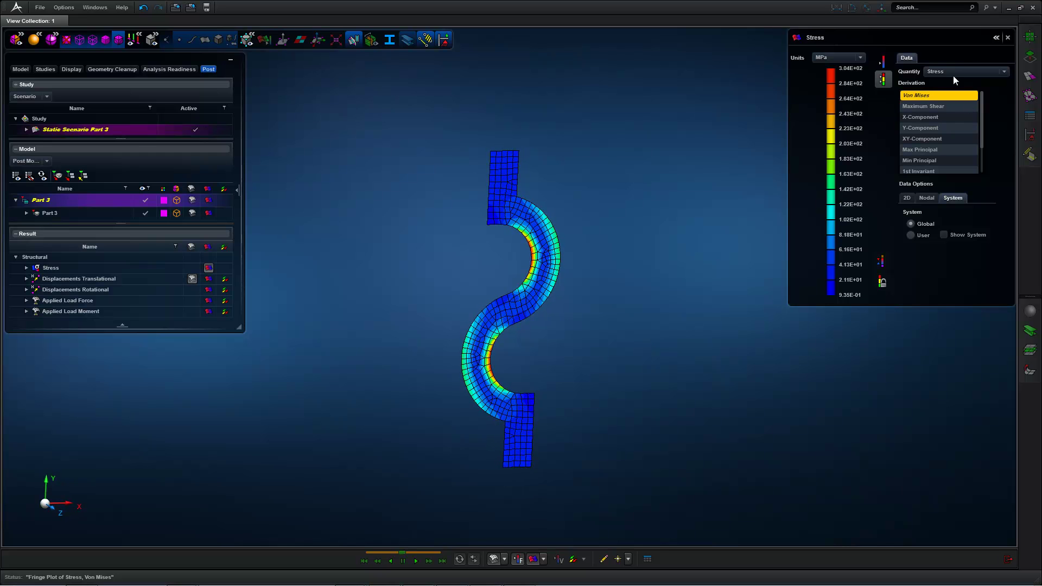
- Compare the part without and with the deformed shape, and set the deformation scaling to True Scaling
{"action": "left_click", "coordinate": [496, 556]}
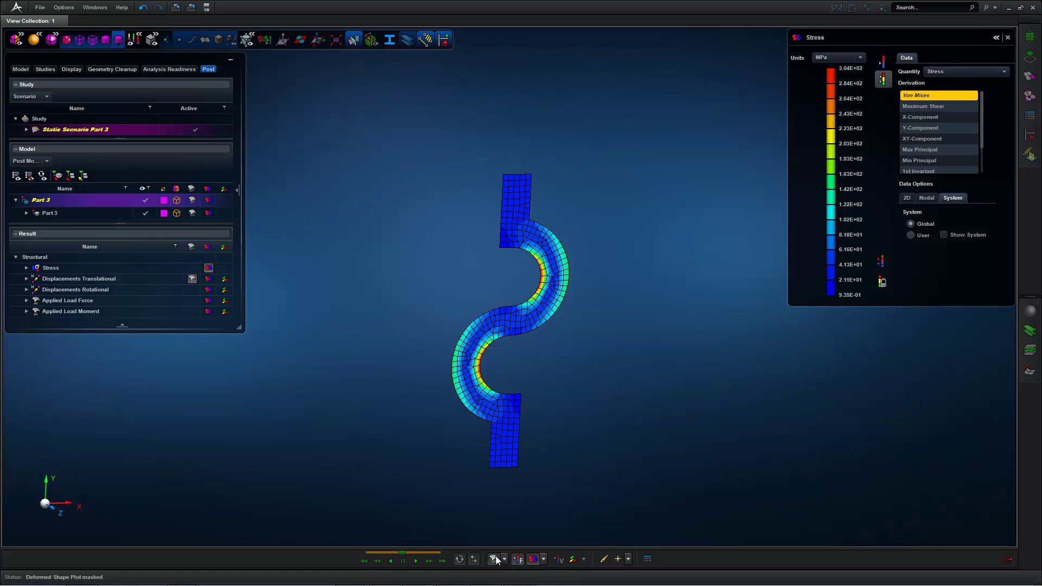
{"action": "mouse_move", "coordinate": [545, 446]}
{"action": "middle_mouse_down"}
{"action": "mouse_move", "coordinate": [560, 442]}
{"action": "mouse_move", "coordinate": [554, 449]}
{"action": "middle_mouse_up"}
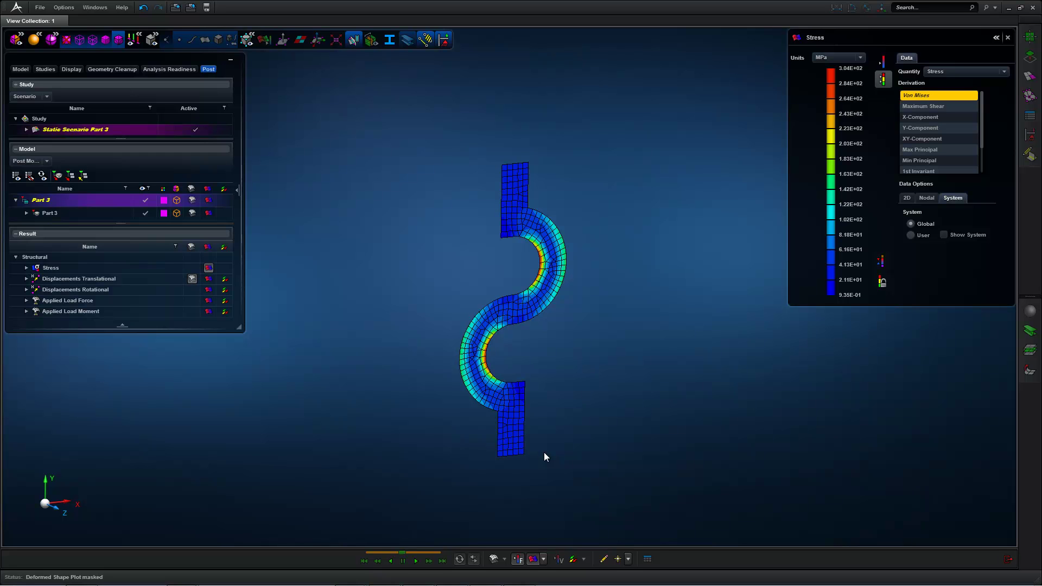
{"action": "left_click", "coordinate": [493, 560]}
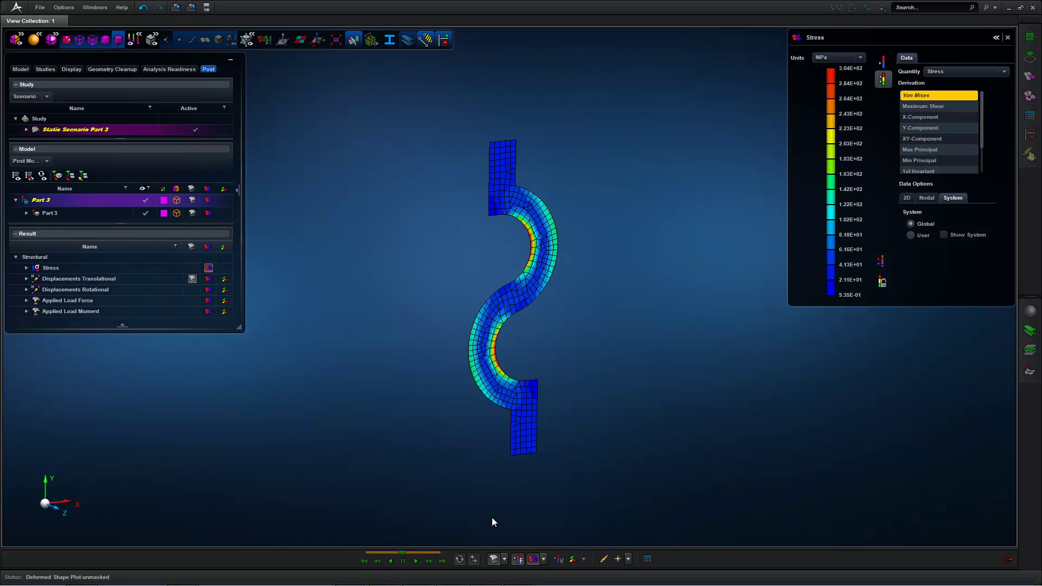
{"action": "left_click", "coordinate": [505, 559]}
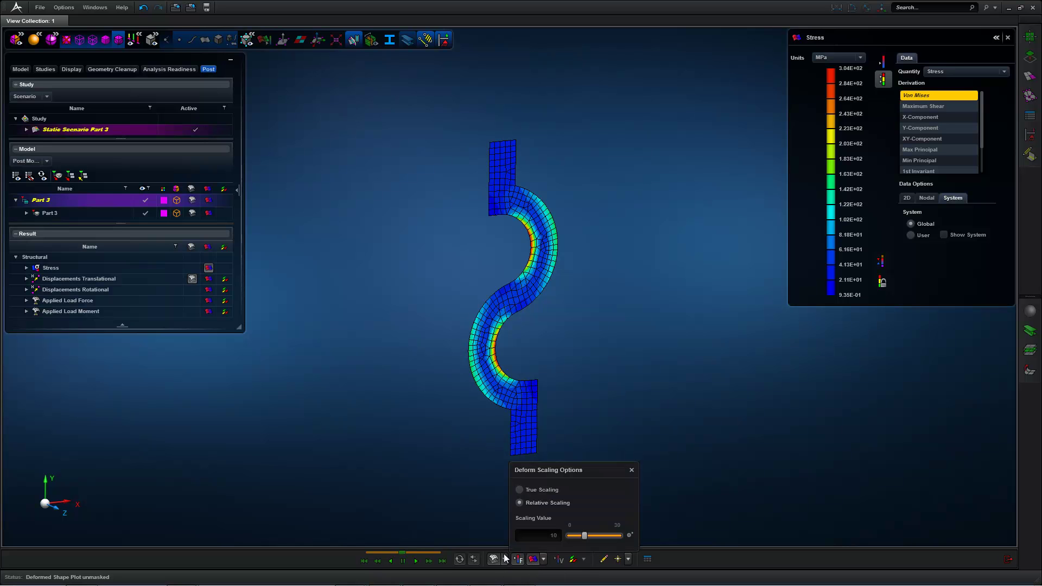
{"action": "left_click", "coordinate": [528, 490]}
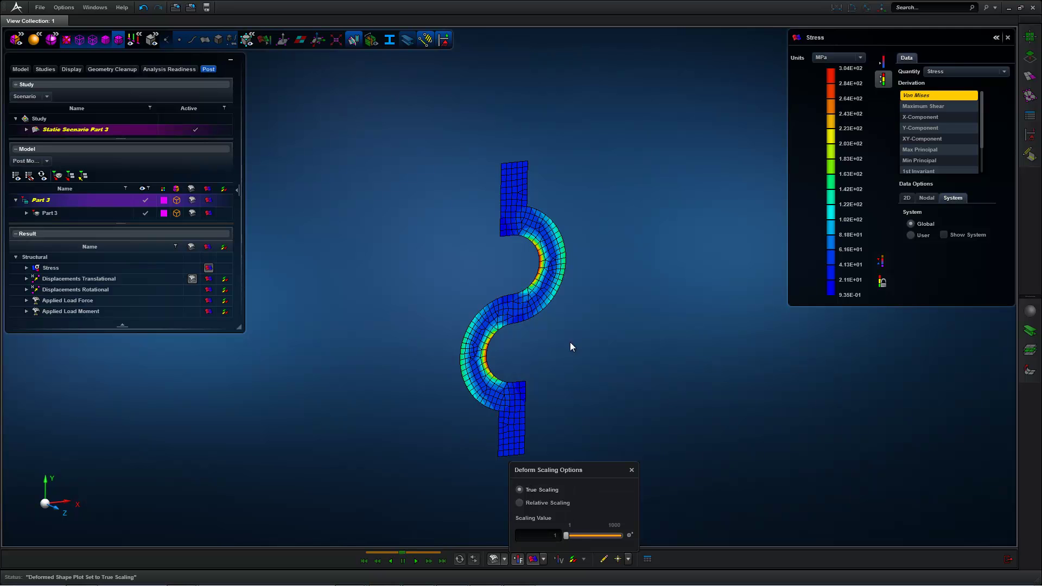
- Hide and show the deformed shape repeatedly to compare it with the undeformed part at true scale
{"action": "scroll", "coordinate": [538, 312], "scroll_direction": "up", "scroll_amount": 3}
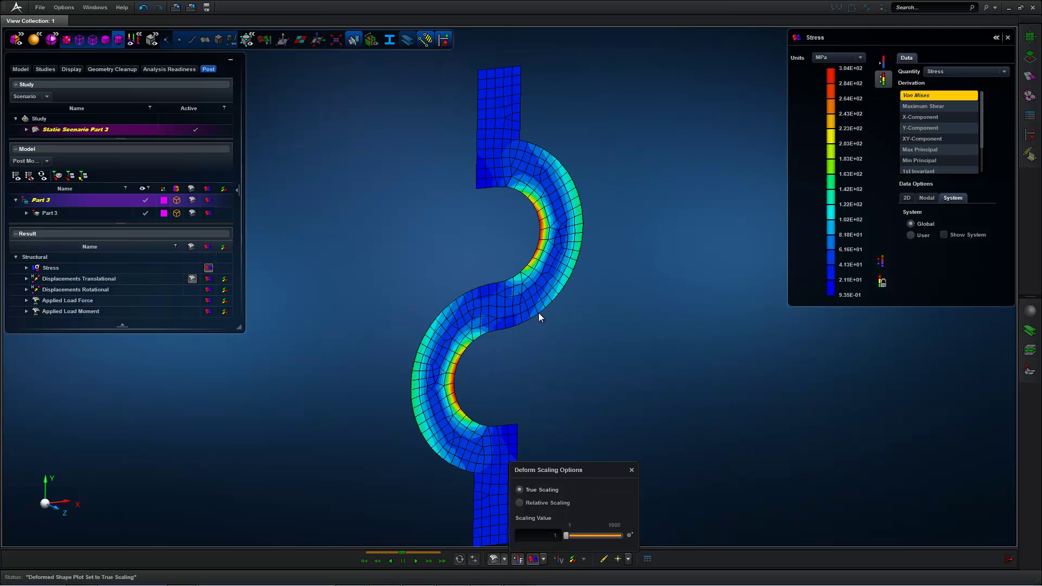
{"action": "left_click", "coordinate": [494, 559]}
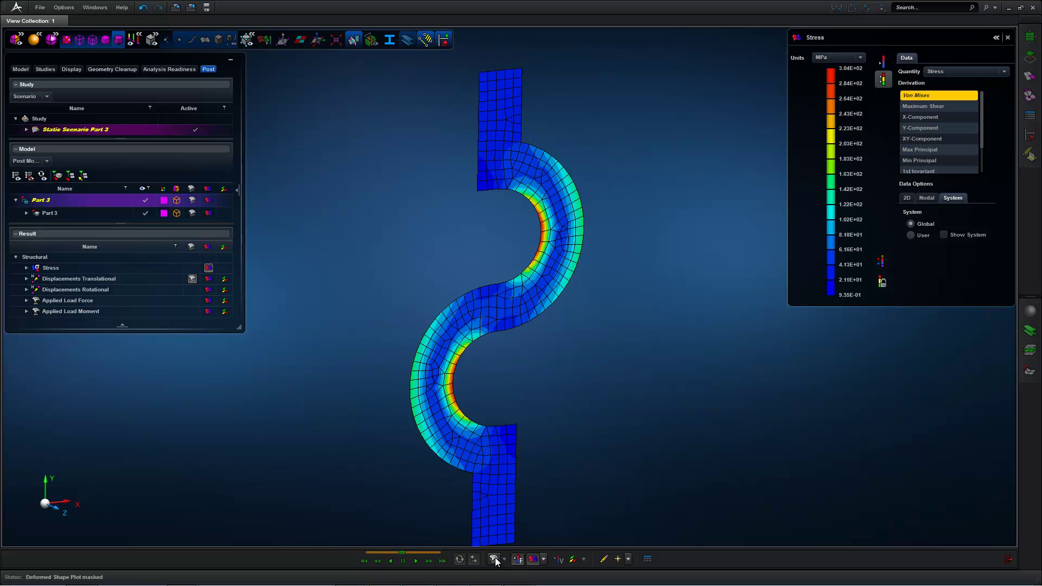
{"action": "left_click", "coordinate": [495, 560]}
{"action": "left_click", "coordinate": [496, 561]}
{"action": "left_click", "coordinate": [496, 561]}
{"action": "left_click", "coordinate": [495, 560]}
- Change the deformation scaling to Relative Scaling and compare the part without and with the exaggerated deformed shape
{"action": "left_click", "coordinate": [504, 560]}
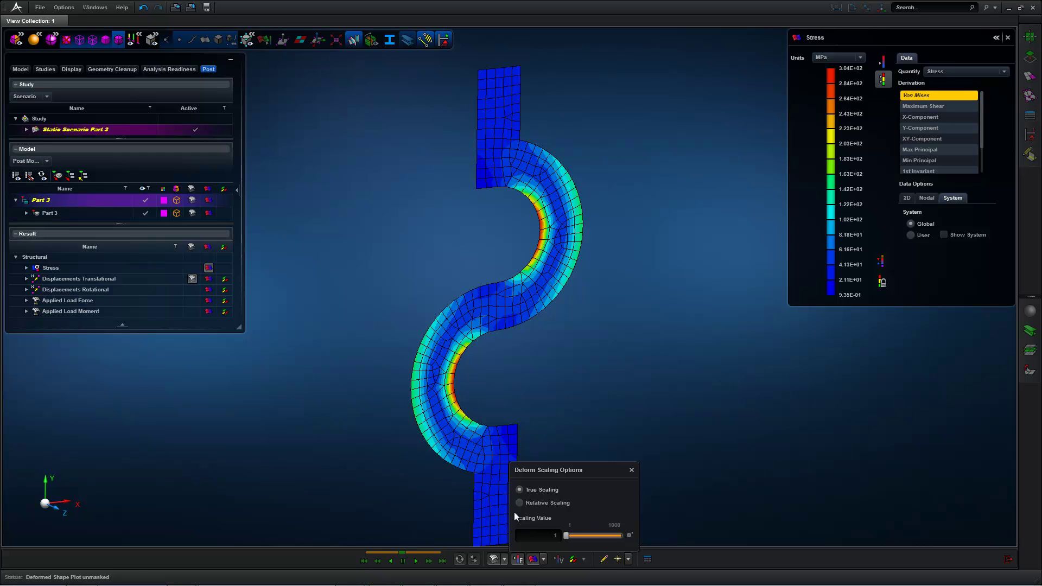
{"action": "left_click", "coordinate": [521, 502]}
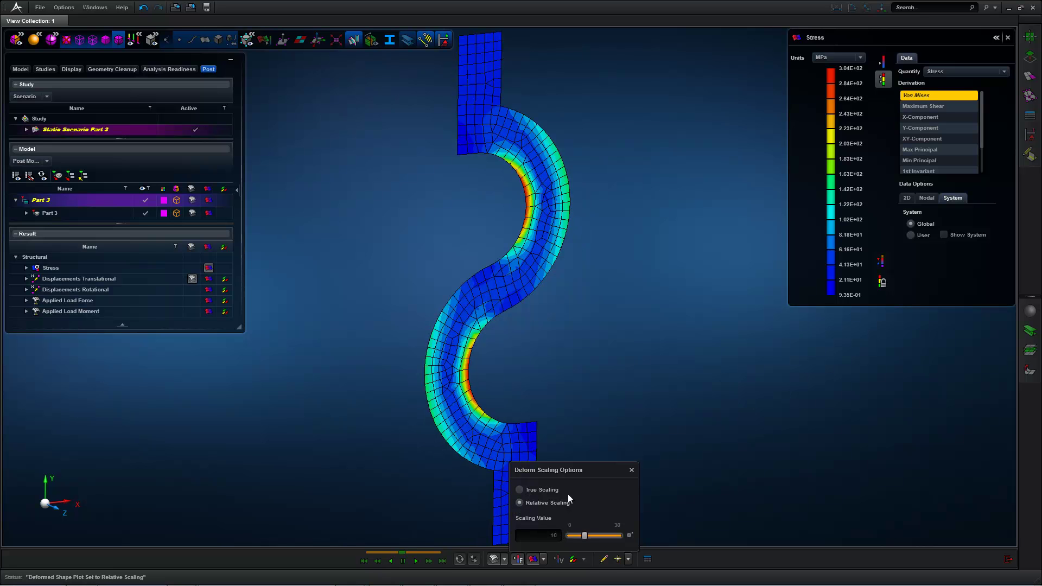
{"action": "left_click", "coordinate": [632, 470]}
{"action": "scroll", "coordinate": [623, 487], "scroll_direction": "down", "scroll_amount": 3}
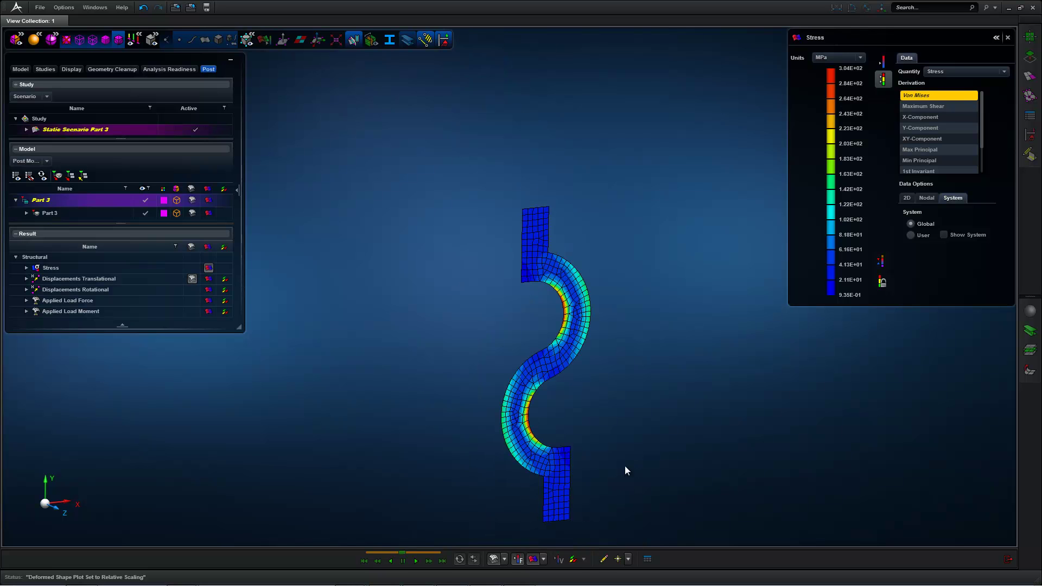
{"action": "left_click", "coordinate": [494, 560]}
{"action": "left_click", "coordinate": [494, 561]}
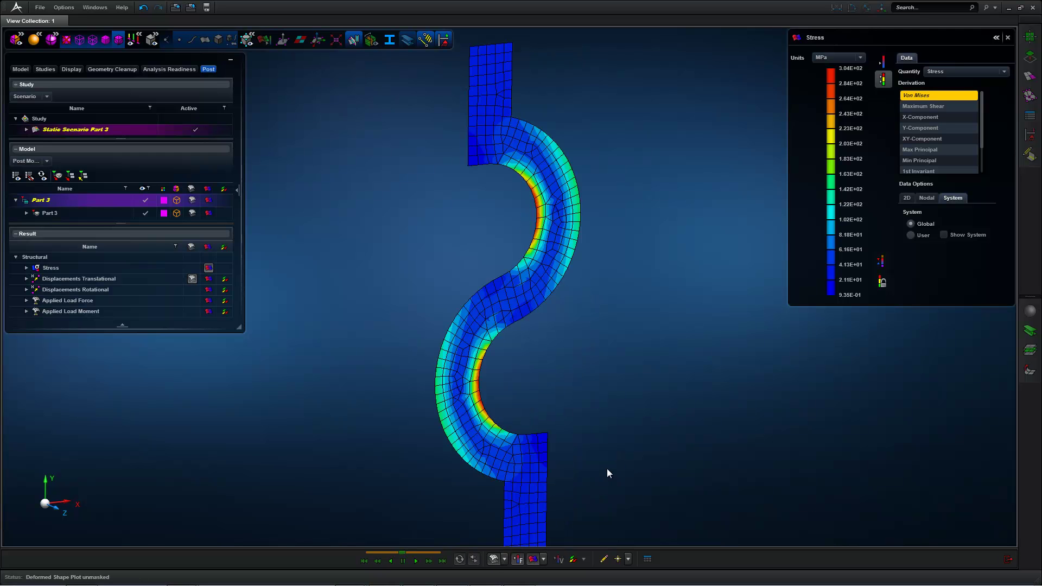
- Play the deformation animation forward on the Von Mises stress plot, and return to the static deformed fringe plot
{"action": "left_click", "coordinate": [416, 560]}
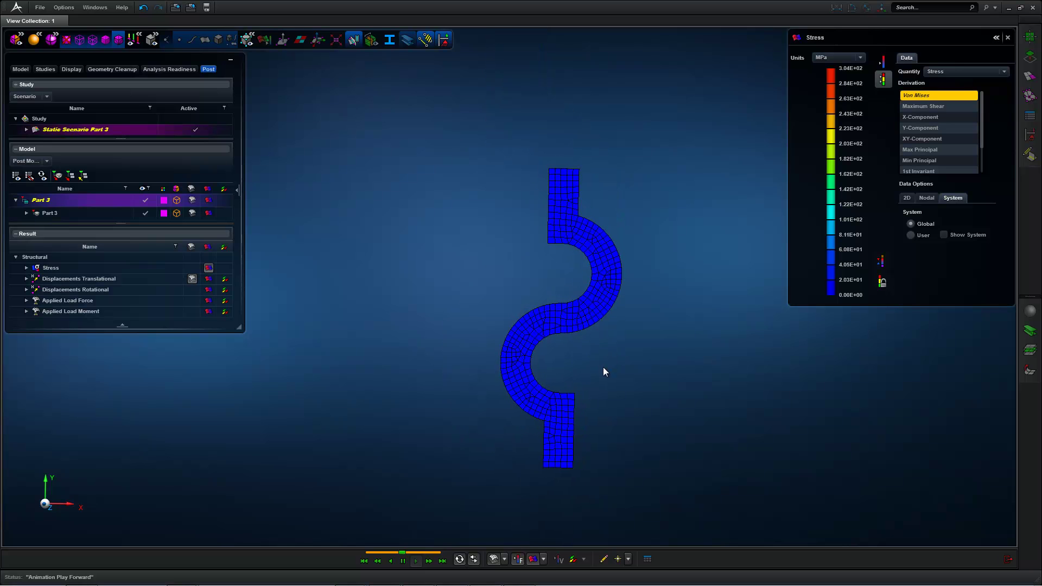
{"action": "scroll", "coordinate": [608, 362], "scroll_direction": "up", "scroll_amount": 3}
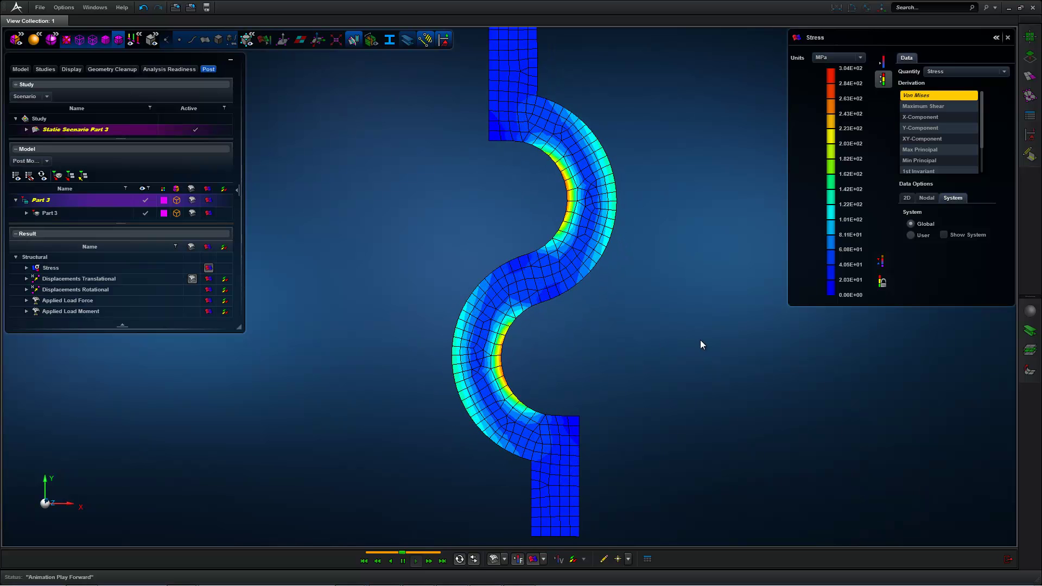
{"action": "left_click", "coordinate": [193, 278]}
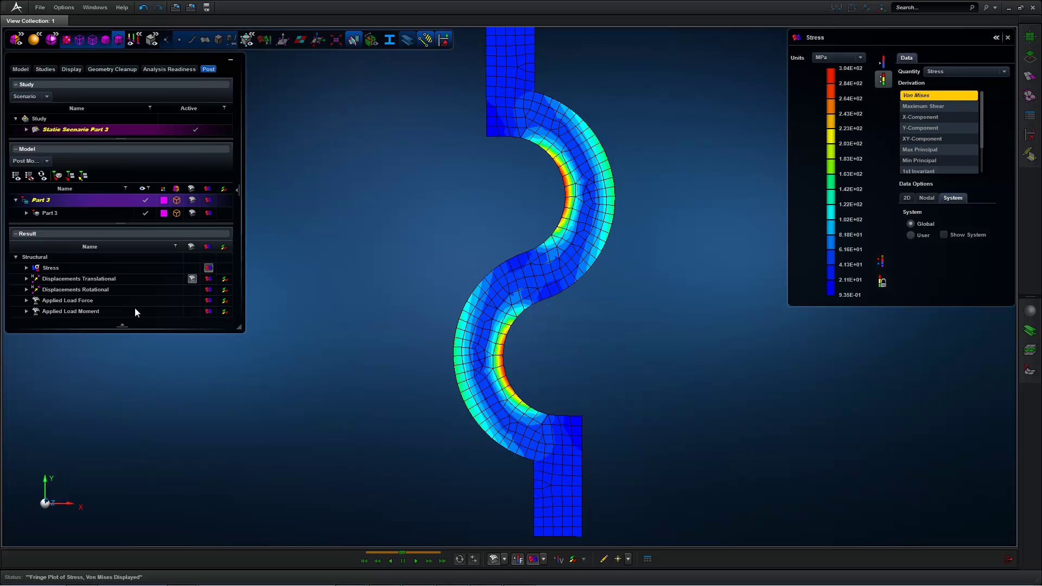
- Expand Part 3 in the post-processing model tree and switch the visibility of Mesh 2 off and back on
{"action": "left_click", "coordinate": [27, 213]}
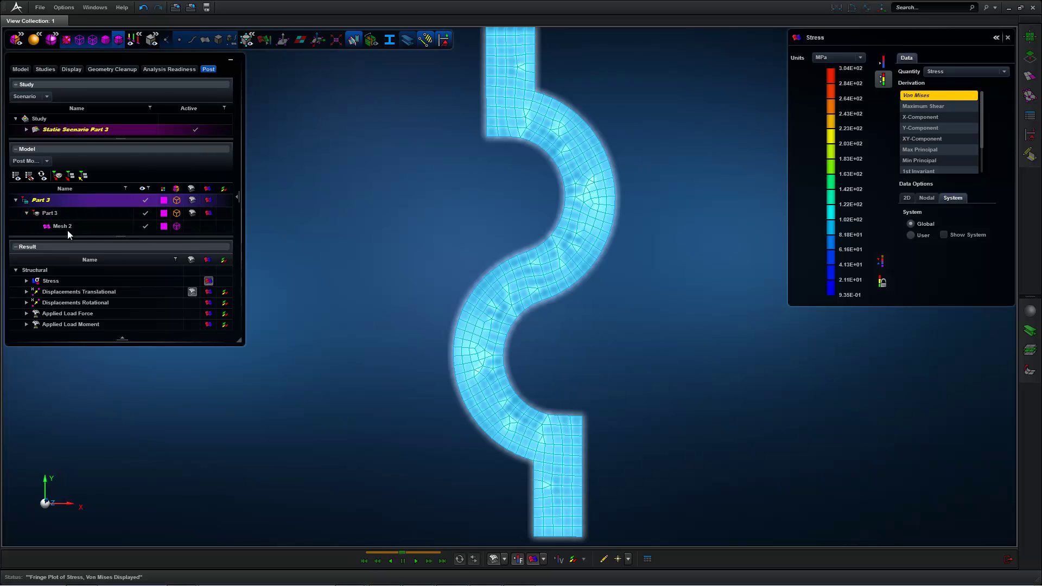
{"action": "left_click", "coordinate": [146, 226]}
{"action": "left_click", "coordinate": [146, 227]}
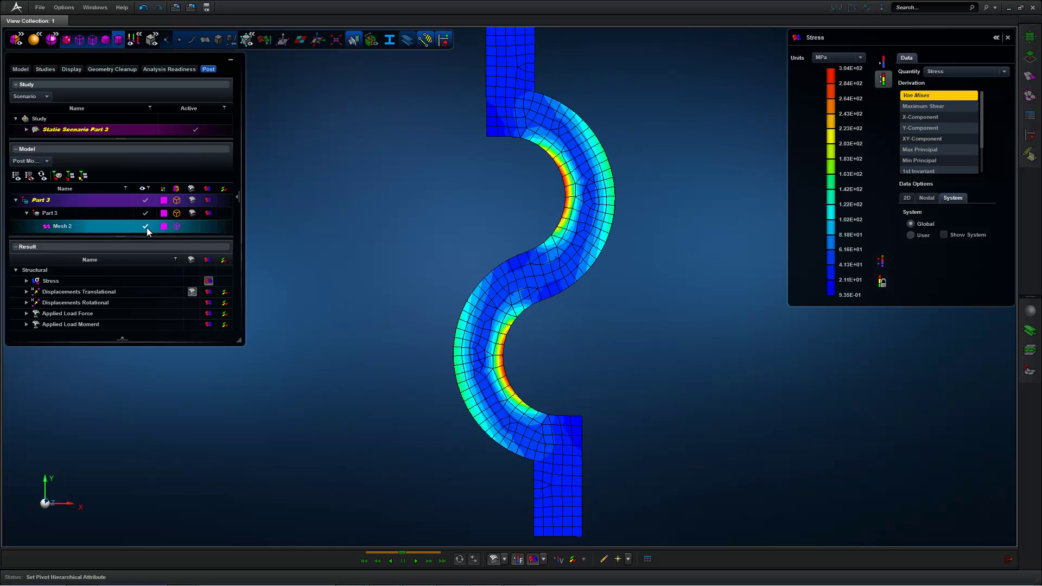